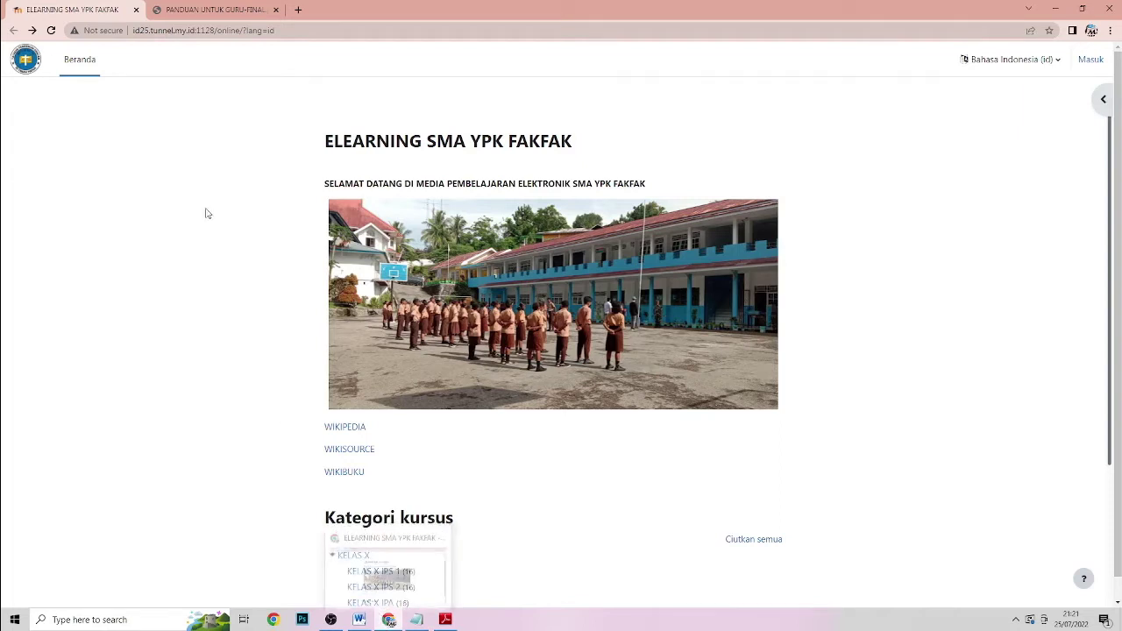
- Copy the e-learning site's current web address and enter the local address 10.10.71.254/moodle in its place
{"action": "left_click", "coordinate": [308, 32]}
{"action": "key", "text": "ctrl+c"}
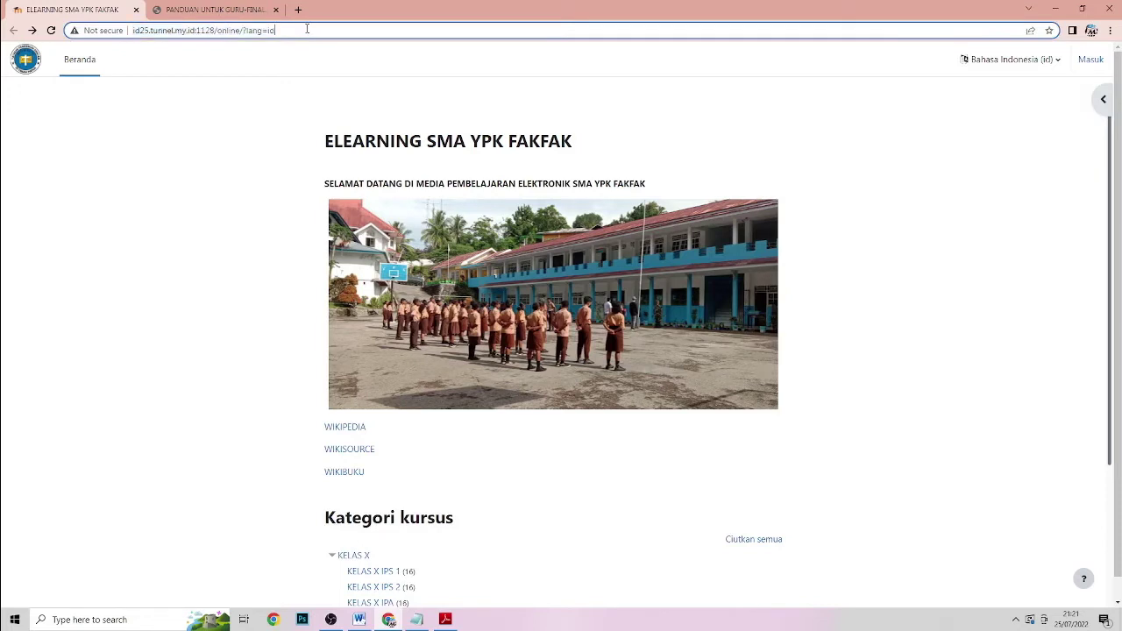
{"action": "type", "text": "10"}
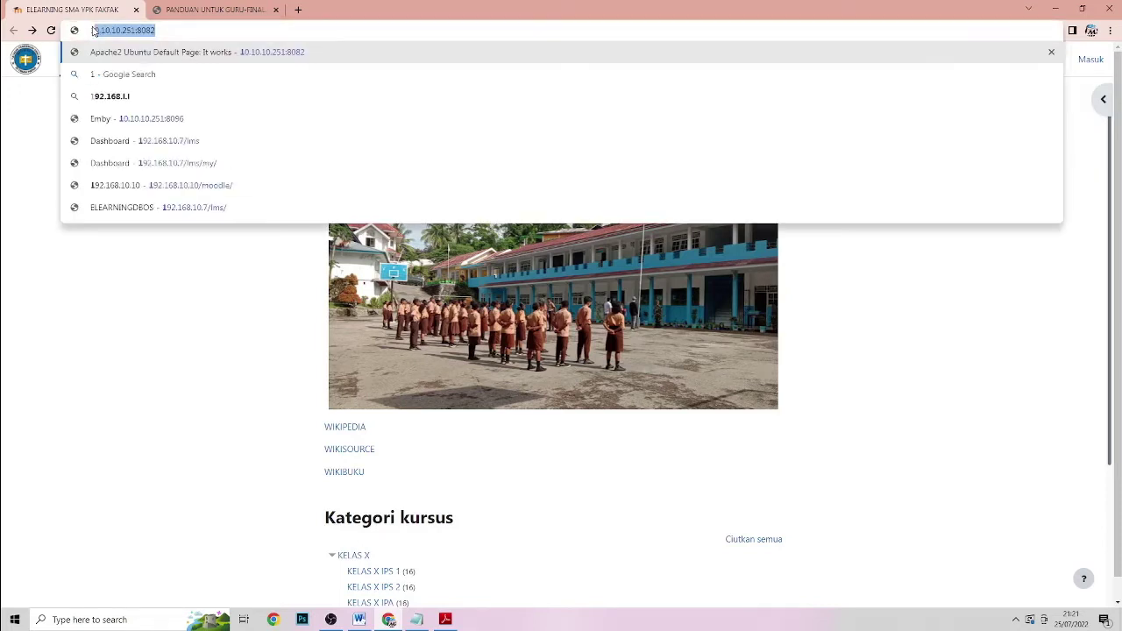
{"action": "type", "text": ".10."}
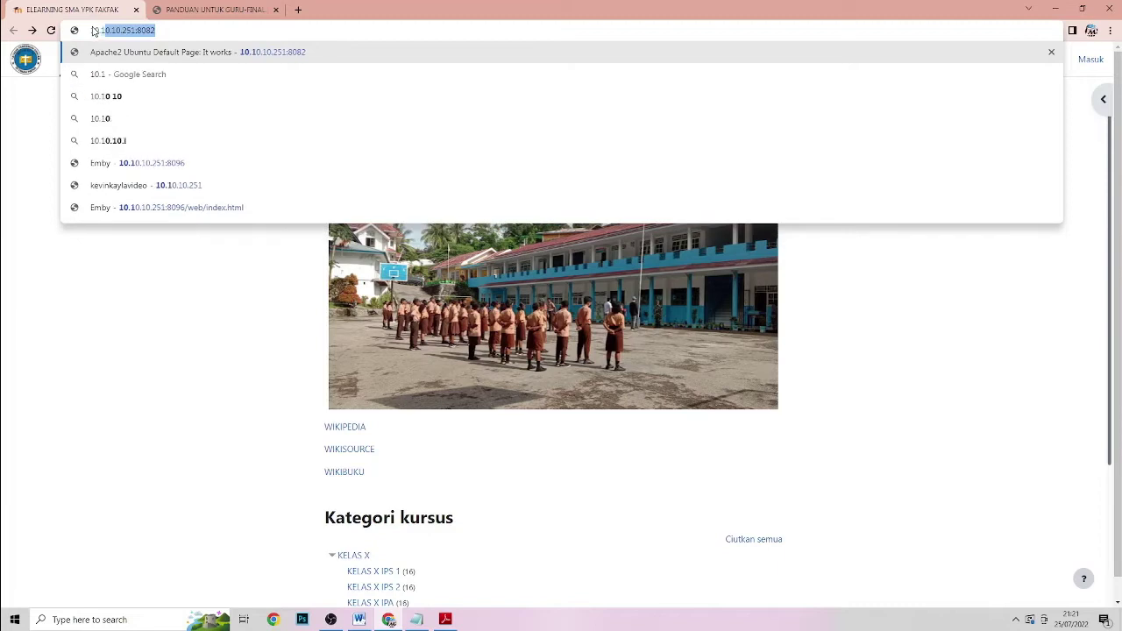
{"action": "type", "text": "71."}
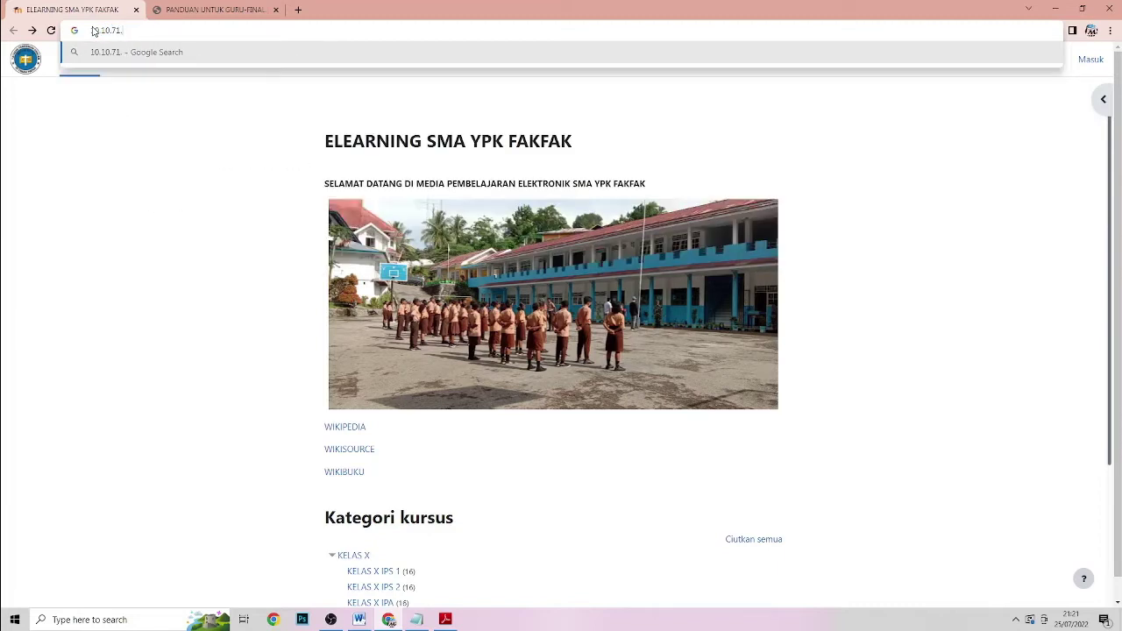
{"action": "type", "text": "254"}
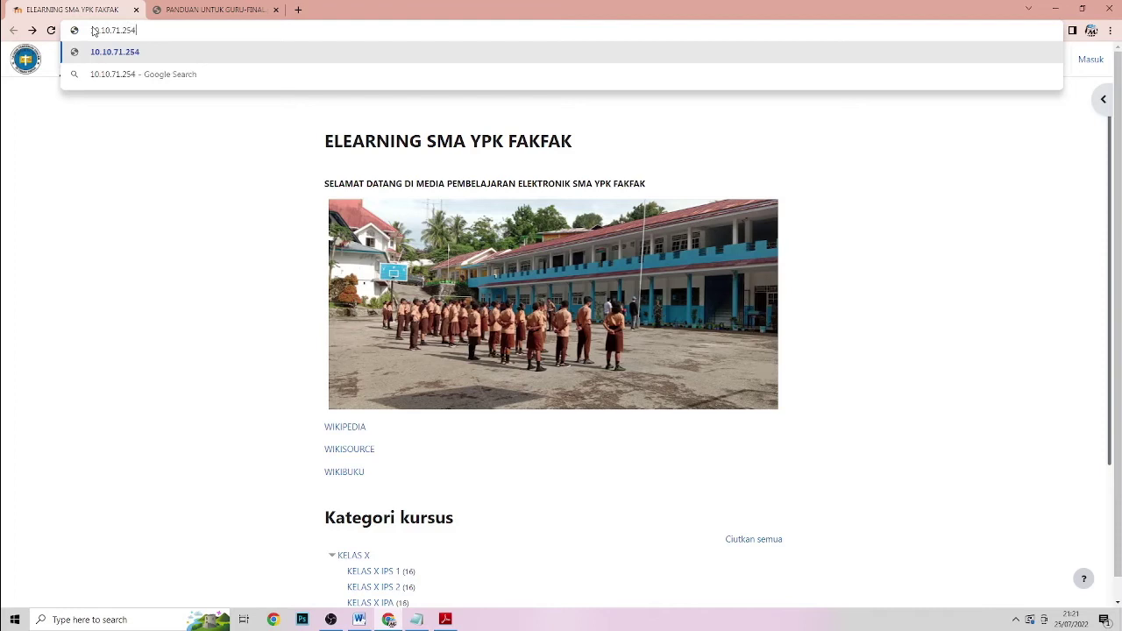
{"action": "type", "text": "/moodle"}
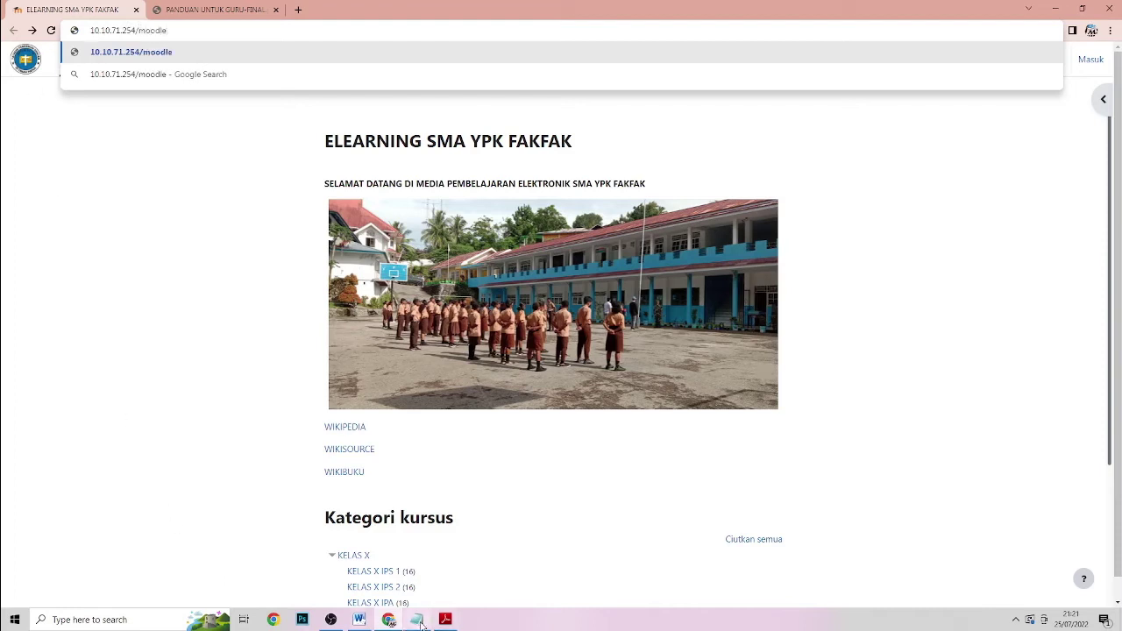
- Check the local Moodle address in the Notepad notes and put the notes away without saving them
{"action": "left_click", "coordinate": [418, 620]}
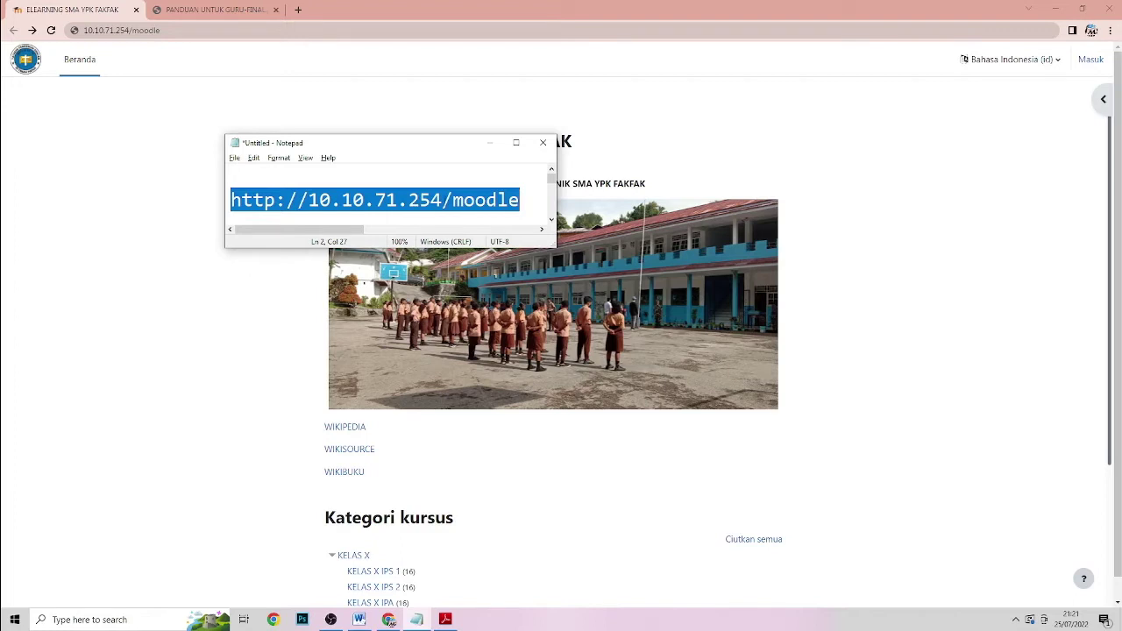
{"action": "left_click", "coordinate": [547, 145]}
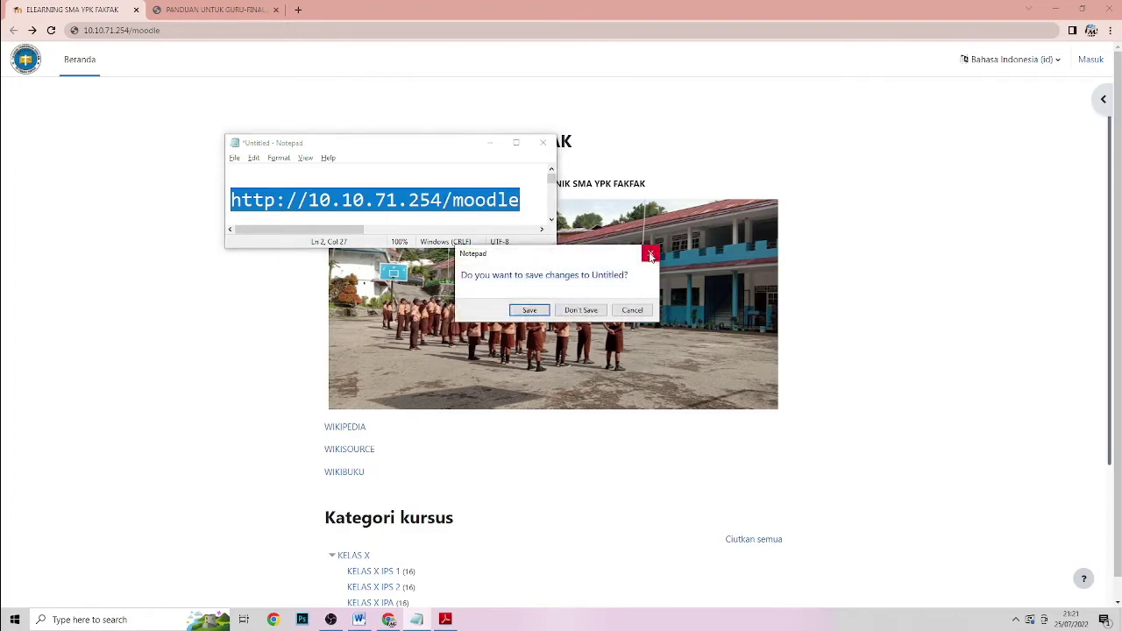
{"action": "left_click", "coordinate": [651, 256]}
{"action": "left_click", "coordinate": [491, 142]}
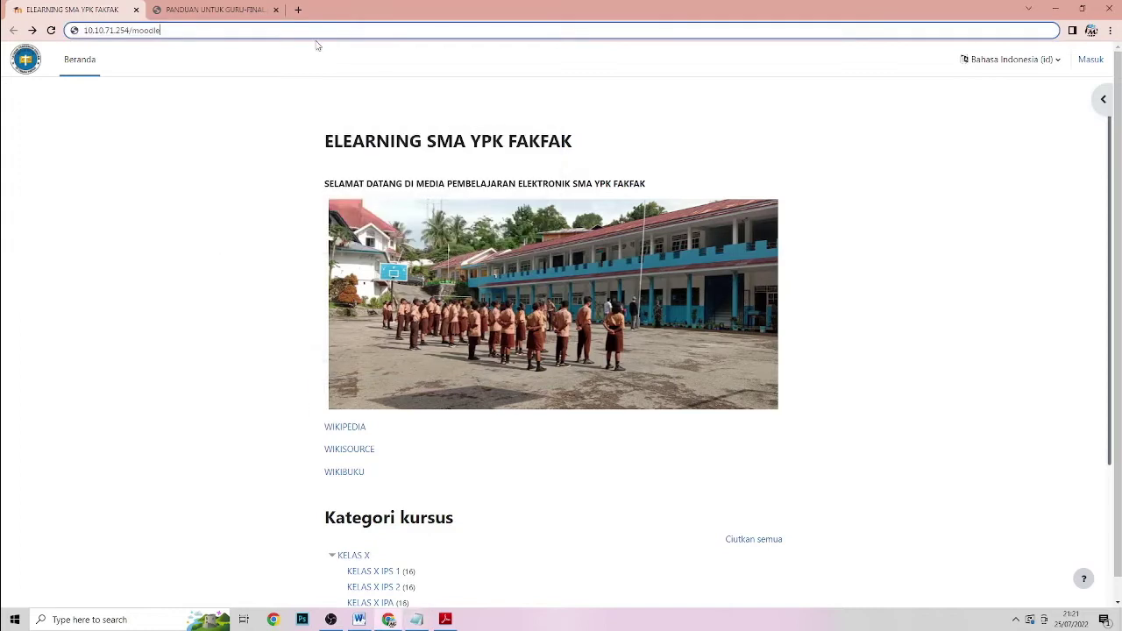
{"action": "left_click_drag", "start_coordinate": [291, 30], "coordinate": [27, 19]}
{"action": "key", "text": "ctrl+v"}
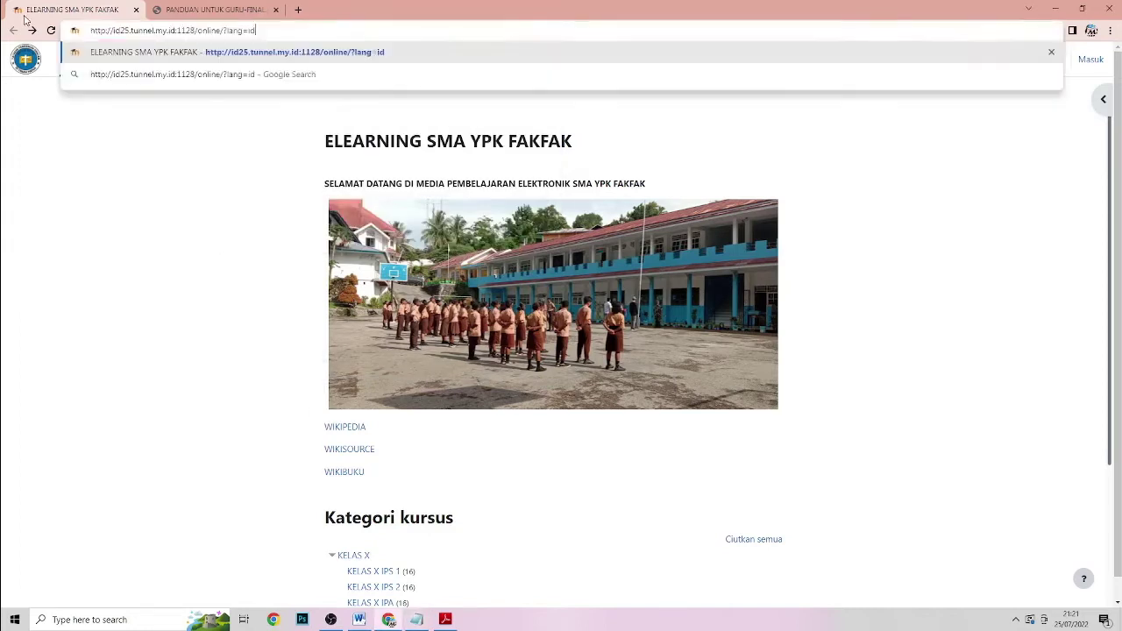
{"action": "key", "text": "Return"}
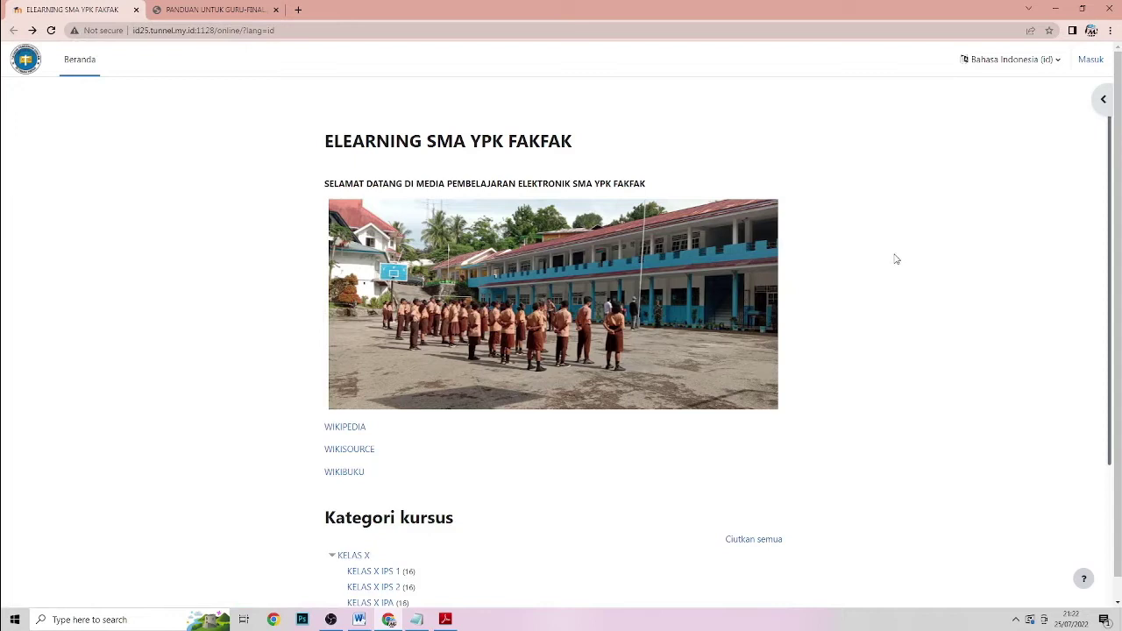
{"action": "left_click", "coordinate": [1055, 69]}
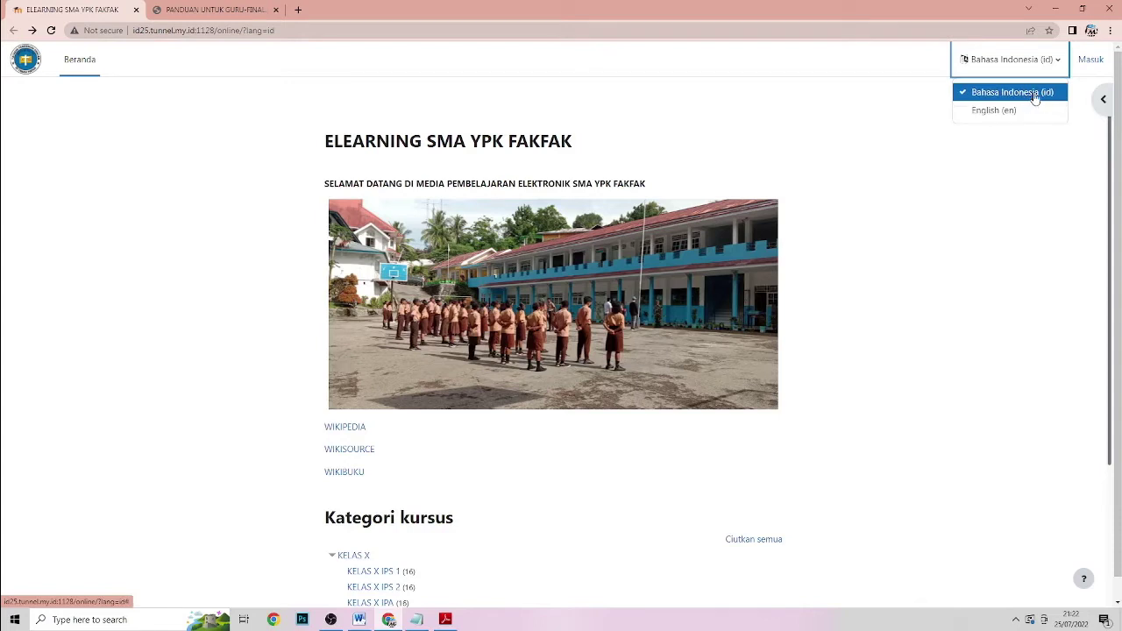
{"action": "left_click", "coordinate": [1035, 95]}
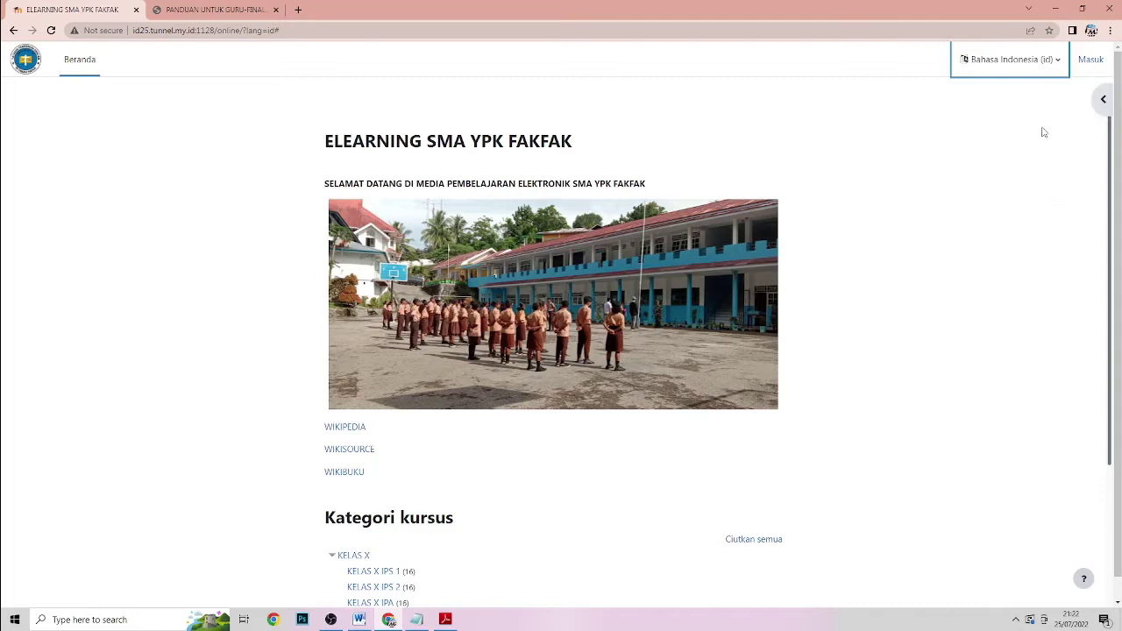
- Log in to the e-learning site with the account's username and password
{"action": "left_click", "coordinate": [1091, 61]}
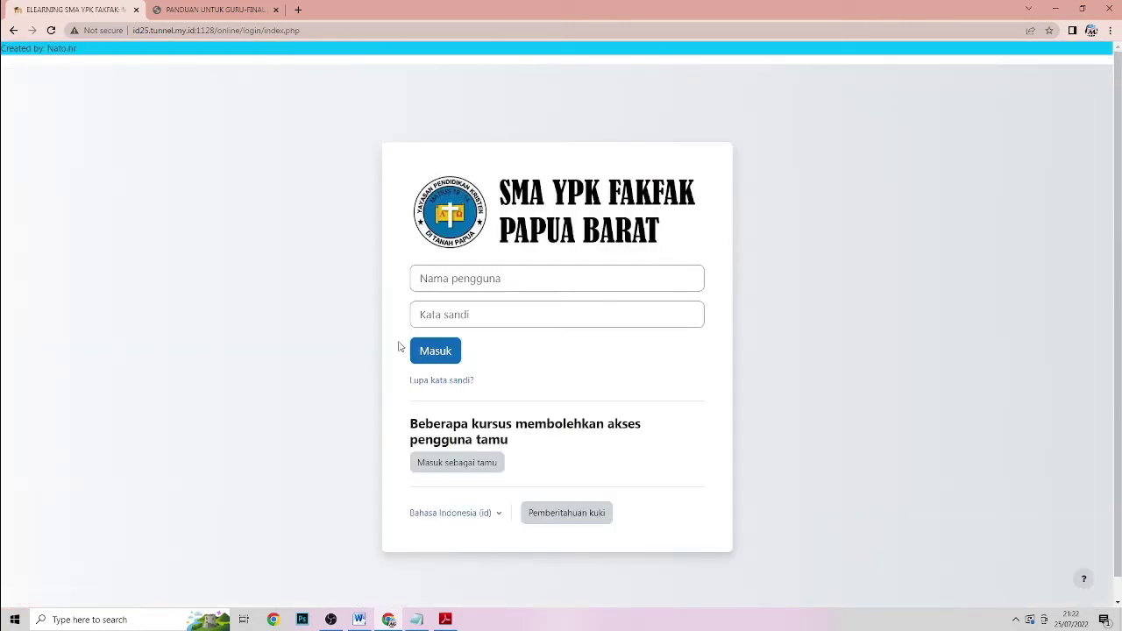
{"action": "left_click", "coordinate": [471, 278]}
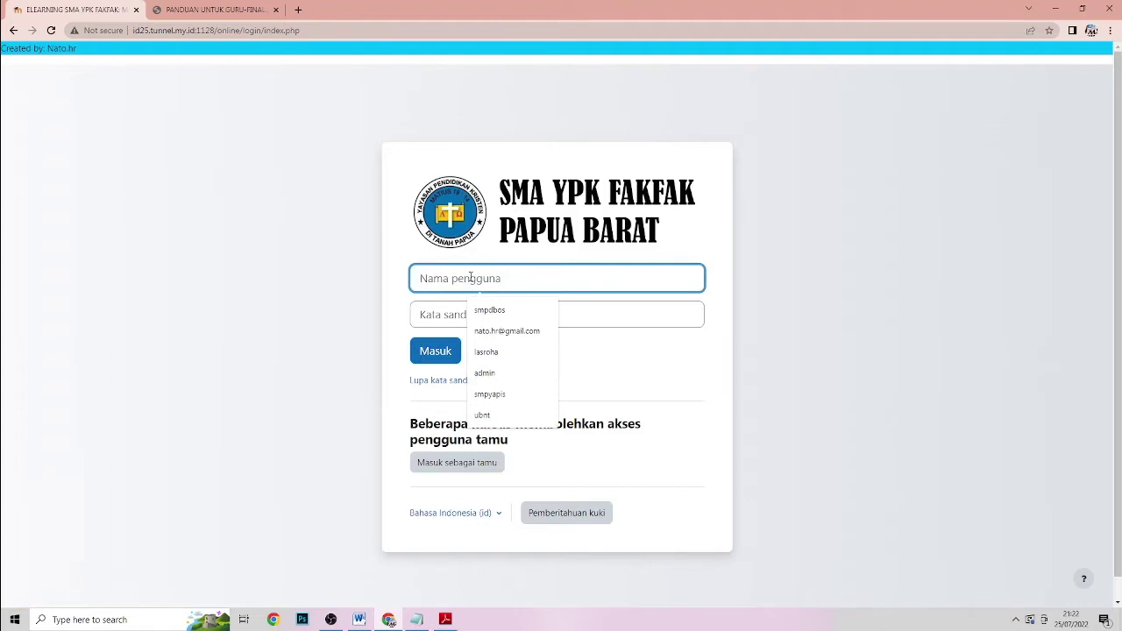
{"action": "type", "text": "lasroha"}
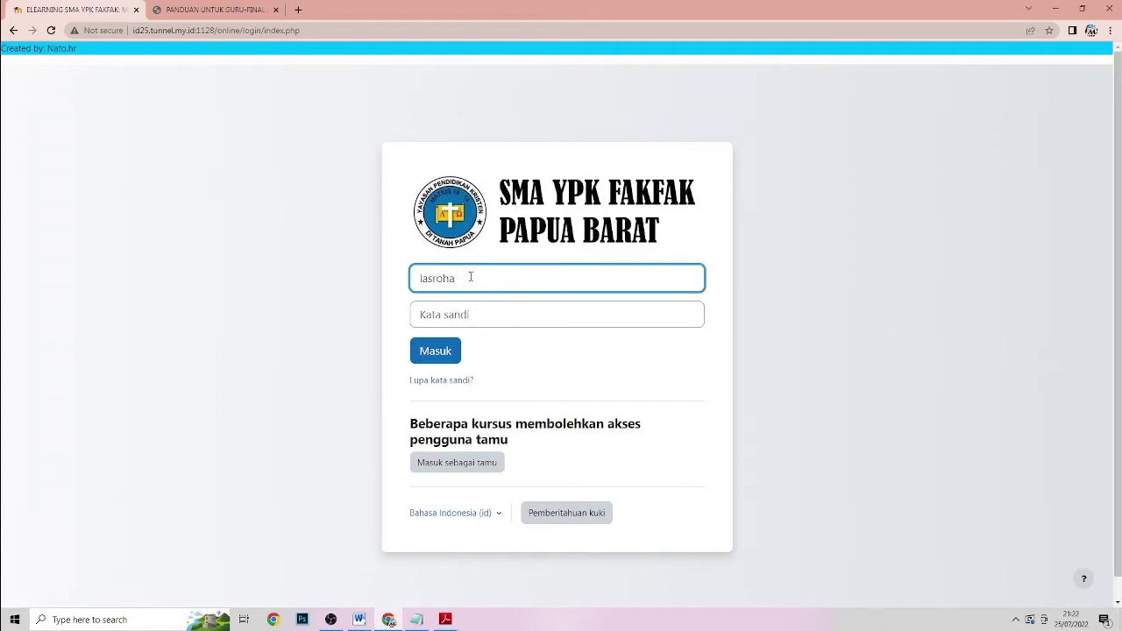
{"action": "left_click", "coordinate": [472, 313]}
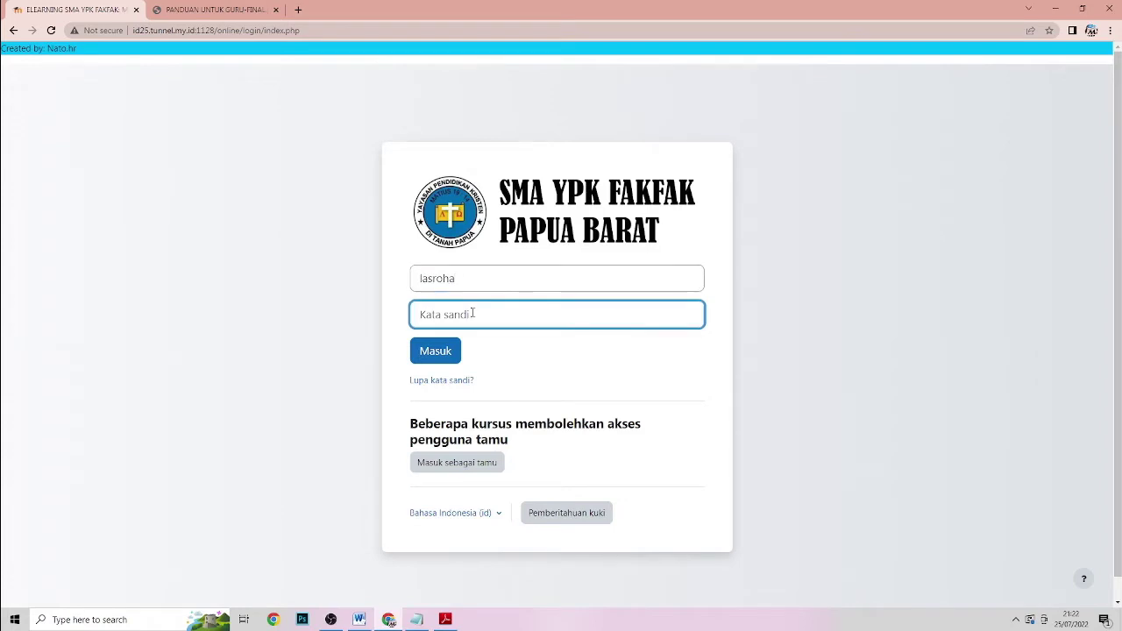
{"action": "type", "text": "••••••••••••"}
{"action": "left_click", "coordinate": [443, 353]}
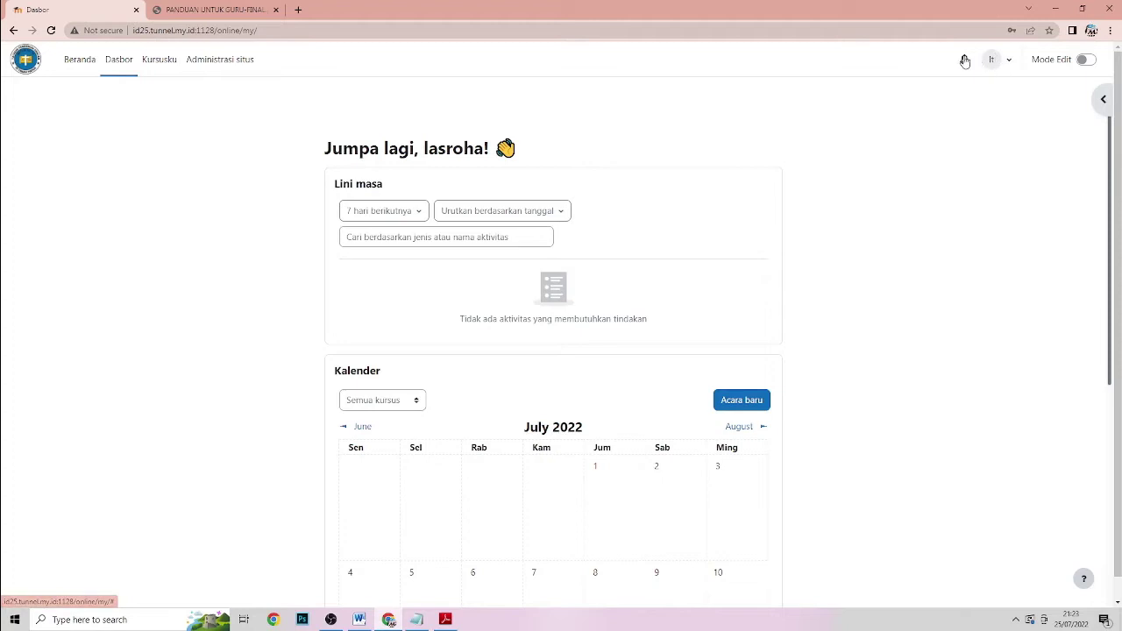
- Examine the current, new and repeated password fields of the change-password form in the account preferences, and return to the dashboard
{"action": "left_click", "coordinate": [1009, 65]}
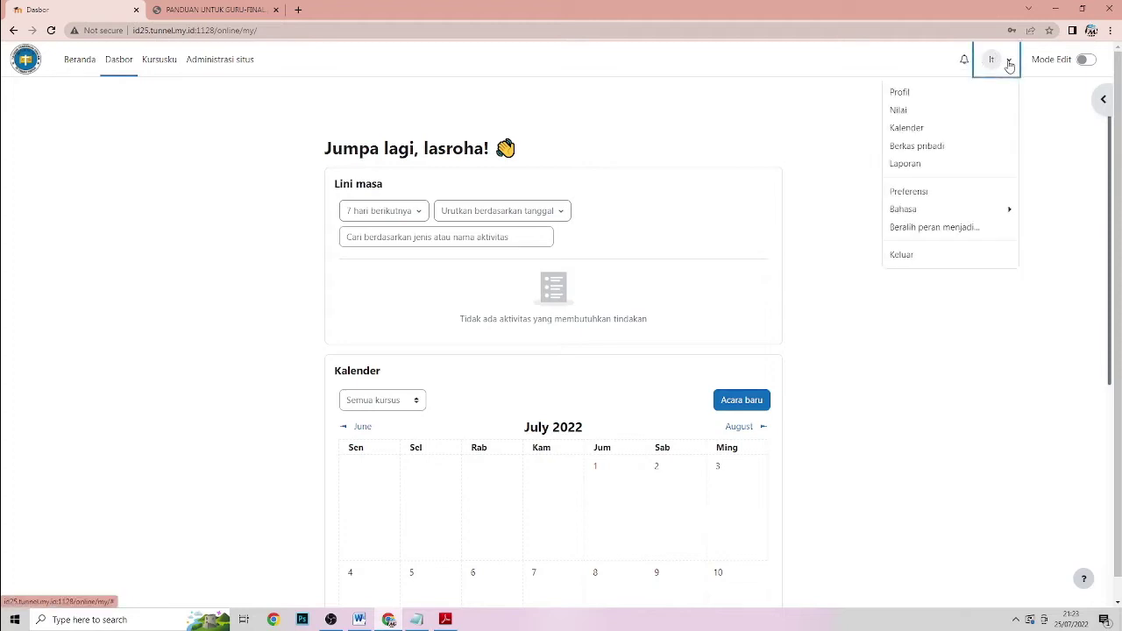
{"action": "left_click", "coordinate": [936, 195]}
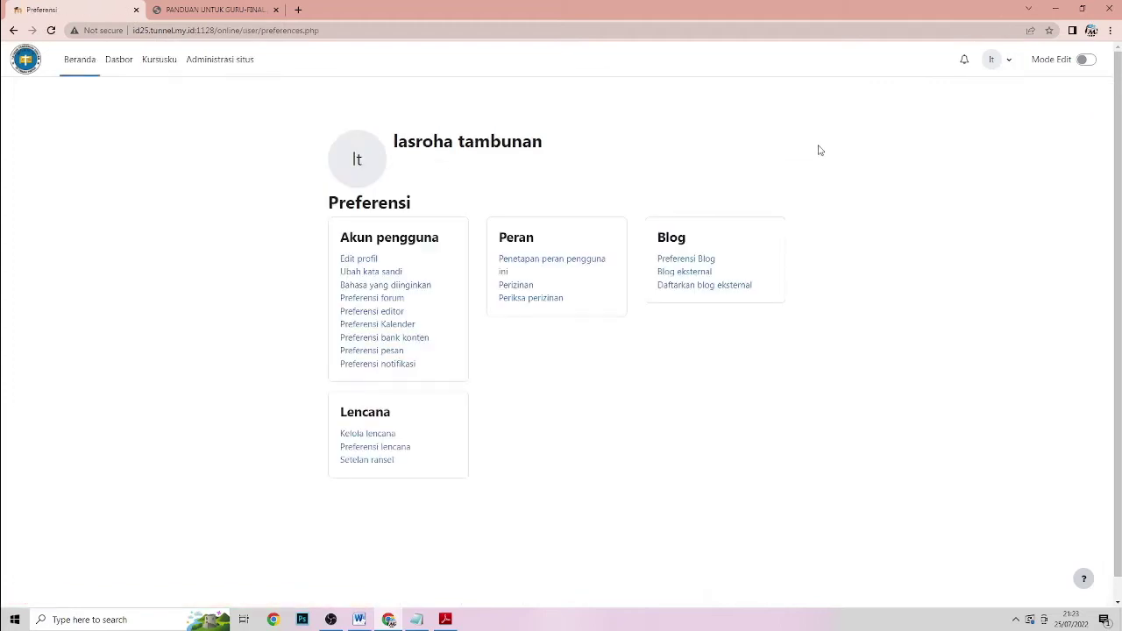
{"action": "left_click", "coordinate": [371, 272]}
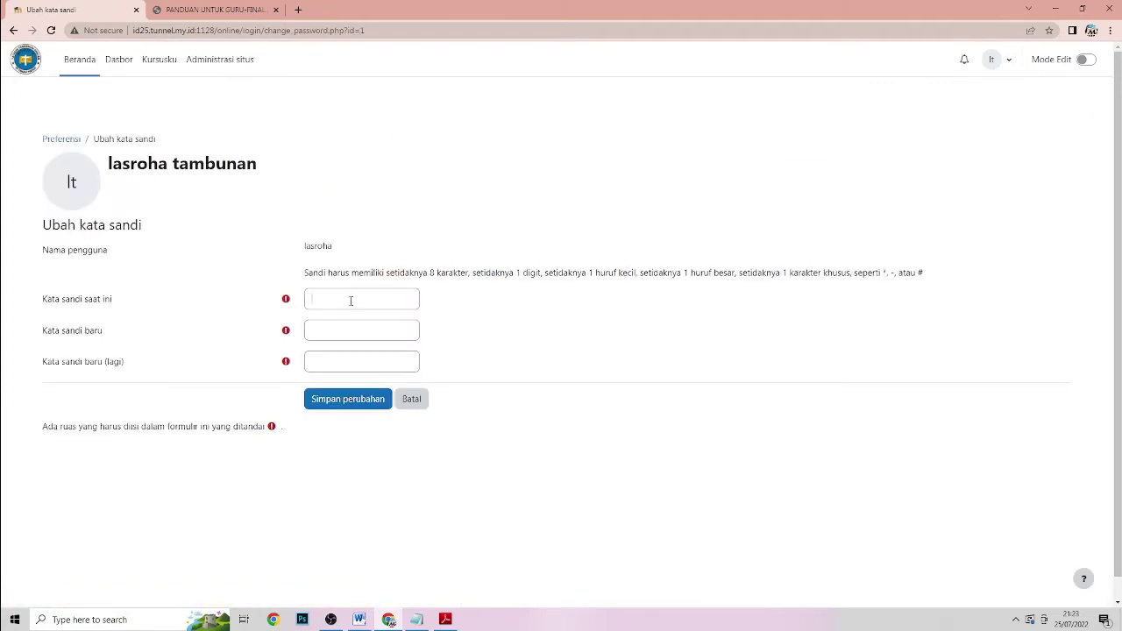
{"action": "left_click", "coordinate": [350, 301]}
{"action": "left_click", "coordinate": [331, 332]}
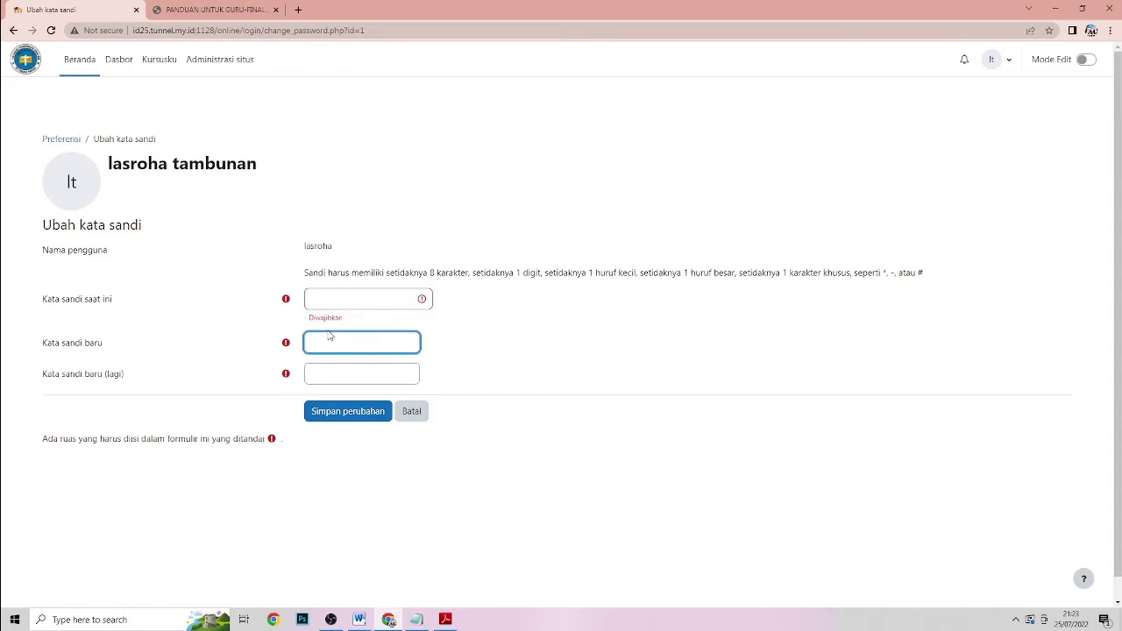
{"action": "left_click", "coordinate": [320, 373]}
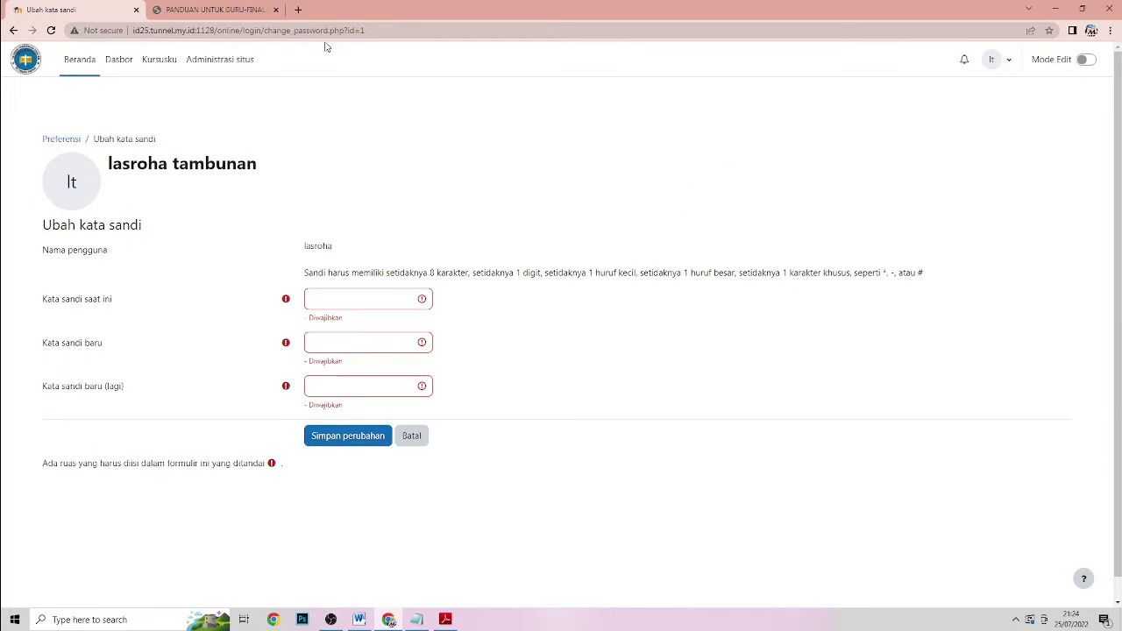
{"action": "left_click", "coordinate": [122, 64]}
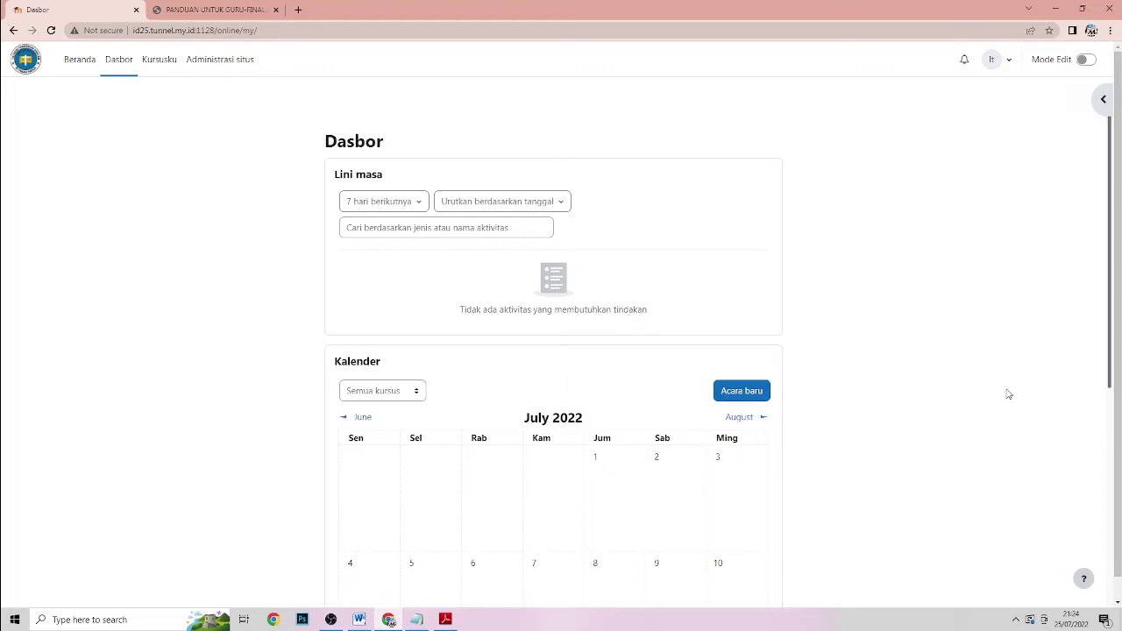
- Review the list of tutorial topics in the Notepad notes and put the notes away
{"action": "left_click", "coordinate": [418, 619]}
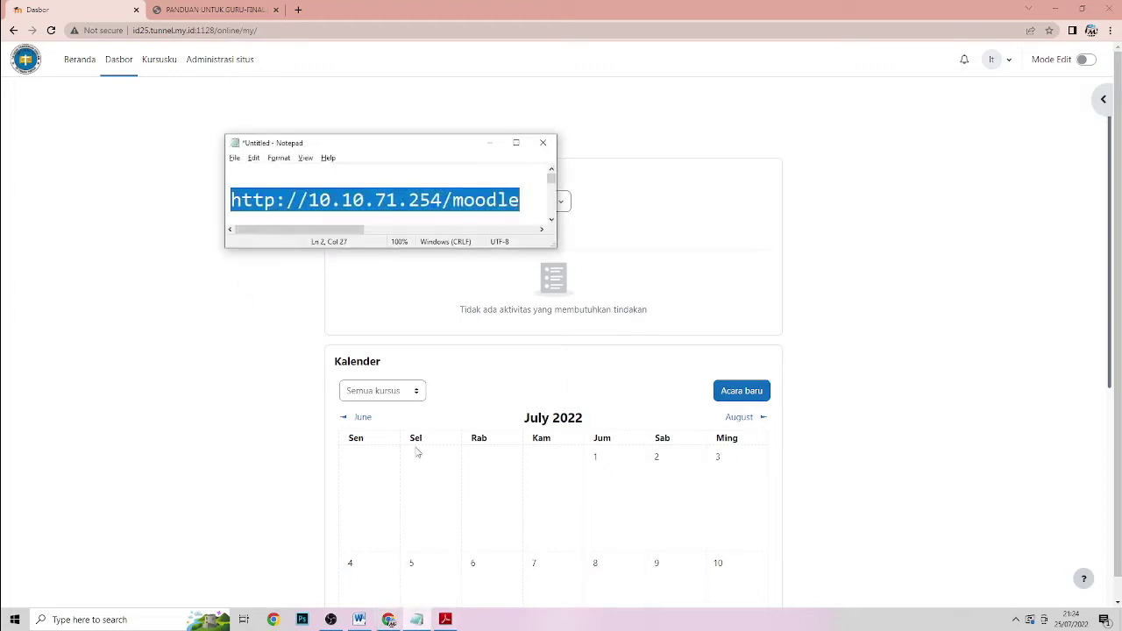
{"action": "left_click", "coordinate": [552, 221]}
{"action": "left_click", "coordinate": [552, 220]}
{"action": "left_click", "coordinate": [552, 220]}
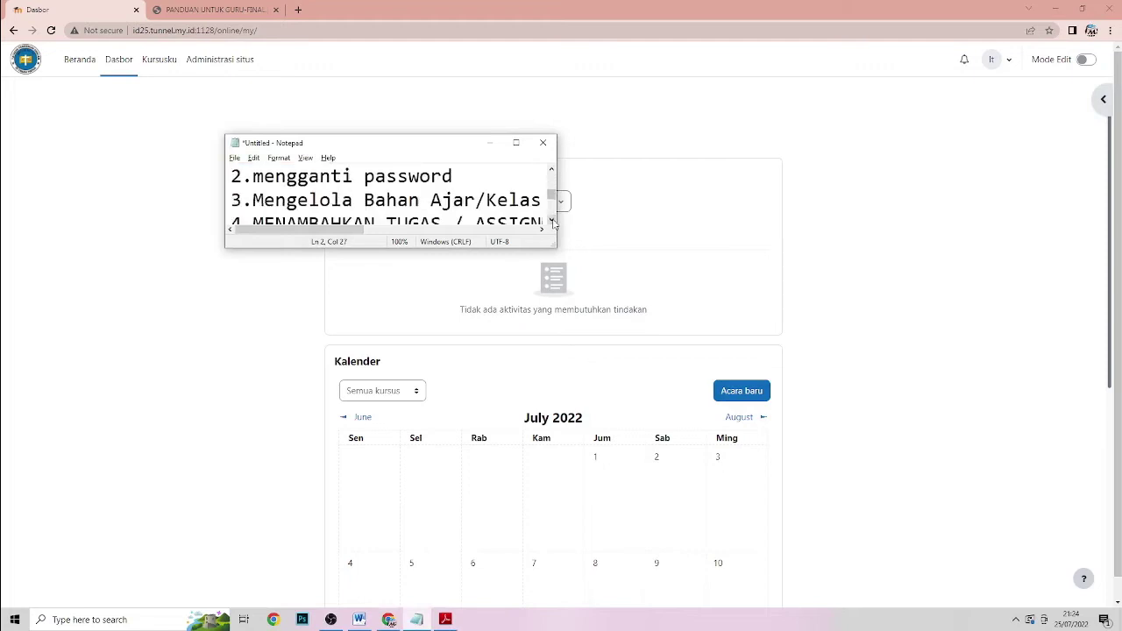
{"action": "left_click", "coordinate": [491, 143]}
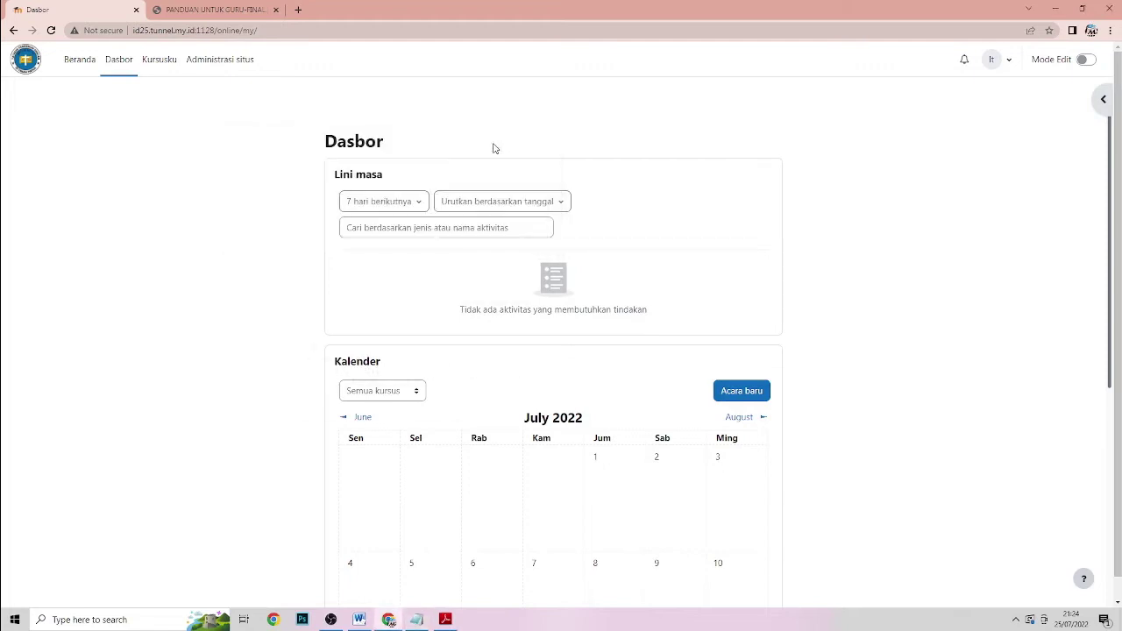
- View the site's home page (Beranda), the dashboard (Dasbor) and the Kursusku course overview in turn
{"action": "left_click", "coordinate": [81, 63]}
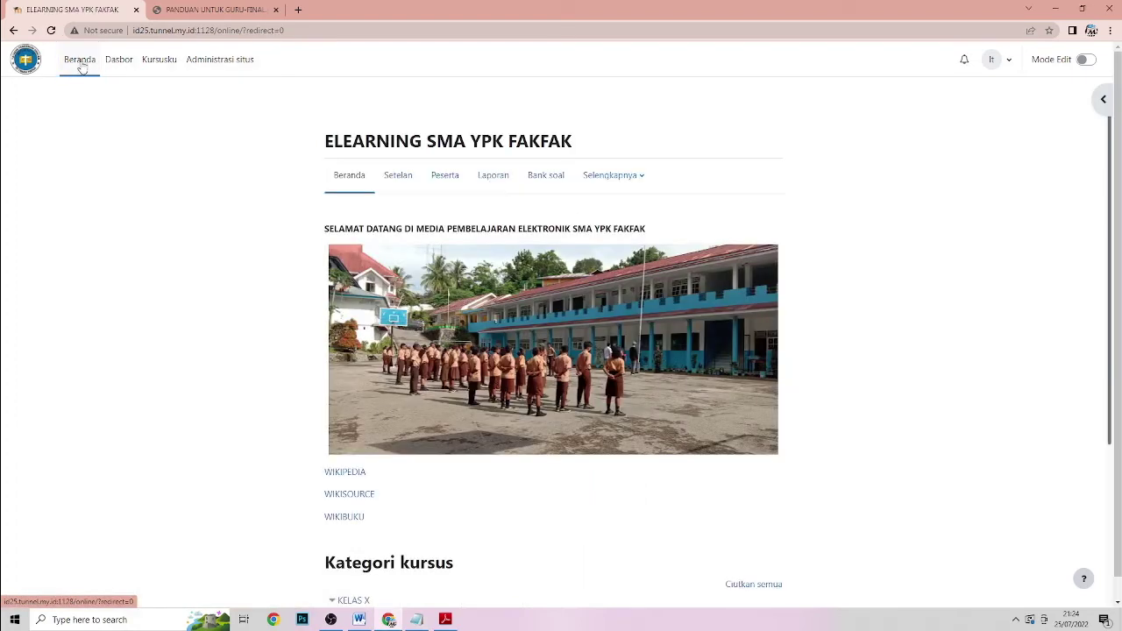
{"action": "left_click", "coordinate": [116, 62]}
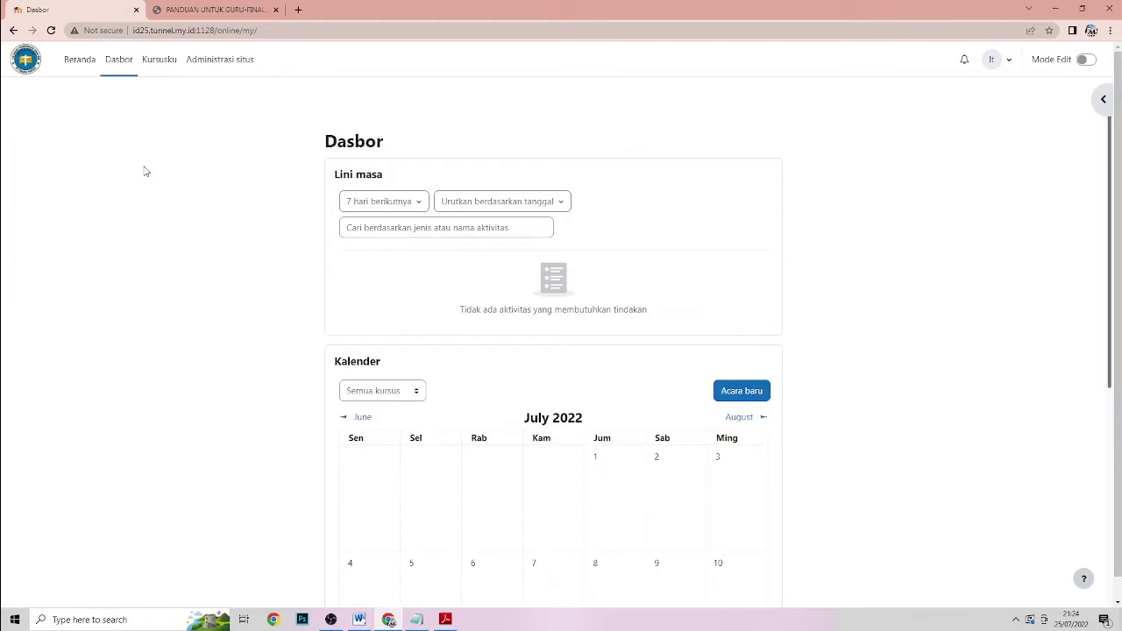
{"action": "left_click", "coordinate": [166, 68]}
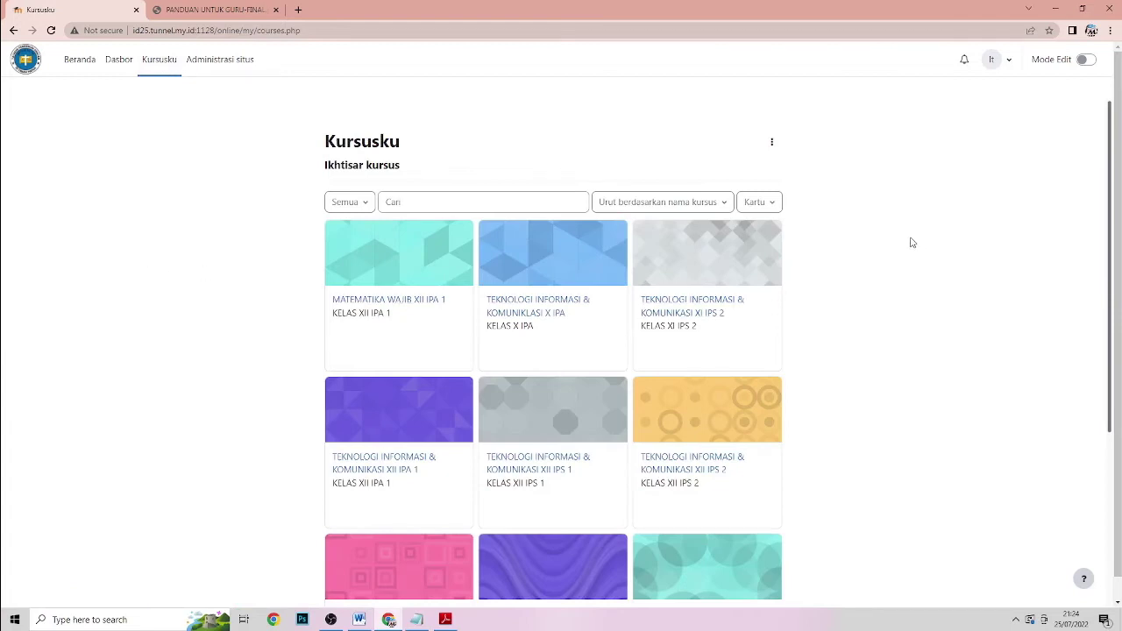
- Open the course TEKNOLOGI INFORMASI & KOMUNIKLASI X IPA from the course overview and look over its topics
{"action": "scroll", "coordinate": [912, 243], "scroll_direction": "down", "scroll_amount": 2}
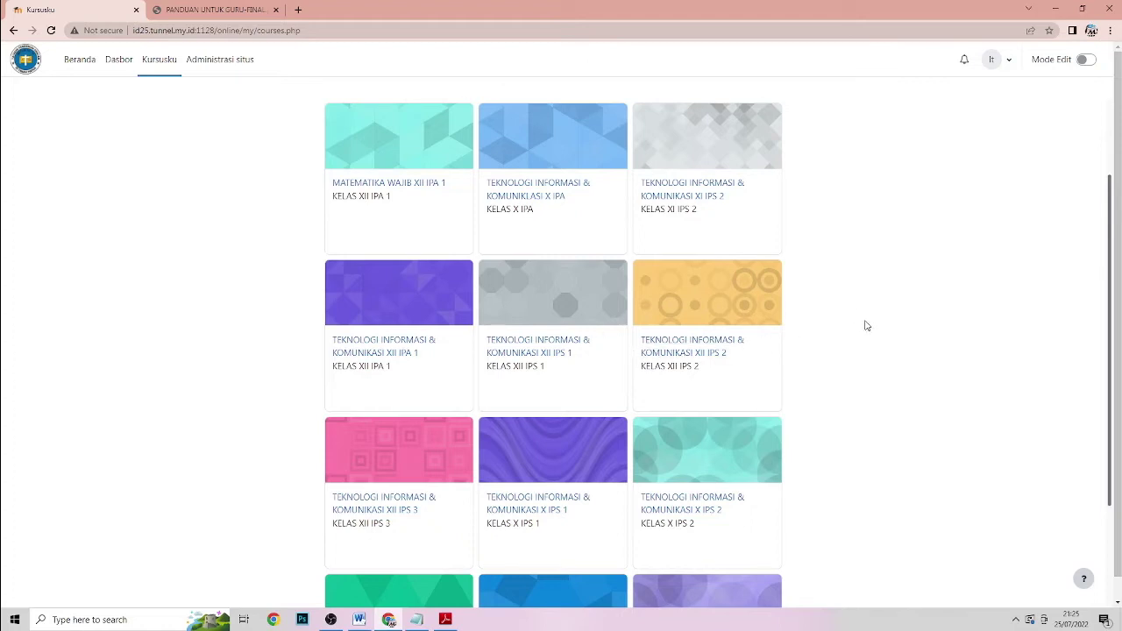
{"action": "left_click", "coordinate": [545, 189]}
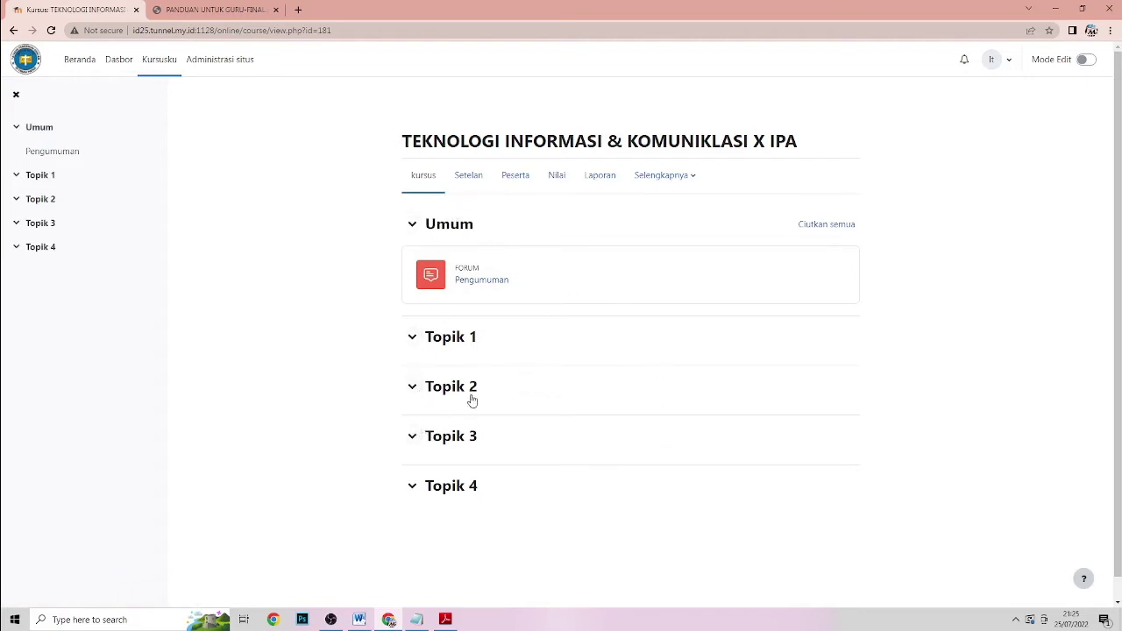
{"action": "scroll", "coordinate": [605, 448], "scroll_direction": "down", "scroll_amount": 1}
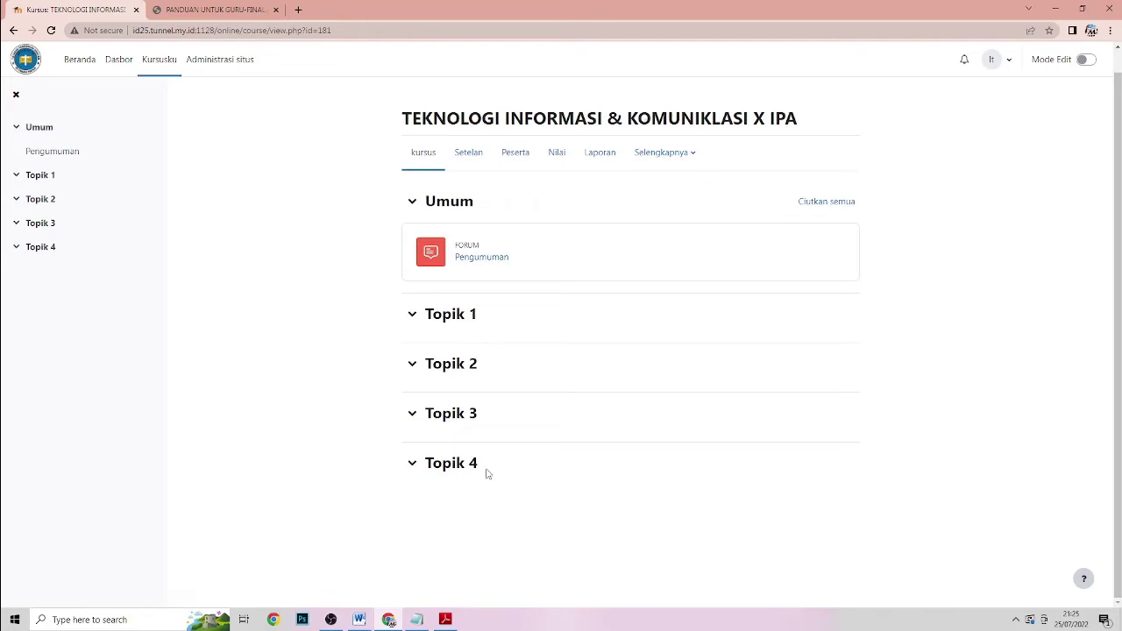
- Switch to the INFORMATIKA-BG-KLS X.pdf in Adobe Reader, copy the Bab 1 title "Informatika dan Kemampuan Umum" and return to the course page in Chrome
{"action": "left_click", "coordinate": [451, 619]}
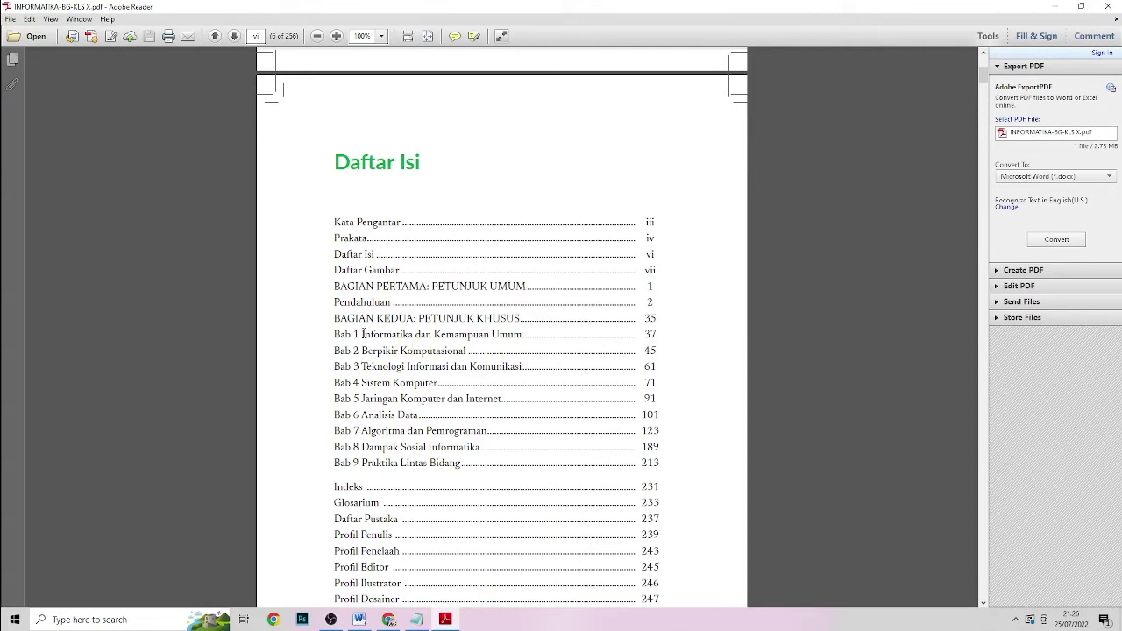
{"action": "left_click_drag", "start_coordinate": [362, 335], "coordinate": [523, 335]}
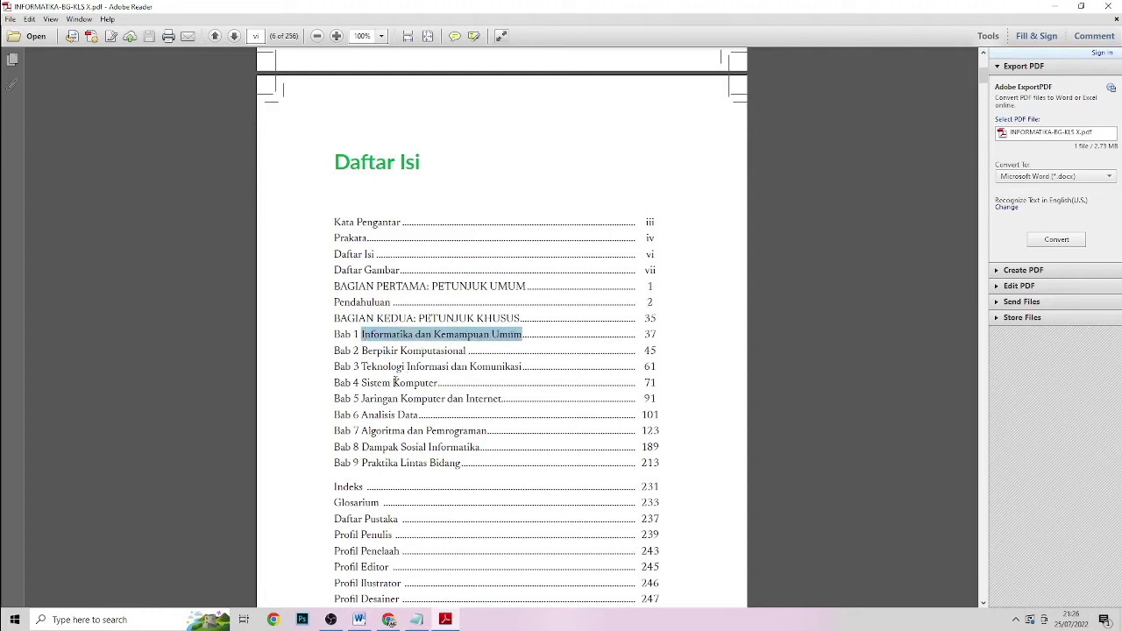
{"action": "left_click", "coordinate": [387, 334]}
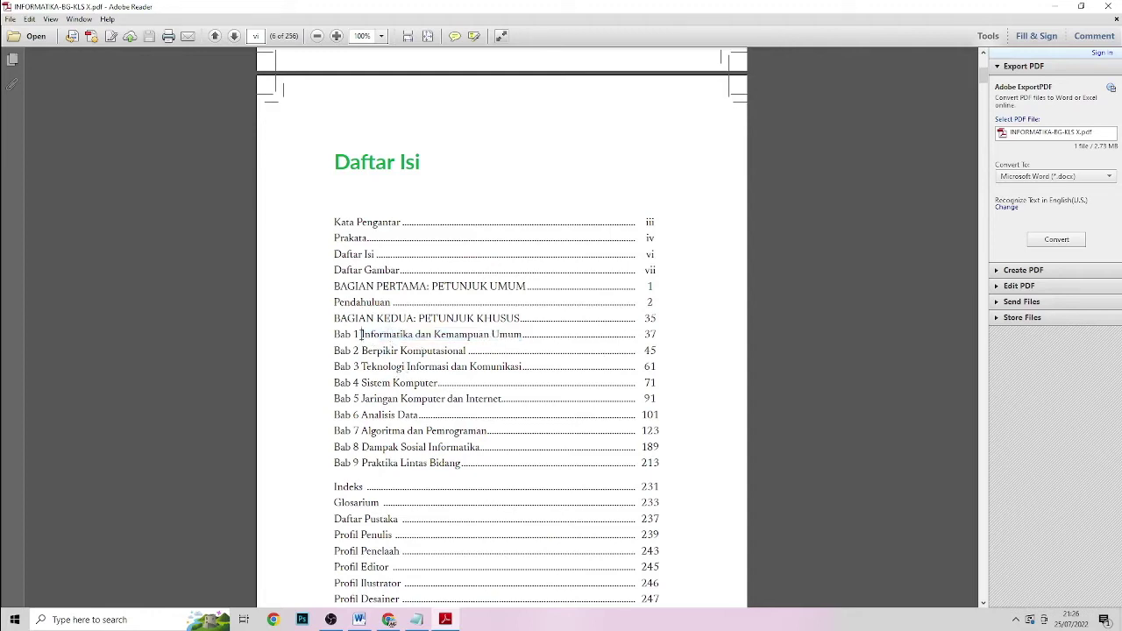
{"action": "left_click_drag", "start_coordinate": [361, 335], "coordinate": [523, 335]}
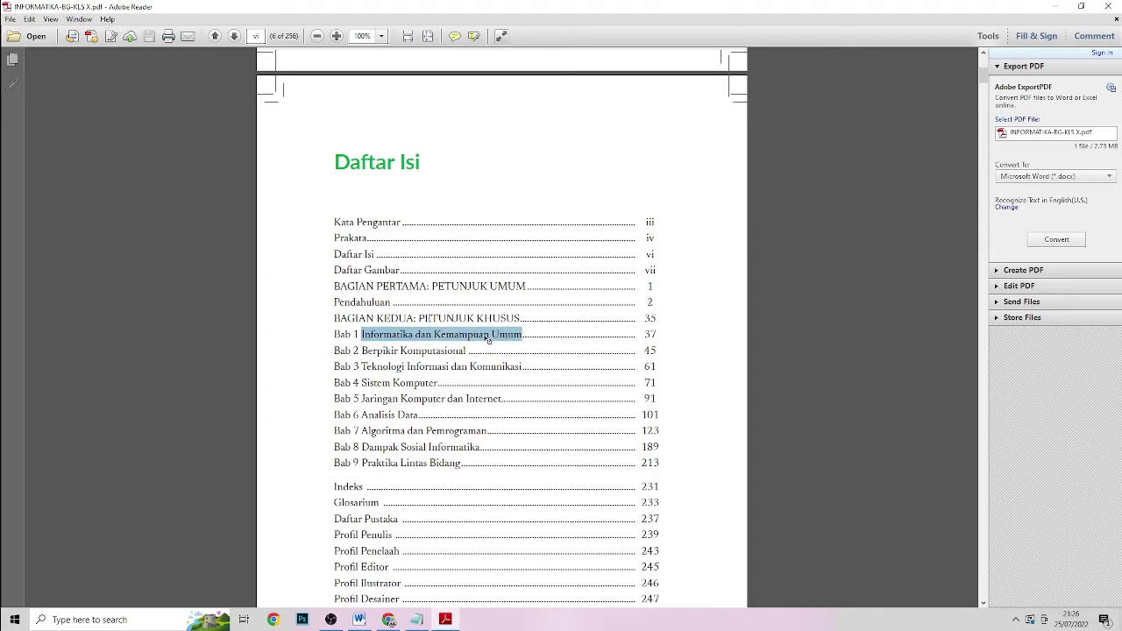
{"action": "right_click", "coordinate": [489, 339]}
{"action": "left_click", "coordinate": [501, 344]}
{"action": "left_click", "coordinate": [389, 620]}
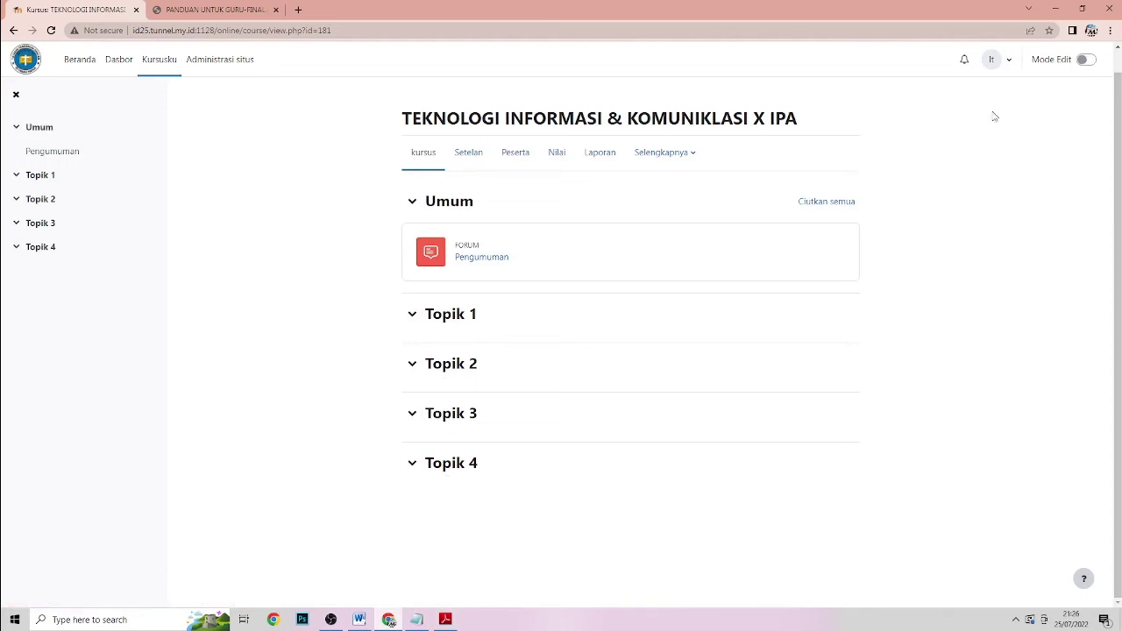
- Turn on edit mode for the course and look over its editable topic sections
{"action": "left_click", "coordinate": [1087, 62]}
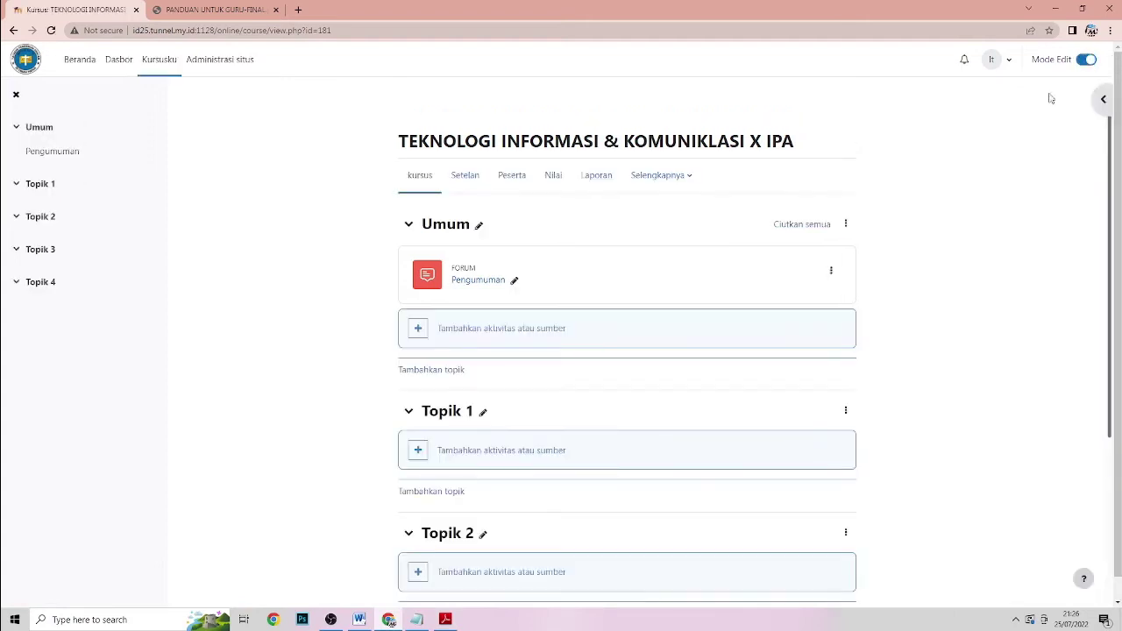
{"action": "scroll", "coordinate": [796, 305], "scroll_direction": "down", "scroll_amount": 4}
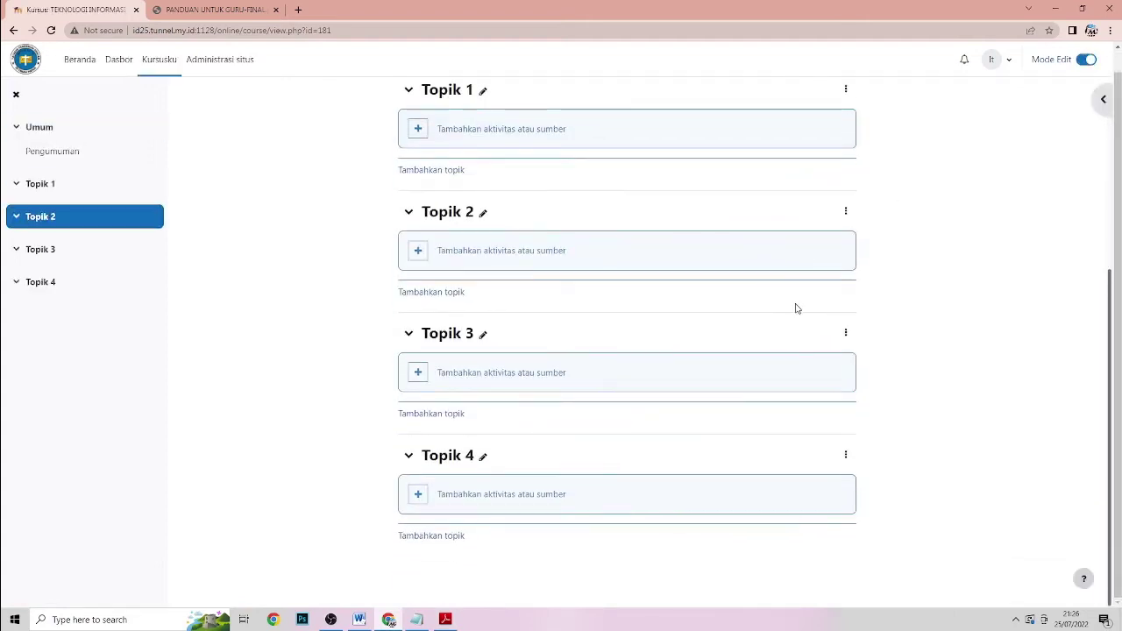
{"action": "scroll", "coordinate": [797, 308], "scroll_direction": "up", "scroll_amount": 1}
{"action": "scroll", "coordinate": [501, 275], "scroll_direction": "down", "scroll_amount": 1}
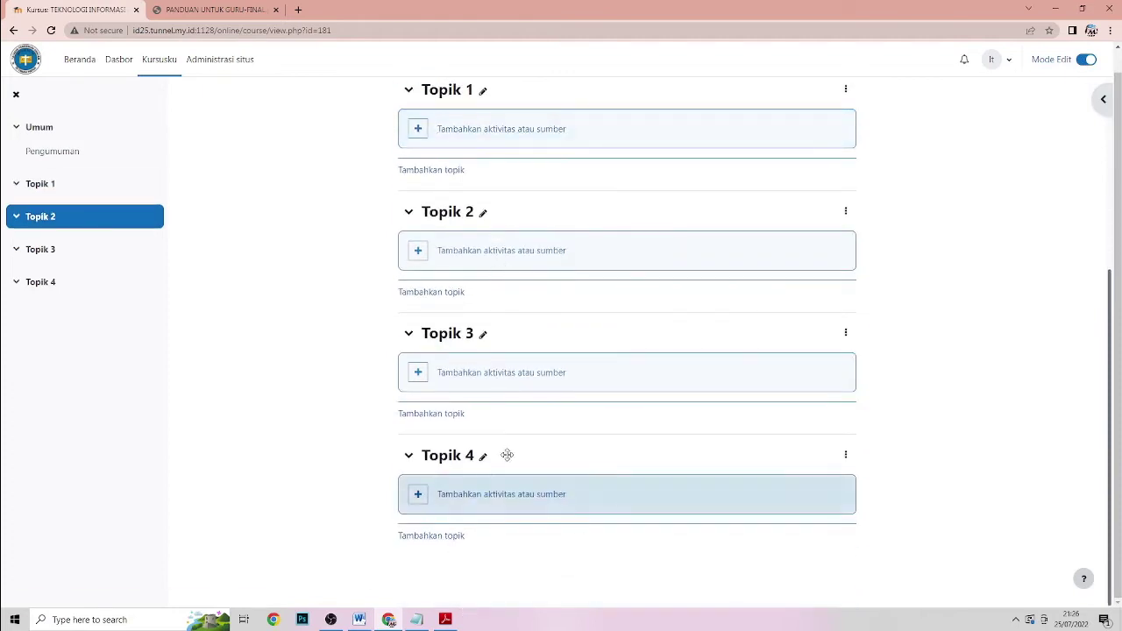
{"action": "scroll", "coordinate": [556, 447], "scroll_direction": "up", "scroll_amount": 1}
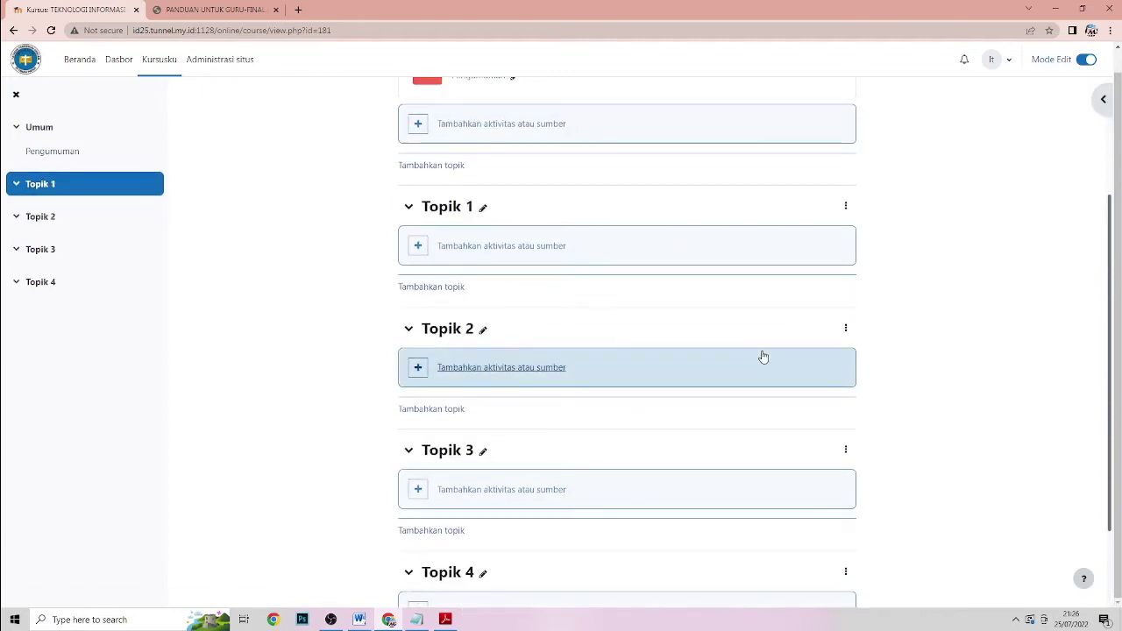
- Rename Topik 1 as "Informatika dan Kemampuan Umum" using the copied chapter title
{"action": "left_click", "coordinate": [483, 208]}
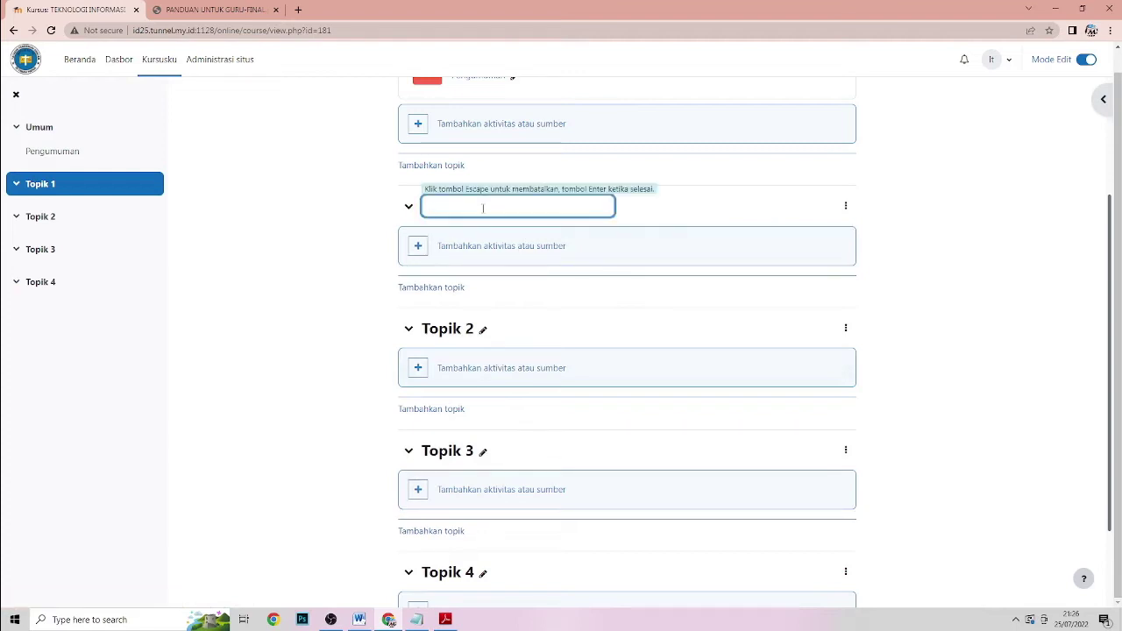
{"action": "key", "text": "alt+Tab"}
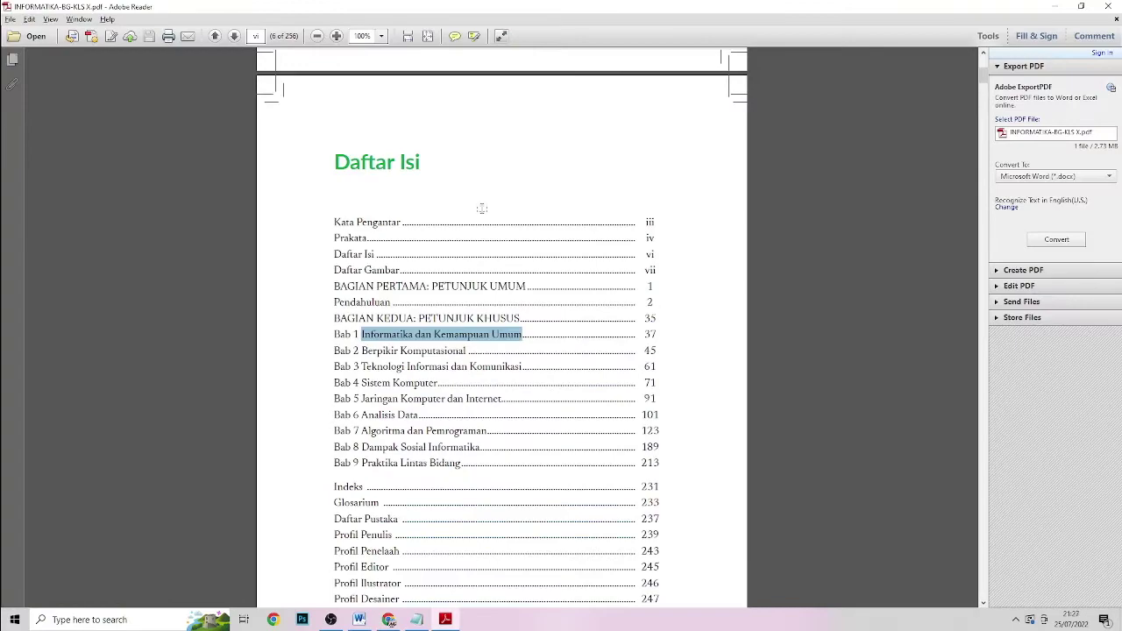
{"action": "key", "text": "alt+Tab"}
{"action": "left_click", "coordinate": [483, 209]}
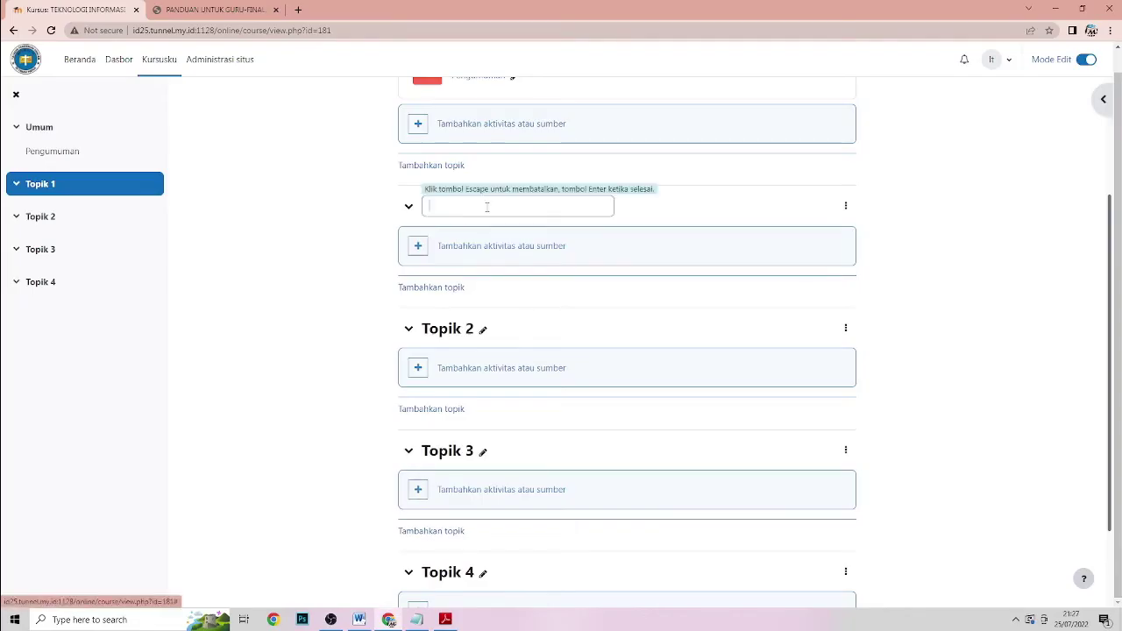
{"action": "key", "text": "ctrl+v"}
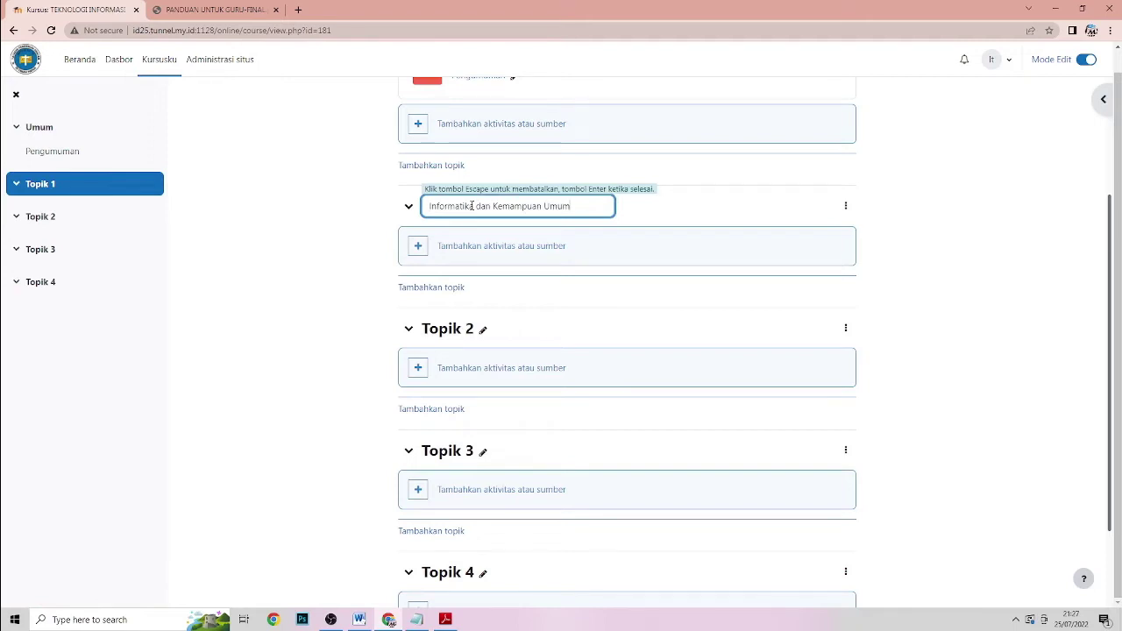
{"action": "key", "text": "Return"}
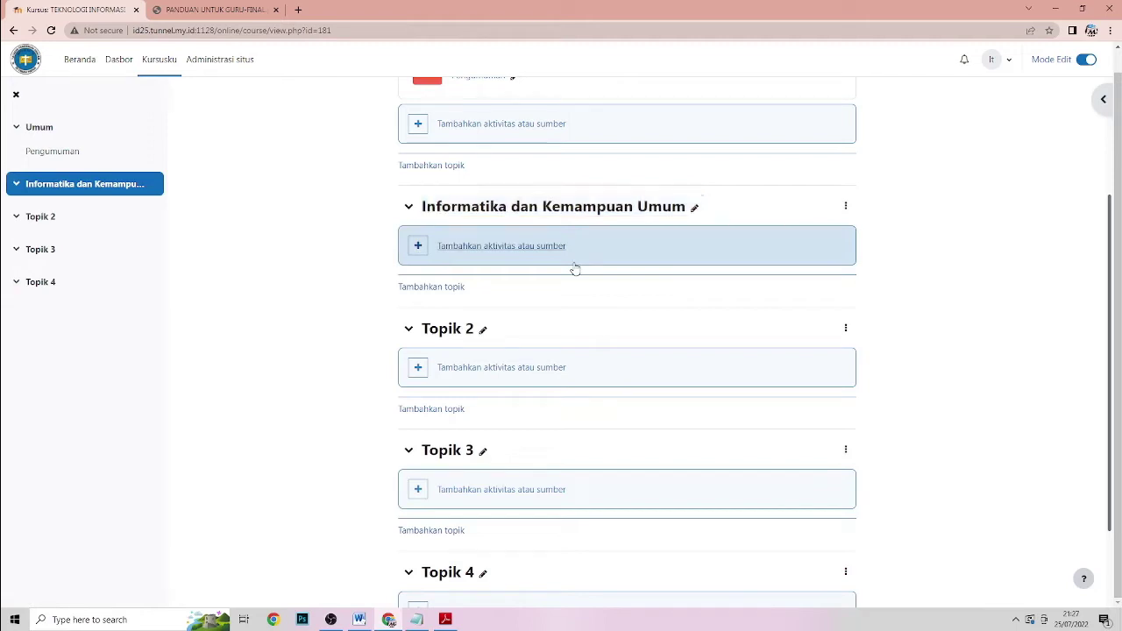
- Copy the Bab 2 title from the PDF in Adobe Reader and rename Topik 2 in Chrome as "Berpikir Komputasional"
{"action": "key", "text": "alt+Tab"}
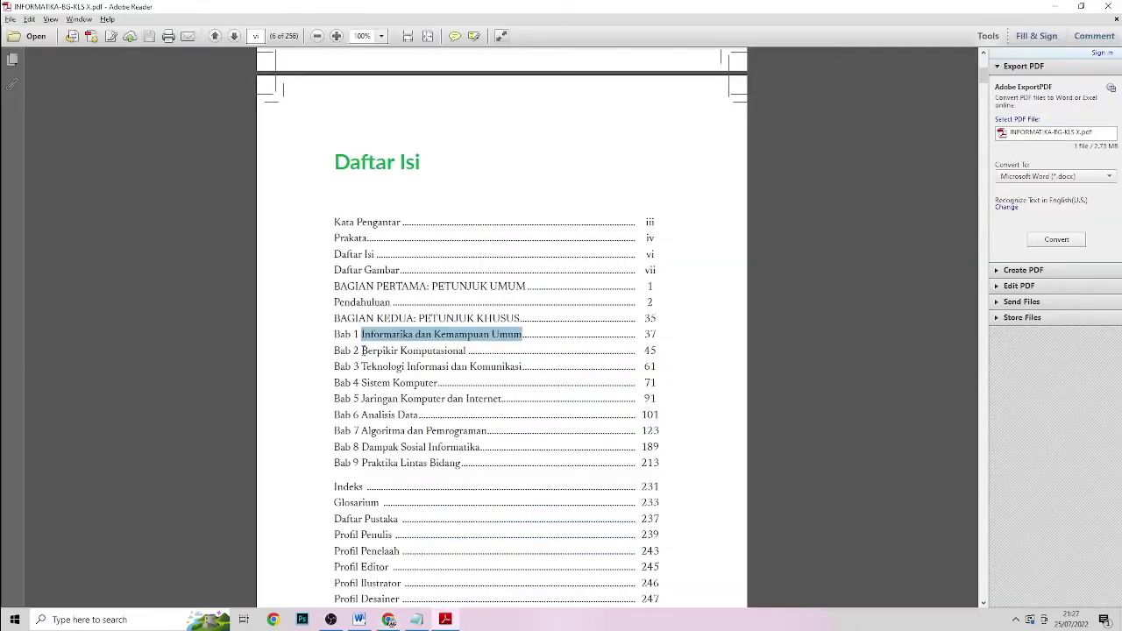
{"action": "left_click_drag", "start_coordinate": [363, 351], "coordinate": [436, 351]}
{"action": "right_click", "coordinate": [444, 353]}
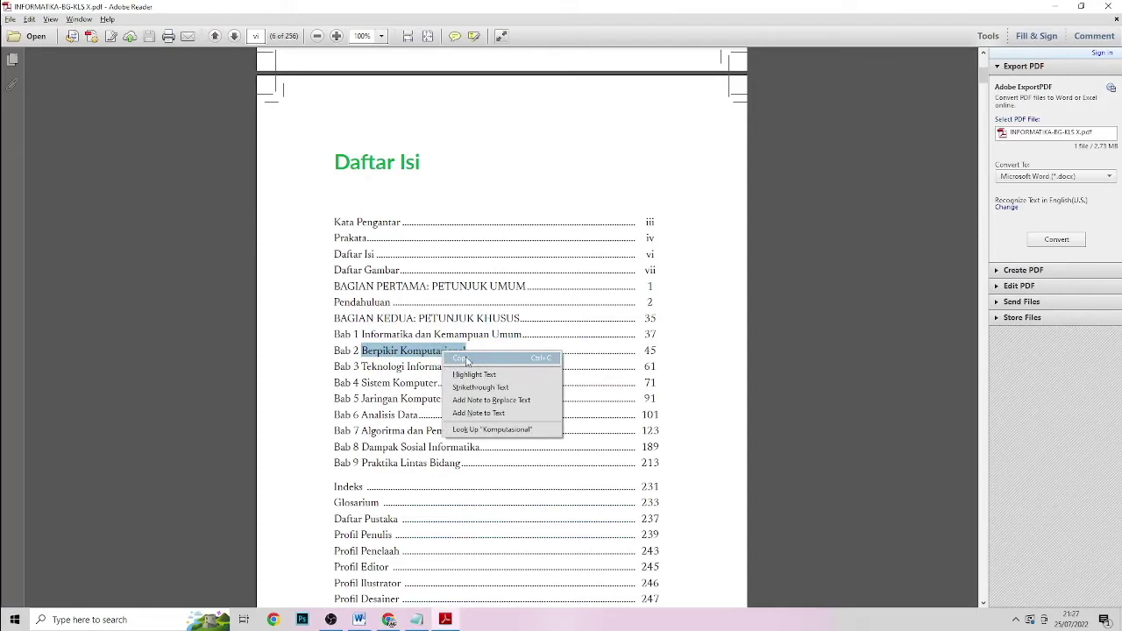
{"action": "left_click", "coordinate": [464, 359]}
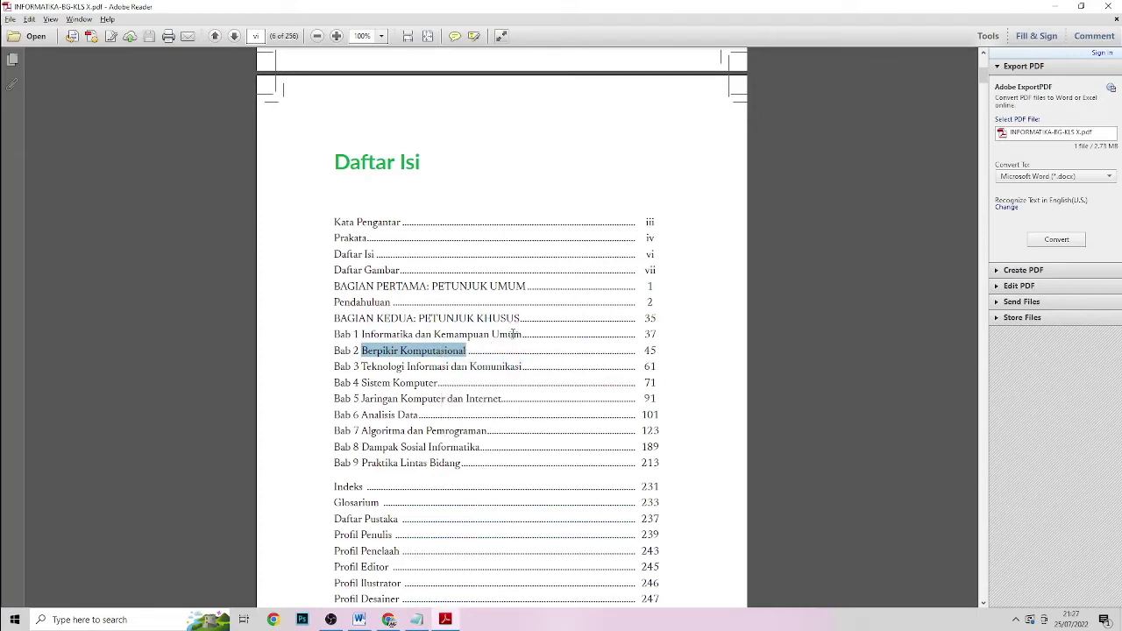
{"action": "key", "text": "alt+Tab"}
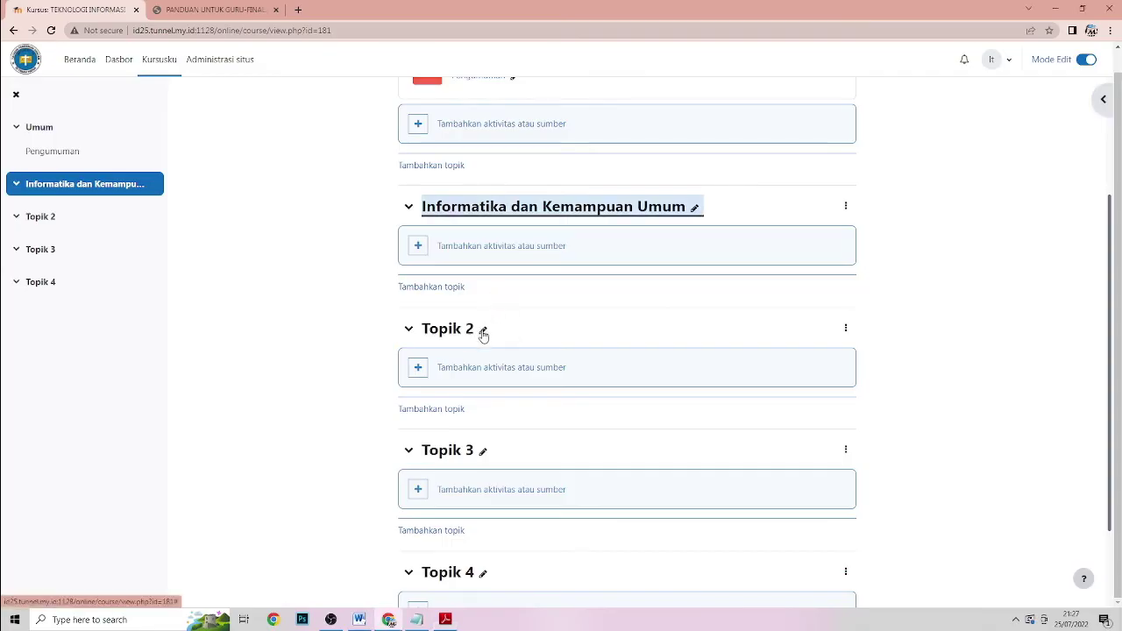
{"action": "left_click", "coordinate": [483, 332]}
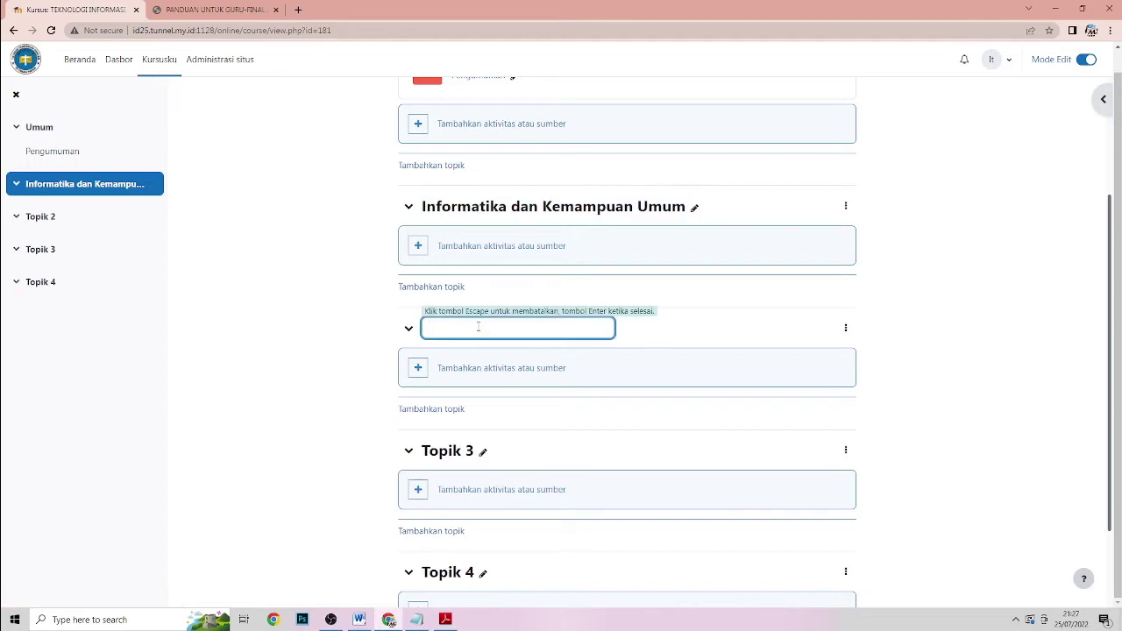
{"action": "key", "text": "ctrl+v"}
{"action": "key", "text": "Return"}
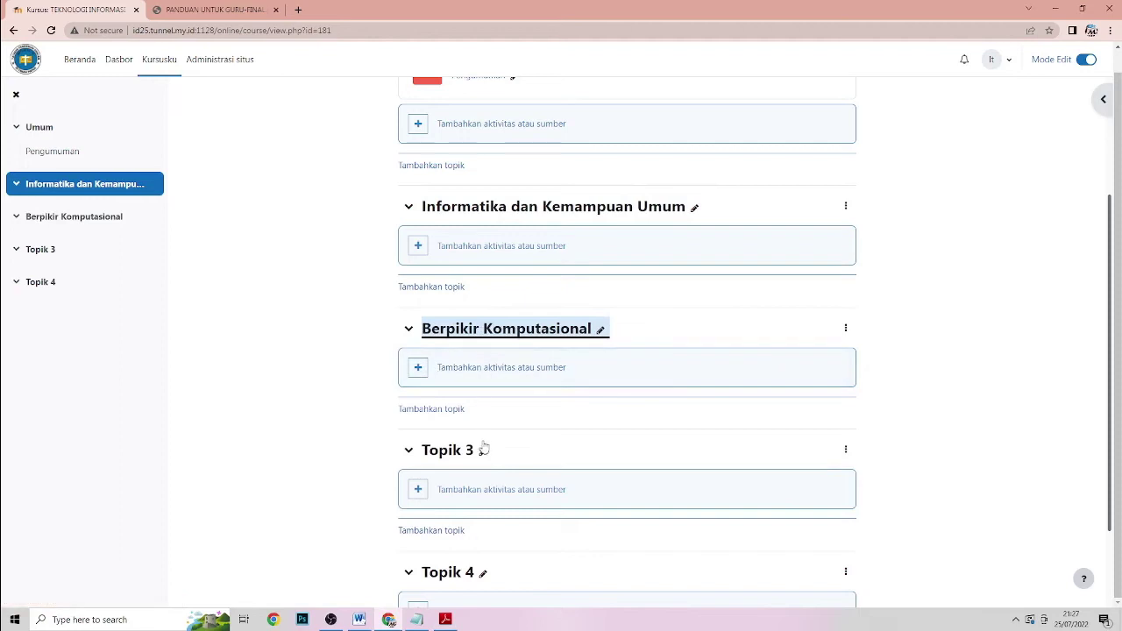
- Copy the Bab 3 title from the PDF in Adobe Reader and rename Topik 3 in Chrome as "Teknologi Informasi dan Komunikasi"
{"action": "key", "text": "alt+Tab"}
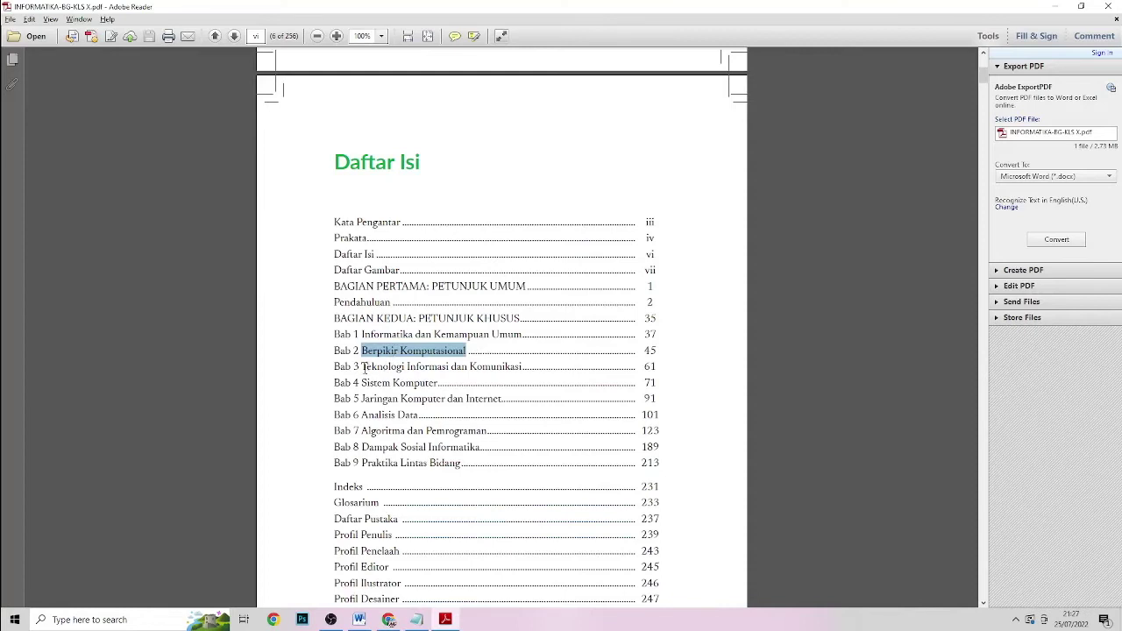
{"action": "left_click_drag", "start_coordinate": [362, 366], "coordinate": [522, 367]}
{"action": "right_click", "coordinate": [498, 368]}
{"action": "left_click", "coordinate": [516, 374]}
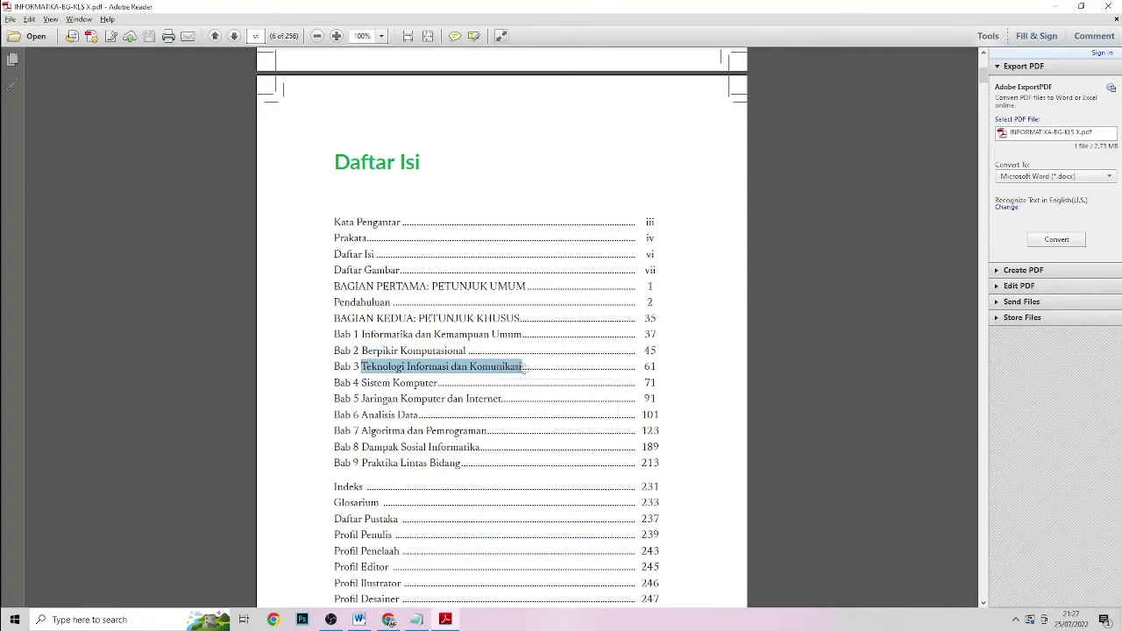
{"action": "key", "text": "alt+Tab"}
{"action": "left_click", "coordinate": [482, 451]}
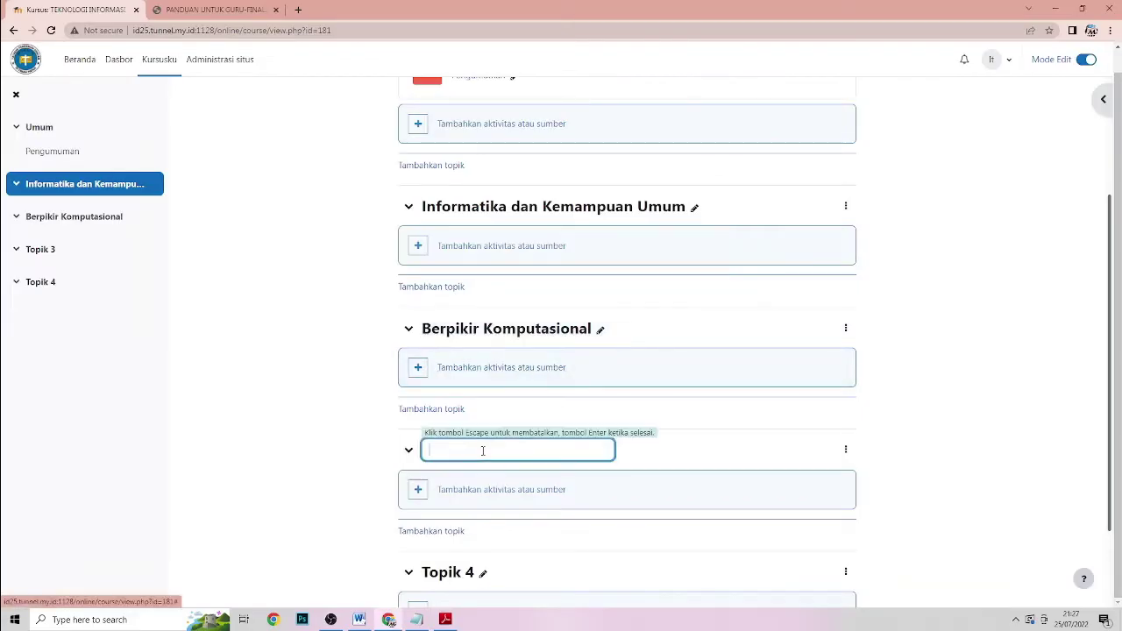
{"action": "key", "text": "ctrl+v"}
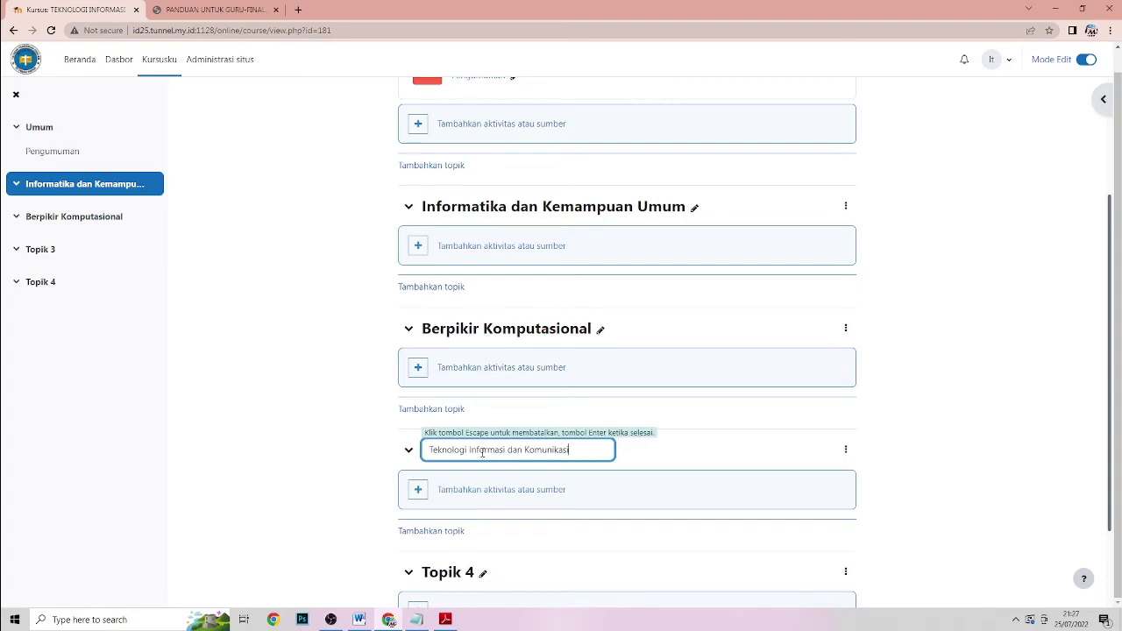
{"action": "key", "text": "Return"}
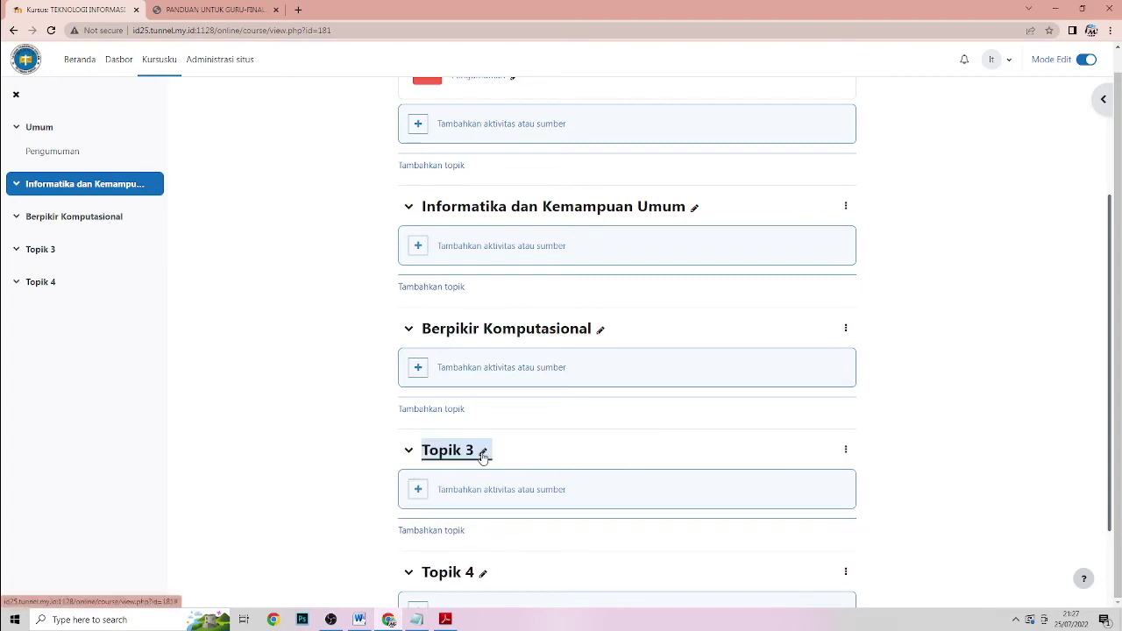
- Copy the Bab 4 title from the PDF in Adobe Reader and rename Topik 4 in Chrome as "Sistem Komputer"
{"action": "scroll", "coordinate": [535, 435], "scroll_direction": "down", "scroll_amount": 2}
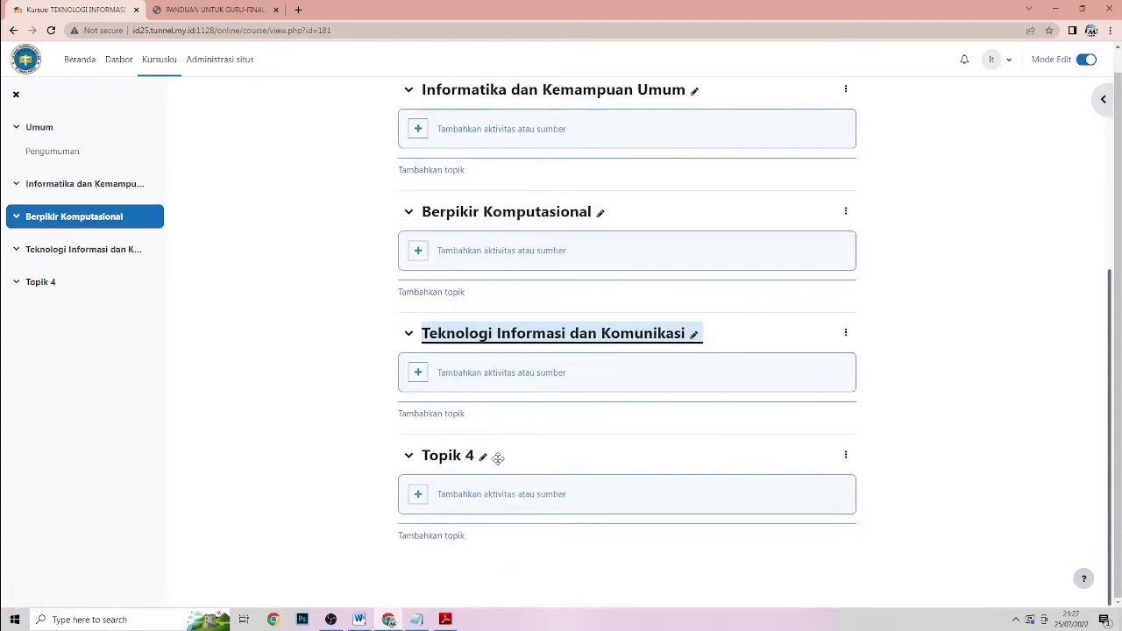
{"action": "left_click", "coordinate": [484, 456]}
{"action": "key", "text": "alt+Tab"}
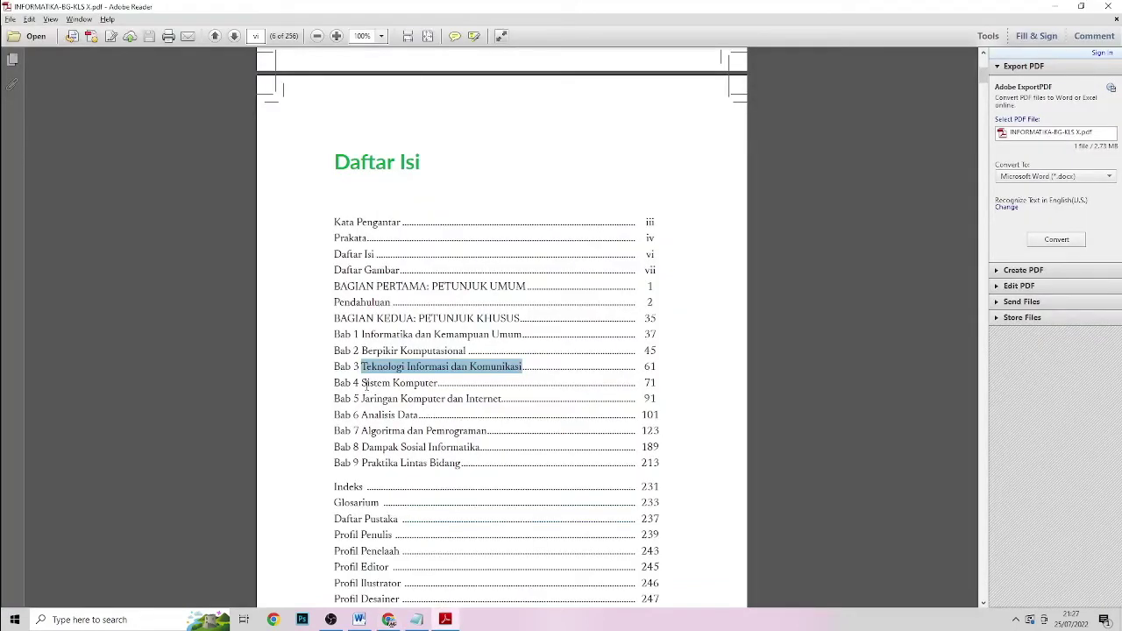
{"action": "left_click_drag", "start_coordinate": [362, 383], "coordinate": [438, 383]}
{"action": "right_click", "coordinate": [428, 386]}
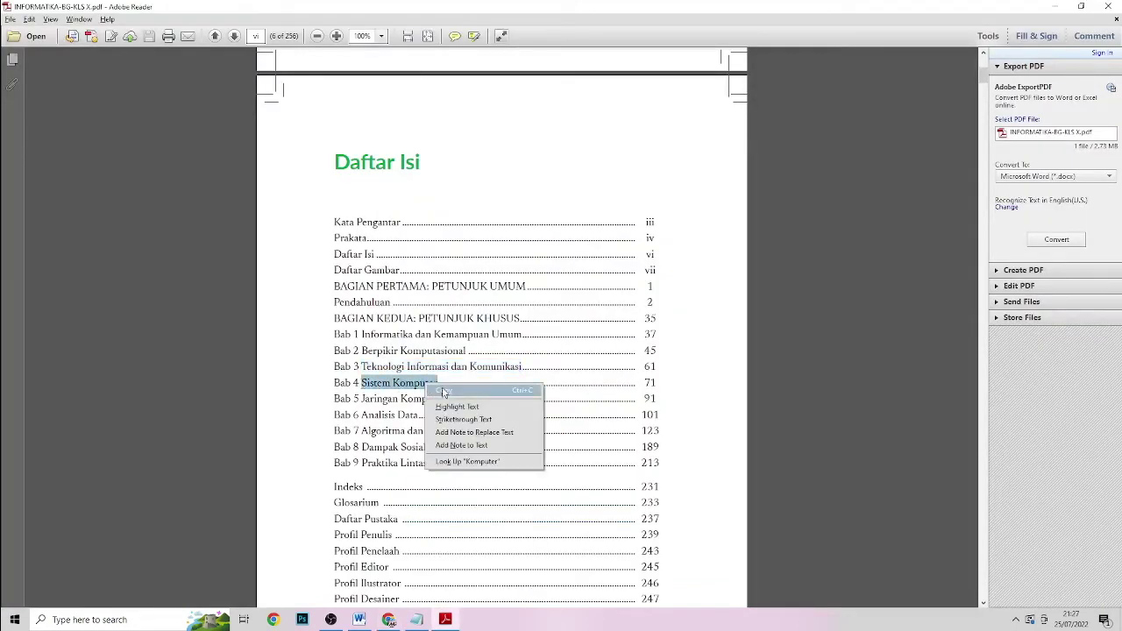
{"action": "left_click", "coordinate": [447, 394]}
{"action": "key", "text": "alt+Tab"}
{"action": "left_click", "coordinate": [484, 458]}
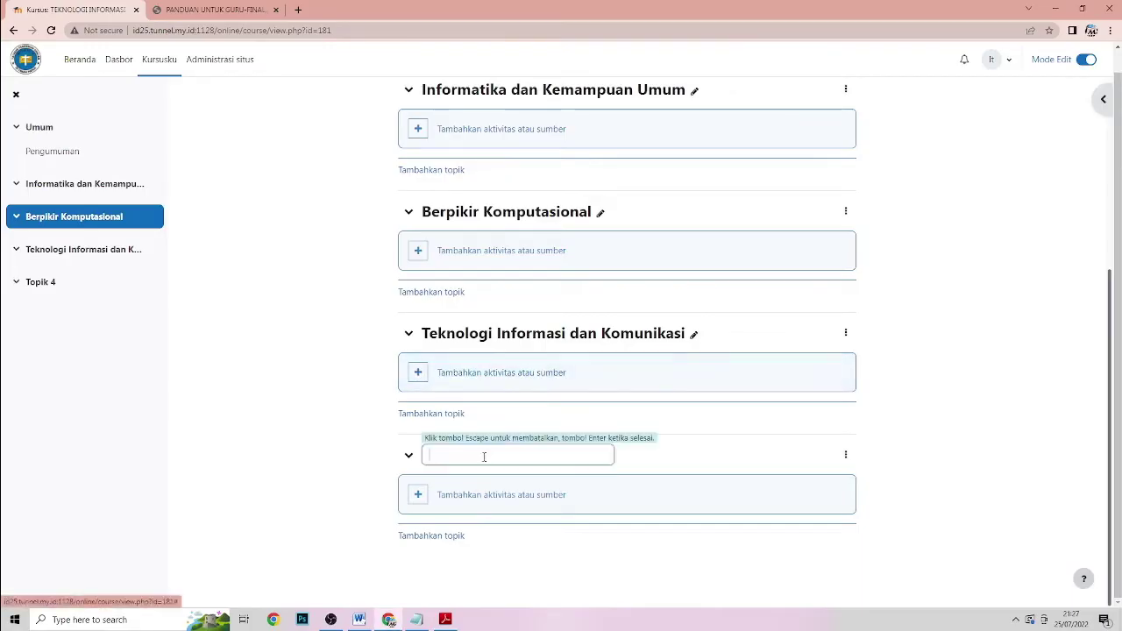
{"action": "key", "text": "ctrl+v"}
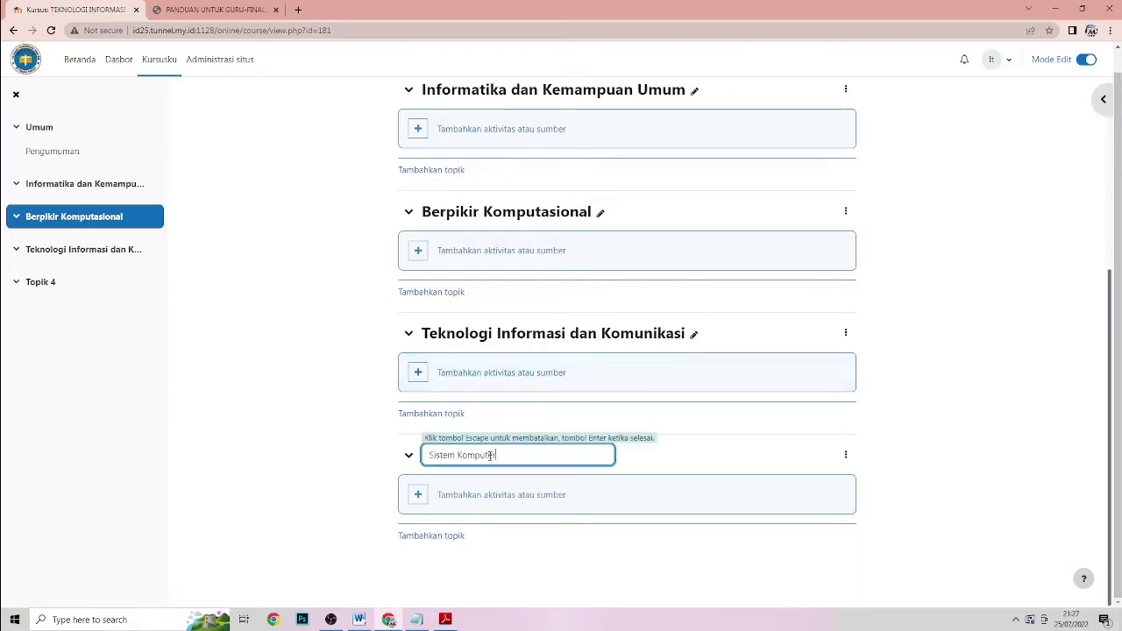
{"action": "key", "text": "Return"}
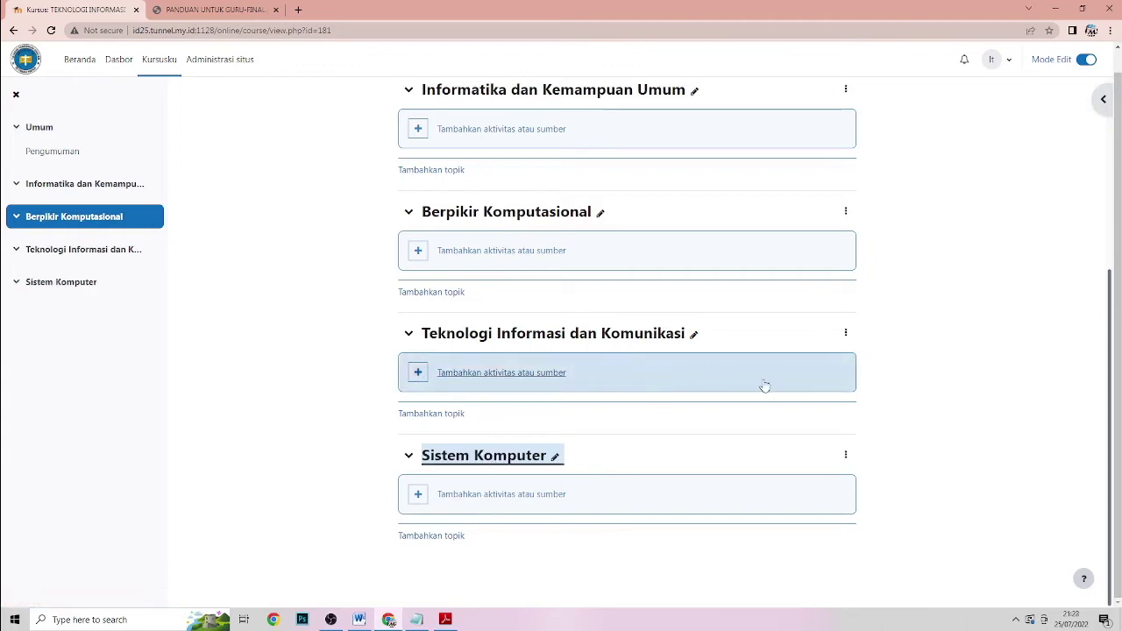
- Add a new topic after Sistem Komputer and rename it "UJIAN TENGAH SEMESTER"
{"action": "scroll", "coordinate": [519, 205], "scroll_direction": "up", "scroll_amount": 2}
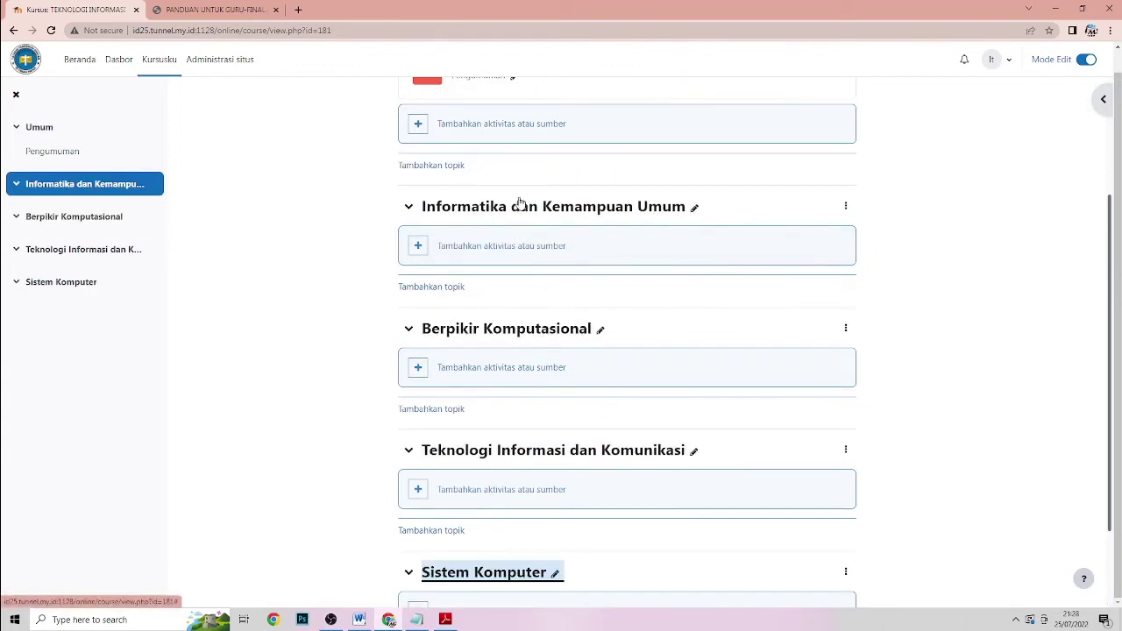
{"action": "scroll", "coordinate": [522, 207], "scroll_direction": "down", "scroll_amount": 2}
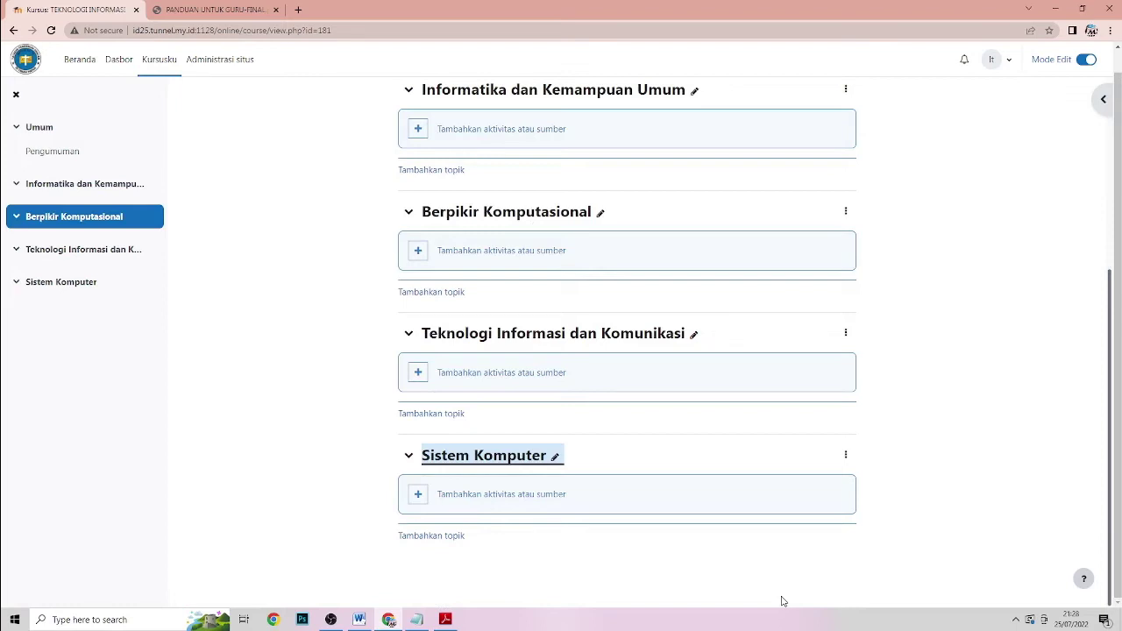
{"action": "left_click", "coordinate": [436, 541]}
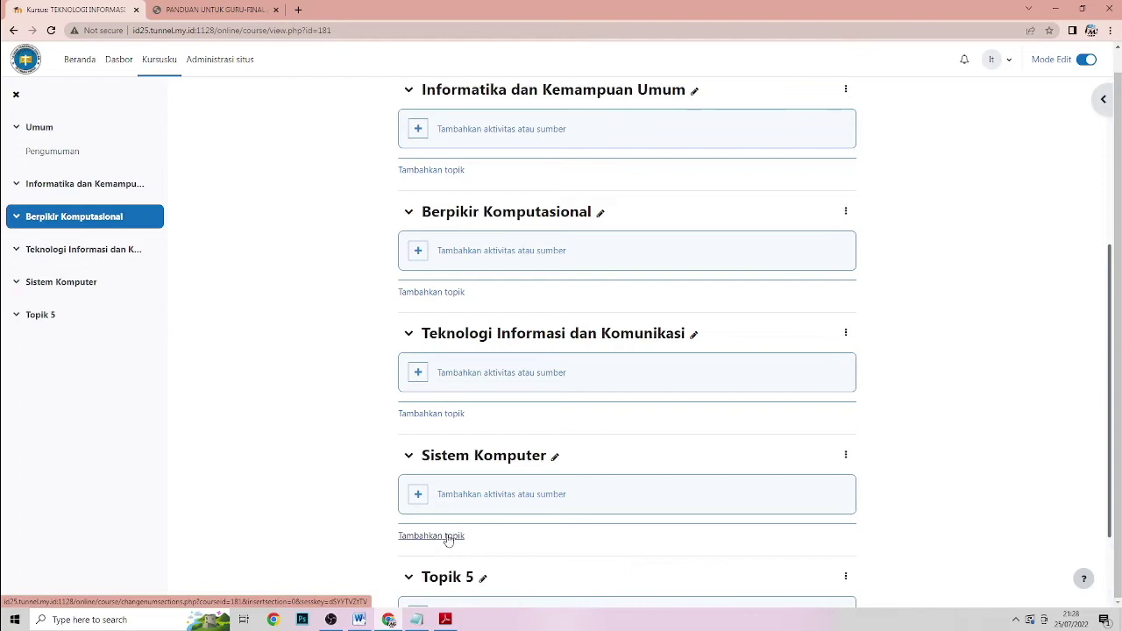
{"action": "scroll", "coordinate": [571, 495], "scroll_direction": "down", "scroll_amount": 2}
{"action": "left_click", "coordinate": [482, 457]}
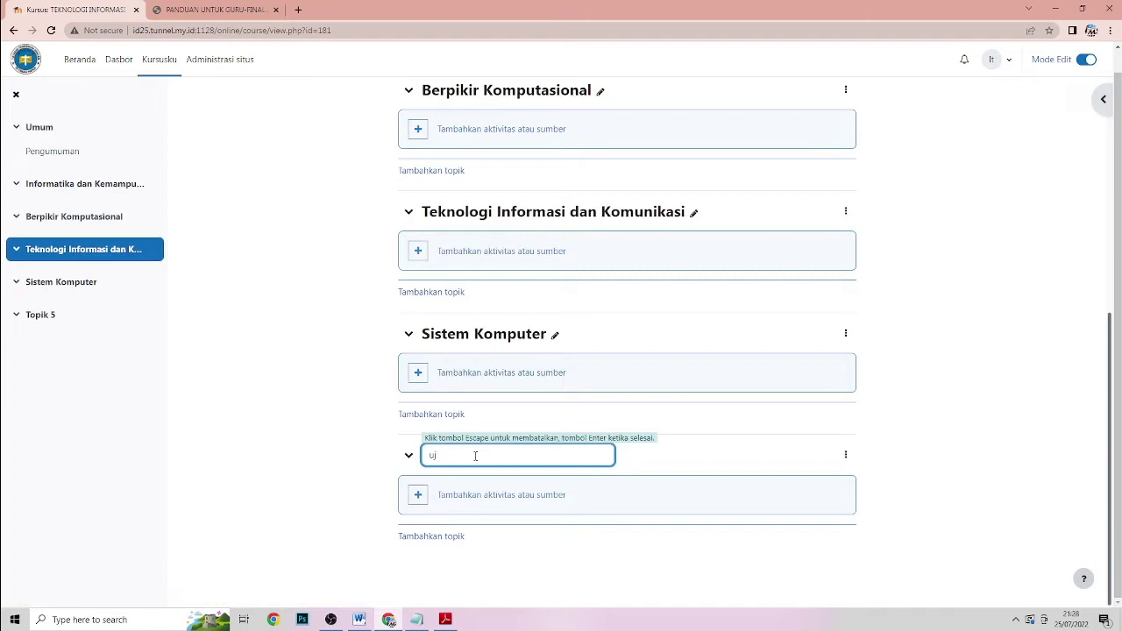
{"action": "key", "text": "Caps_Lock"}
{"action": "type", "text": "UJ"}
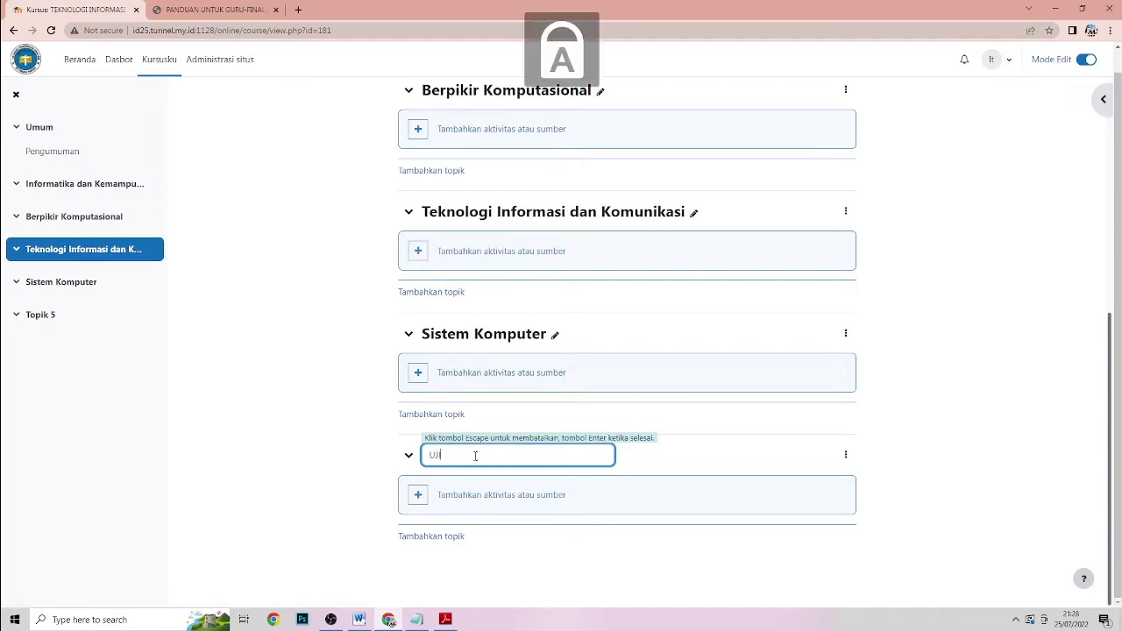
{"action": "type", "text": "IAN TENG"}
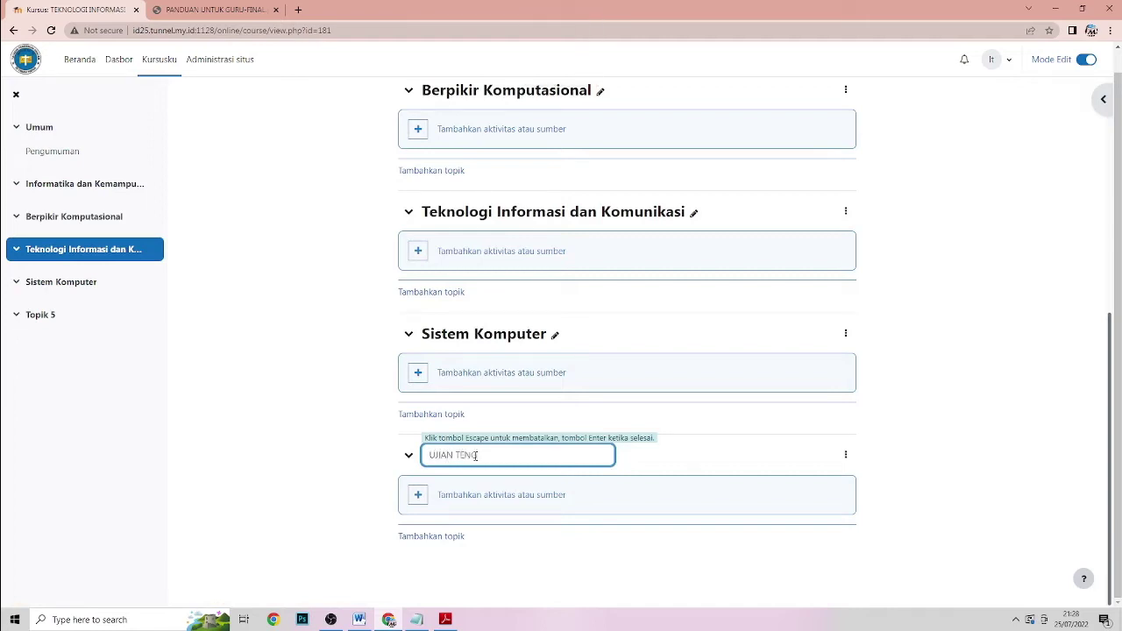
{"action": "type", "text": "AH SEMESTER"}
{"action": "key", "text": "Return"}
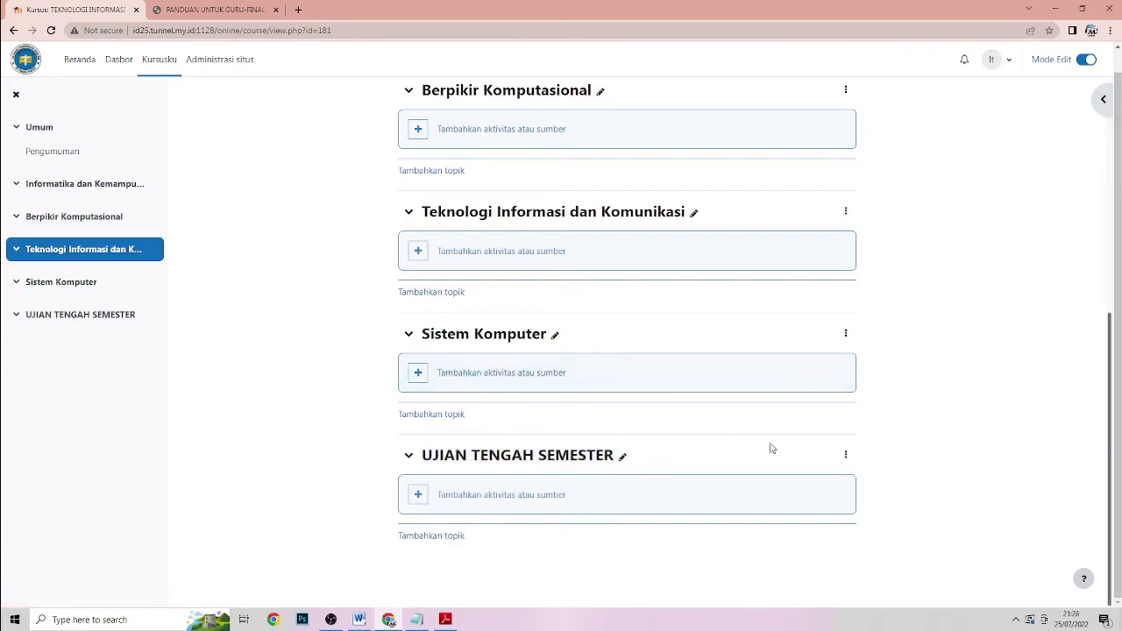
- Look through the whole course page to review the order and names of all its topics
{"action": "scroll", "coordinate": [433, 249], "scroll_direction": "up", "scroll_amount": 4}
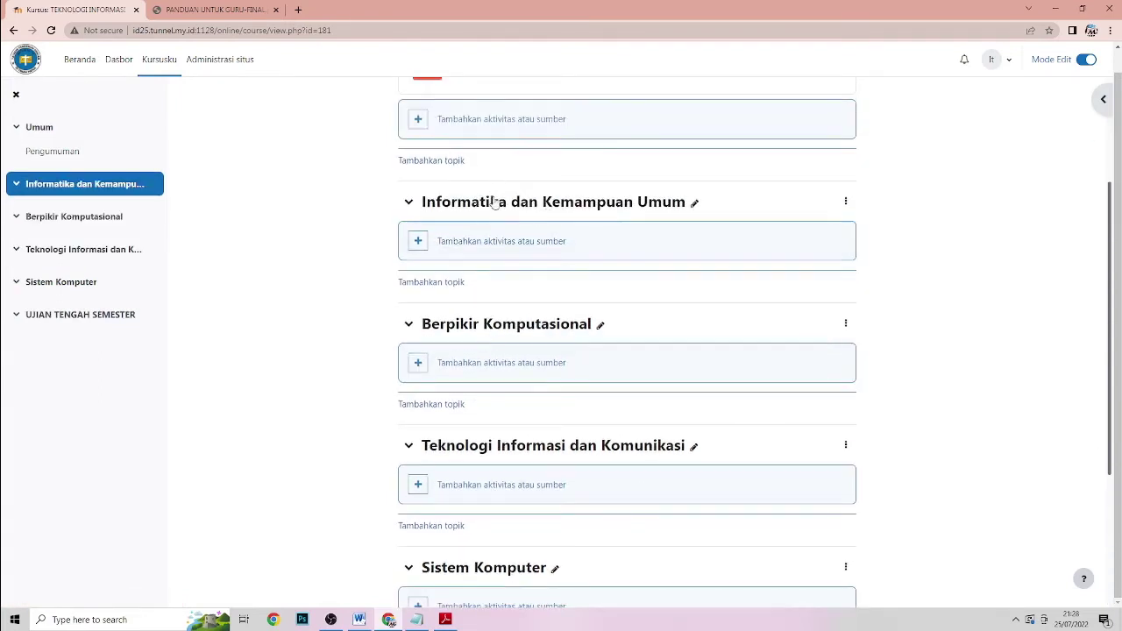
{"action": "scroll", "coordinate": [380, 199], "scroll_direction": "down", "scroll_amount": 4}
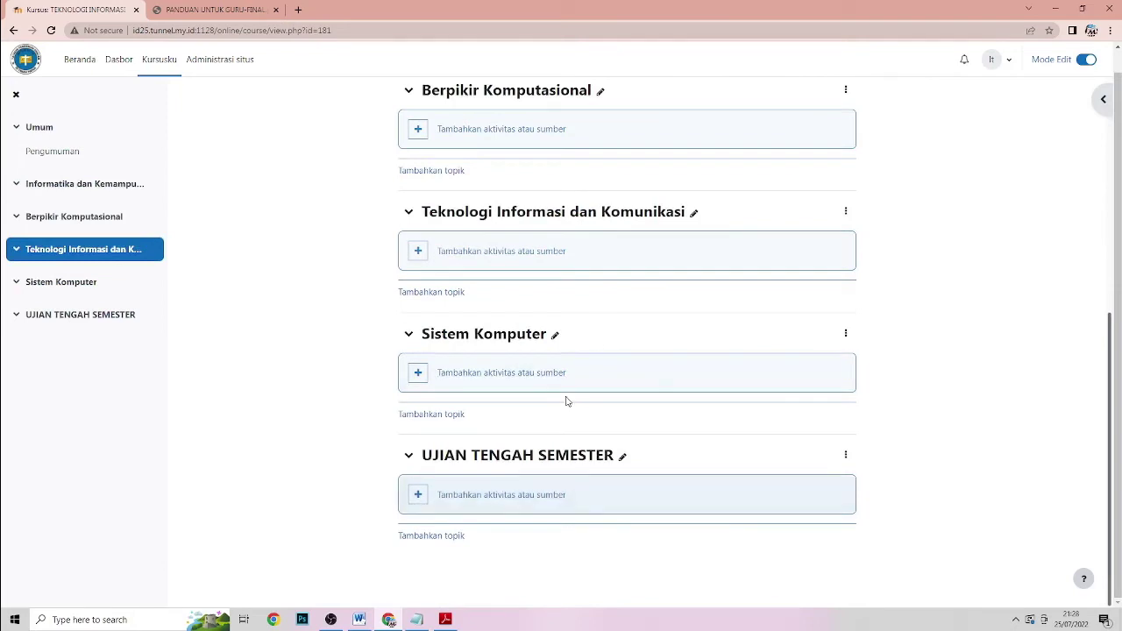
{"action": "scroll", "coordinate": [828, 449], "scroll_direction": "up", "scroll_amount": 5}
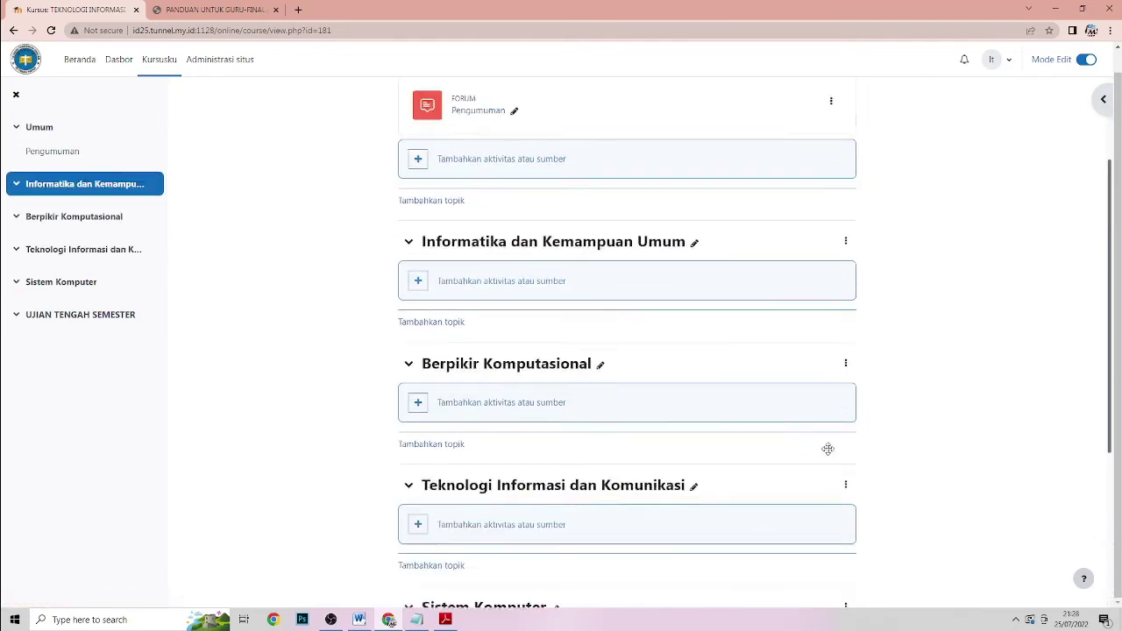
{"action": "scroll", "coordinate": [828, 449], "scroll_direction": "up", "scroll_amount": 3}
{"action": "scroll", "coordinate": [793, 422], "scroll_direction": "down", "scroll_amount": 4}
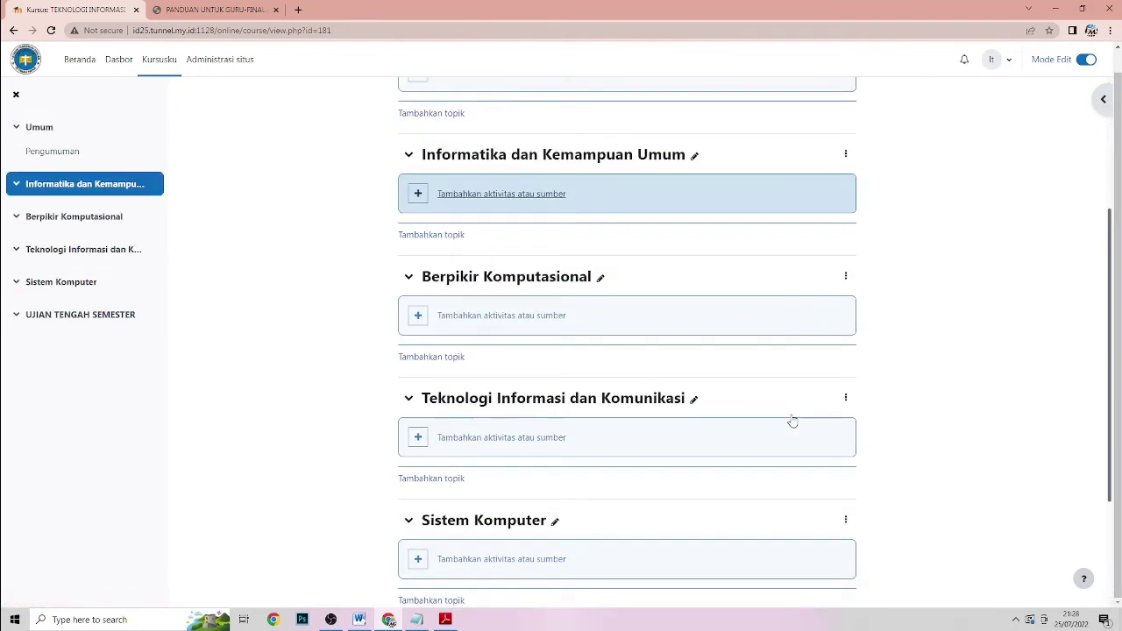
{"action": "scroll", "coordinate": [793, 421], "scroll_direction": "up", "scroll_amount": 4}
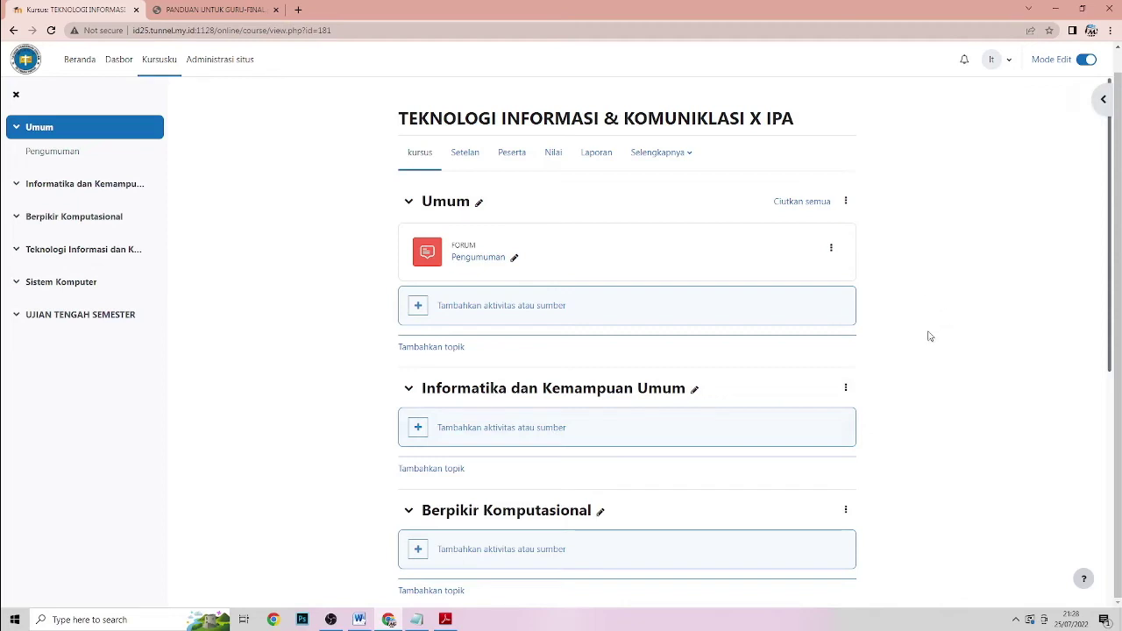
{"action": "scroll", "coordinate": [922, 413], "scroll_direction": "down", "scroll_amount": 3}
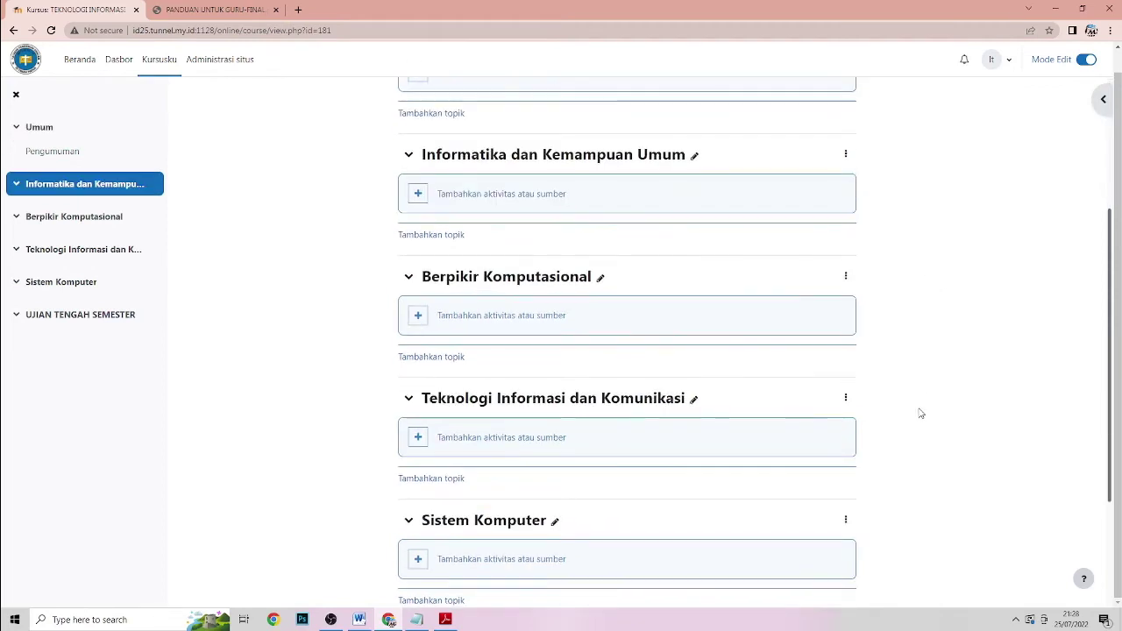
{"action": "scroll", "coordinate": [924, 404], "scroll_direction": "up", "scroll_amount": 3}
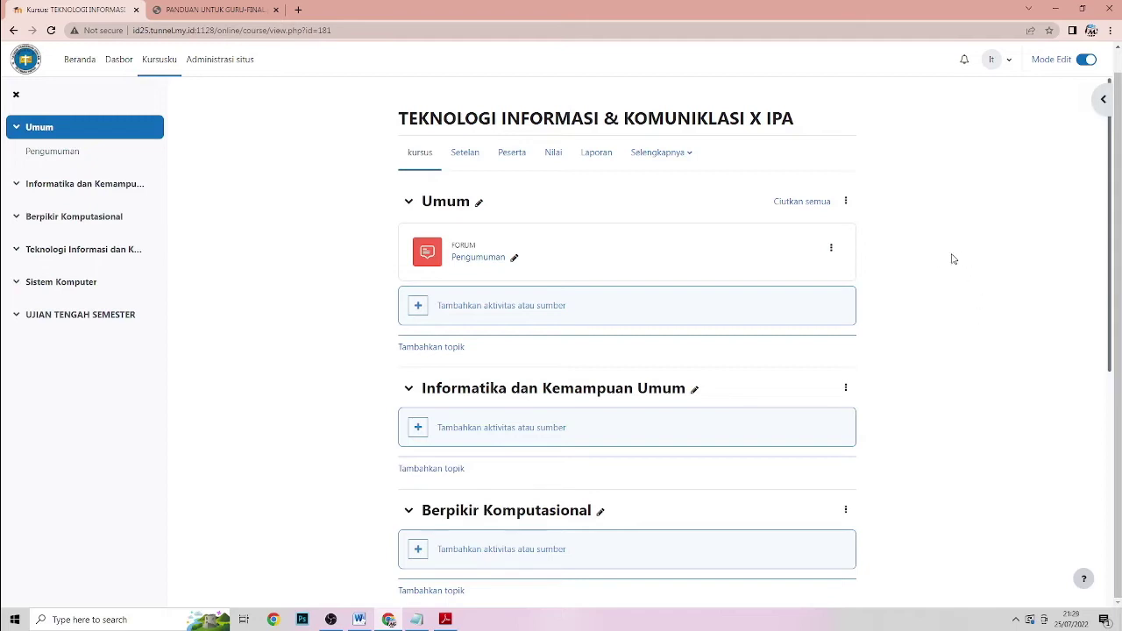
{"action": "scroll", "coordinate": [936, 260], "scroll_direction": "down", "scroll_amount": 3}
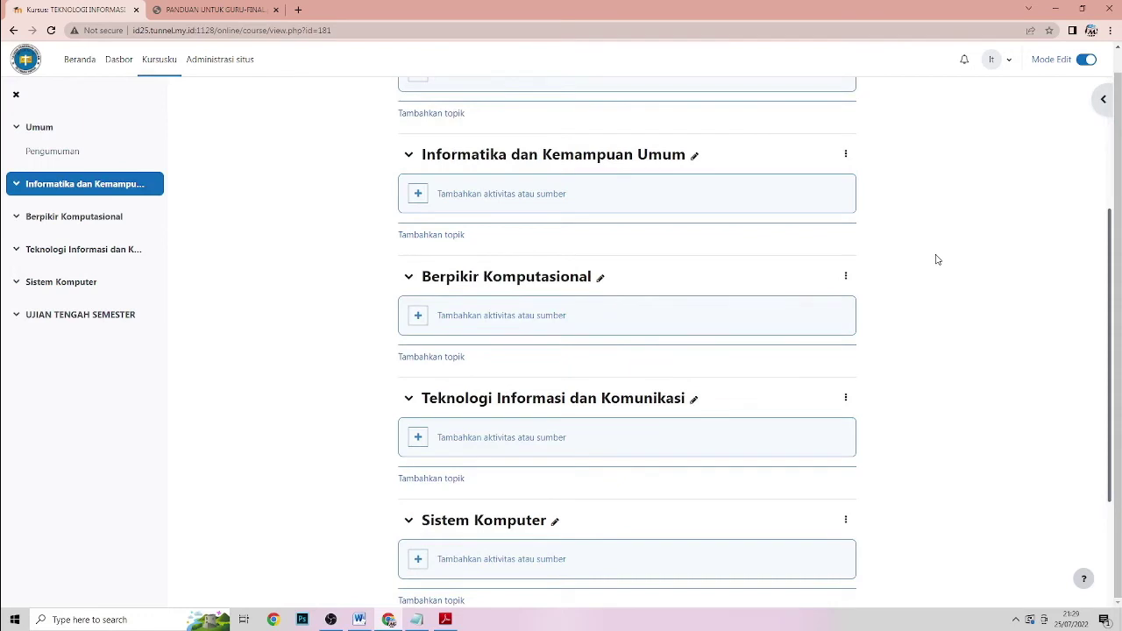
{"action": "scroll", "coordinate": [941, 220], "scroll_direction": "down", "scroll_amount": 3}
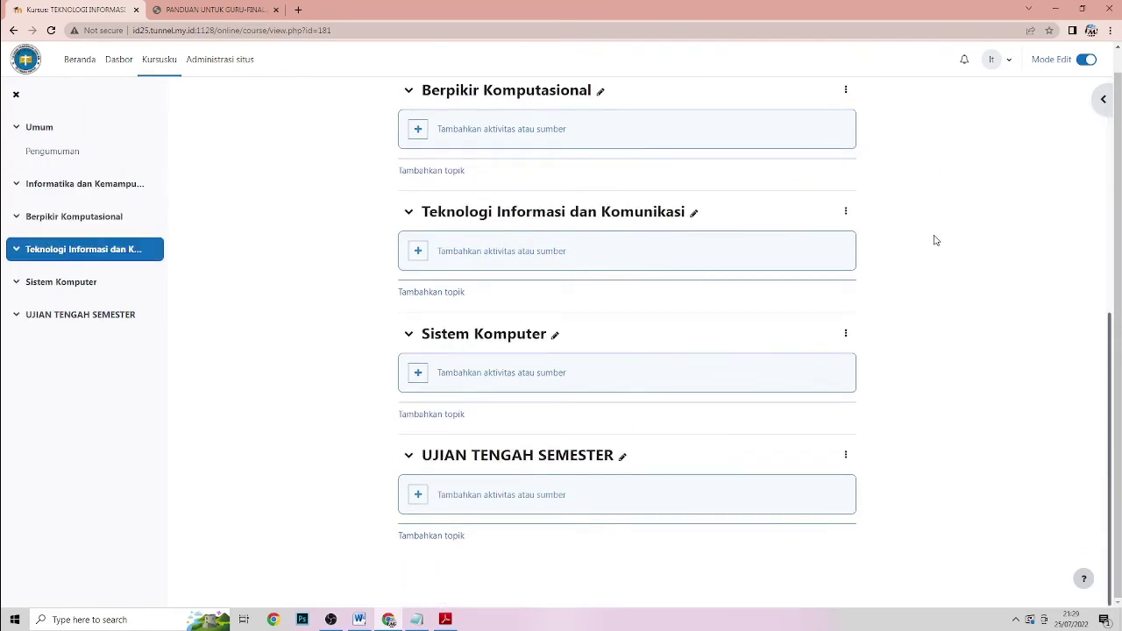
{"action": "scroll", "coordinate": [952, 395], "scroll_direction": "up", "scroll_amount": 3}
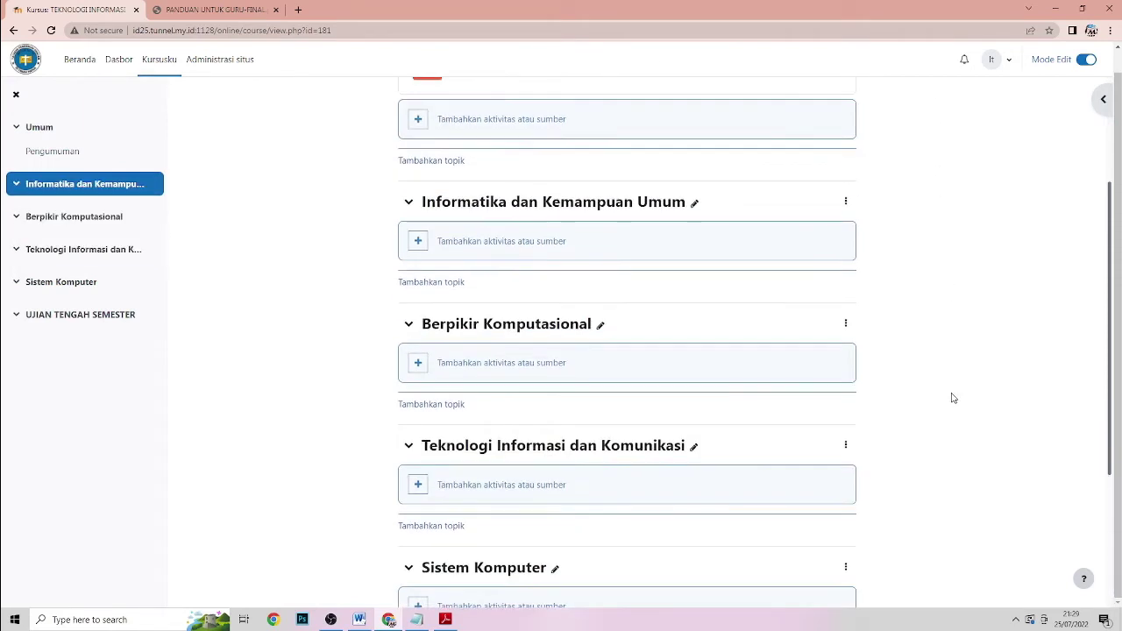
{"action": "scroll", "coordinate": [953, 396], "scroll_direction": "up", "scroll_amount": 3}
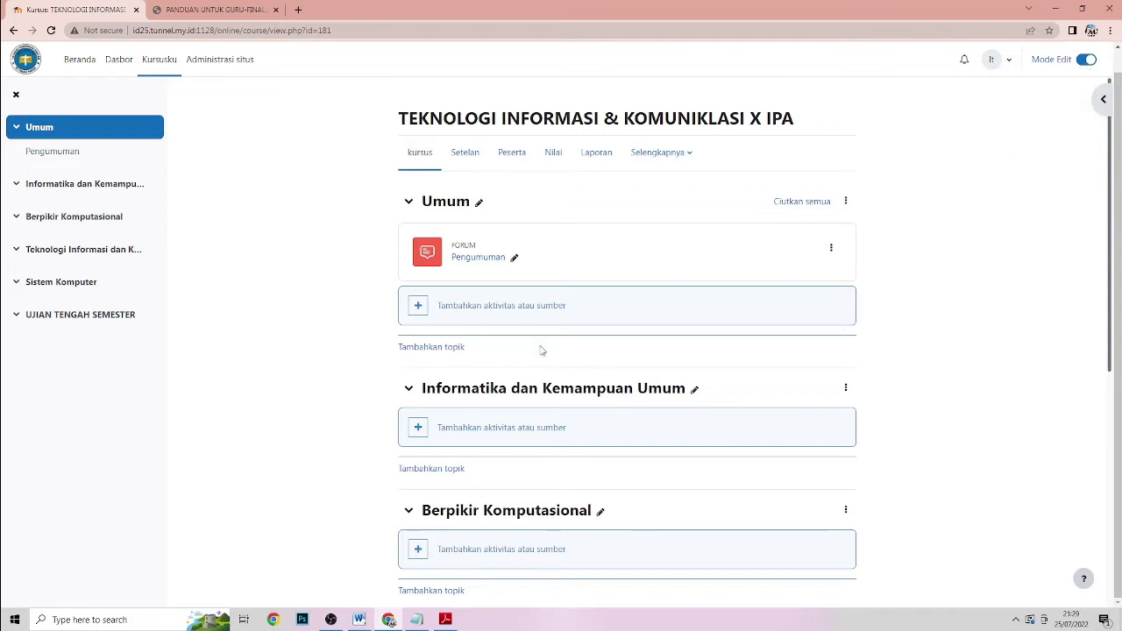
- Turn off edit mode and collapse the five topics from Informatika dan Kemampuan Umum through UJIAN TENGAH SEMESTER
{"action": "left_click", "coordinate": [1086, 60]}
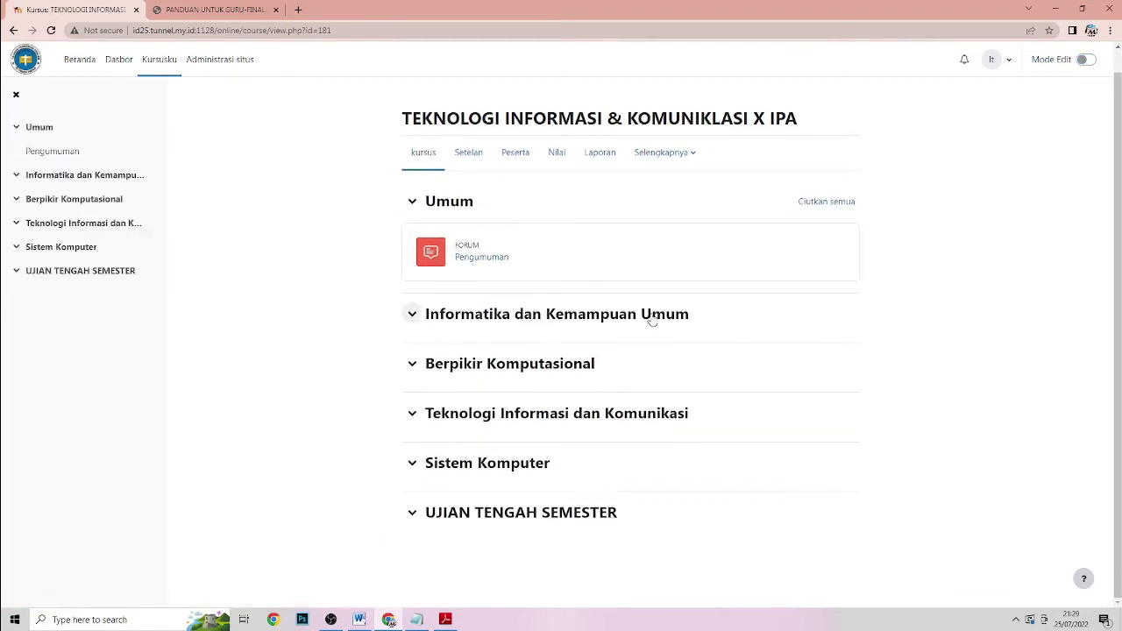
{"action": "left_click", "coordinate": [411, 316]}
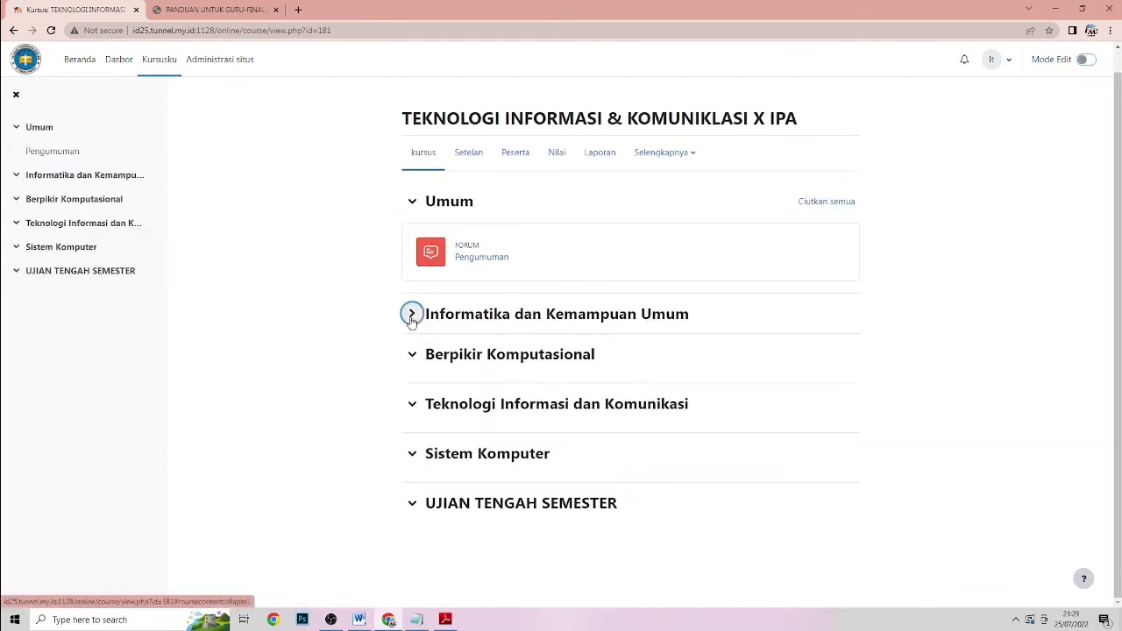
{"action": "left_click", "coordinate": [411, 354]}
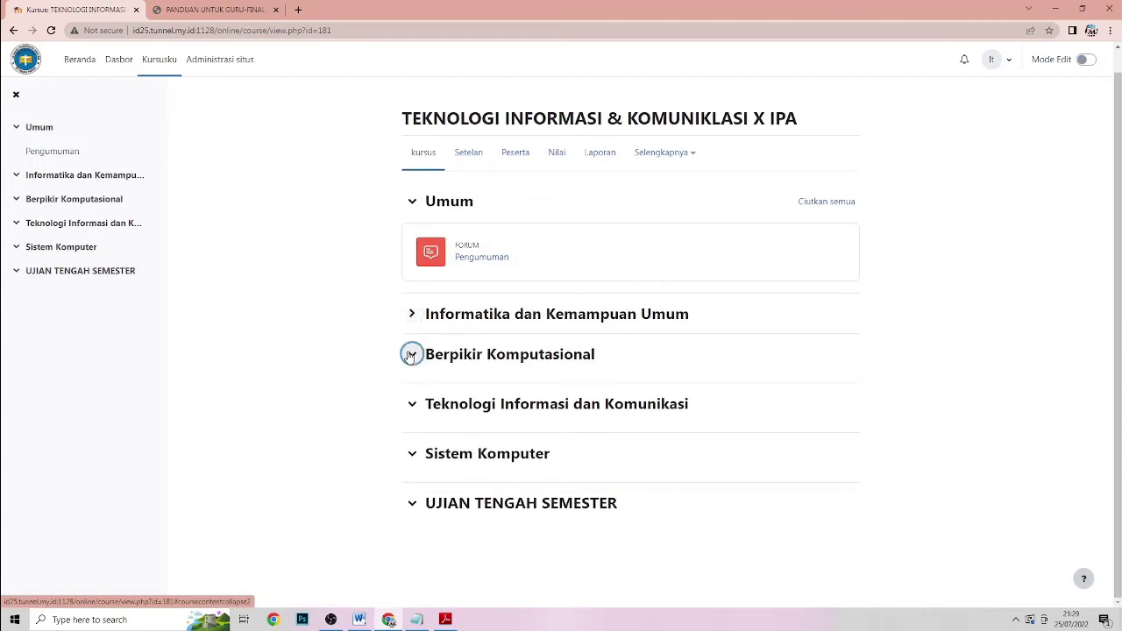
{"action": "left_click", "coordinate": [412, 394]}
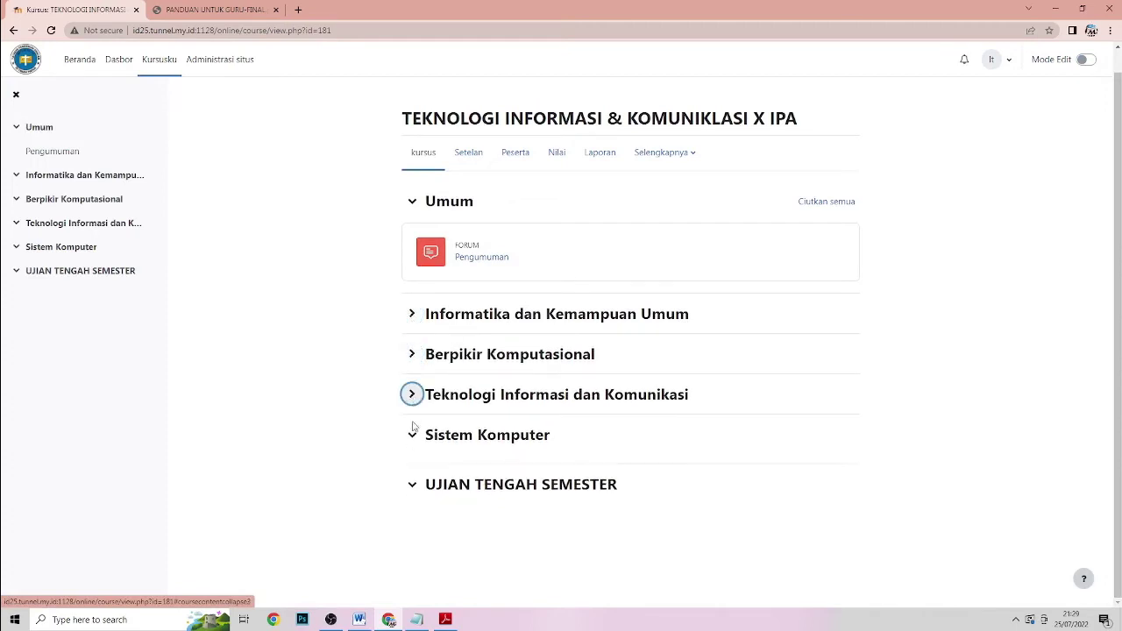
{"action": "left_click", "coordinate": [412, 433]}
{"action": "left_click", "coordinate": [412, 475]}
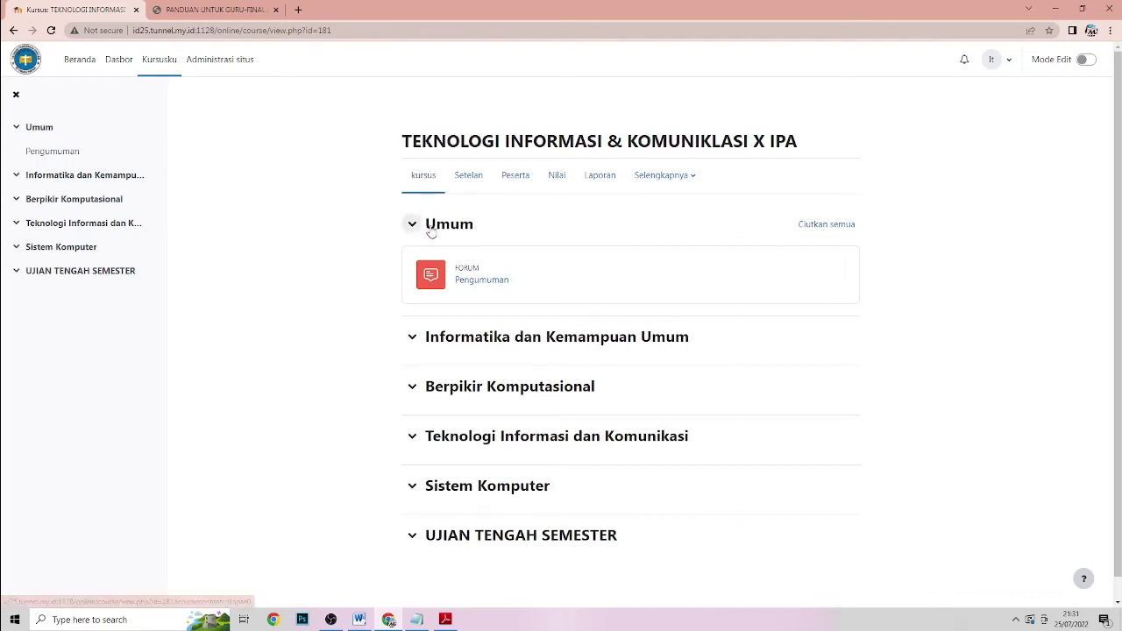
- Turn edit mode back on and rename the Umum section as "BUKU PEGANGAN"
{"action": "left_click", "coordinate": [1085, 62]}
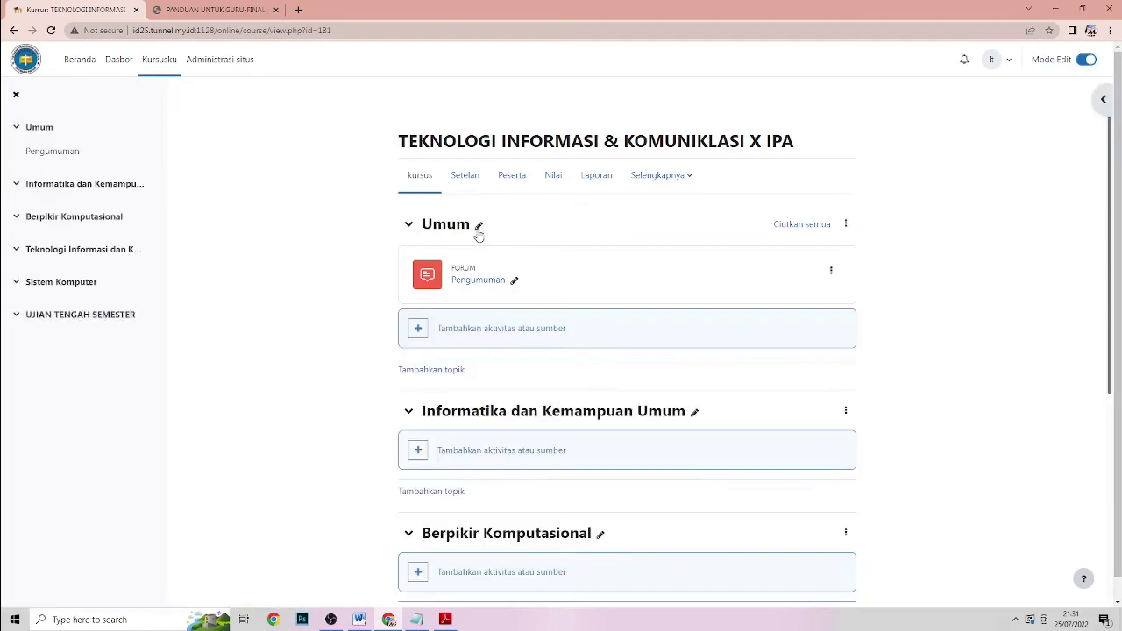
{"action": "left_click", "coordinate": [479, 226]}
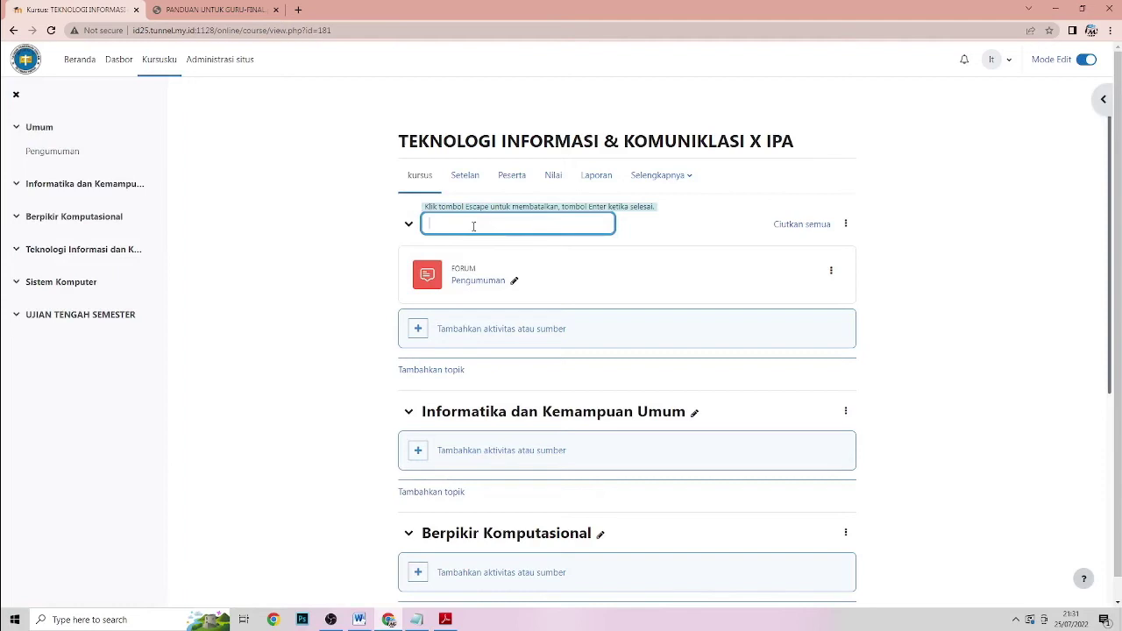
{"action": "type", "text": "BUKU"}
{"action": "type", "text": " TEKS"}
{"action": "type", "text": "PEGANGAN"}
{"action": "key", "text": "Return"}
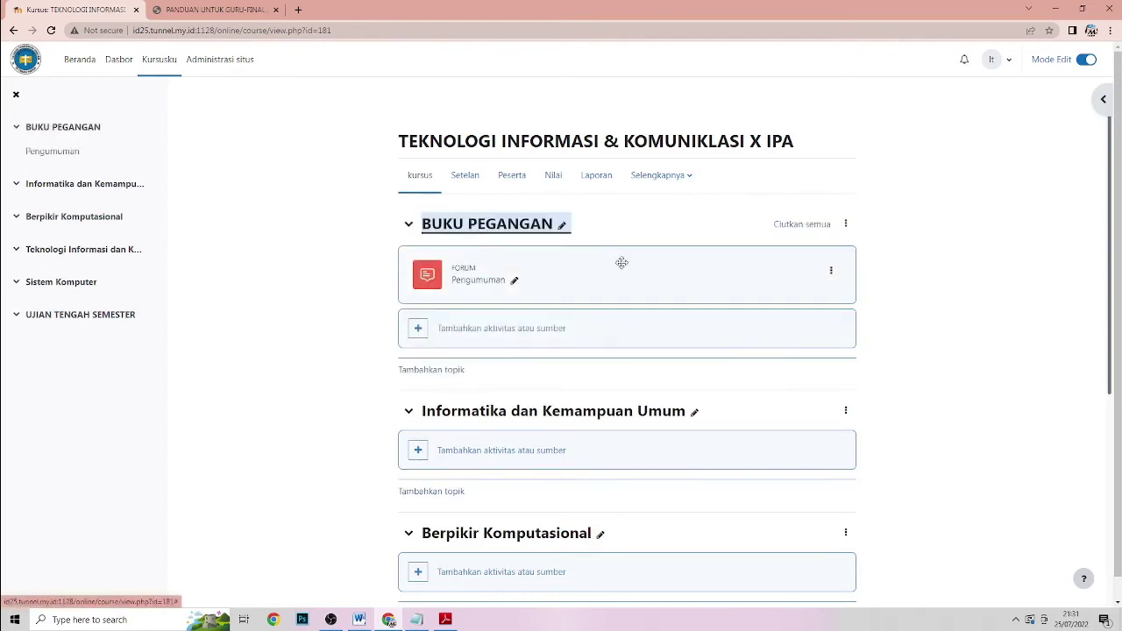
- Delete the Pengumuman forum from the BUKU PEGANGAN section
{"action": "left_click", "coordinate": [833, 272]}
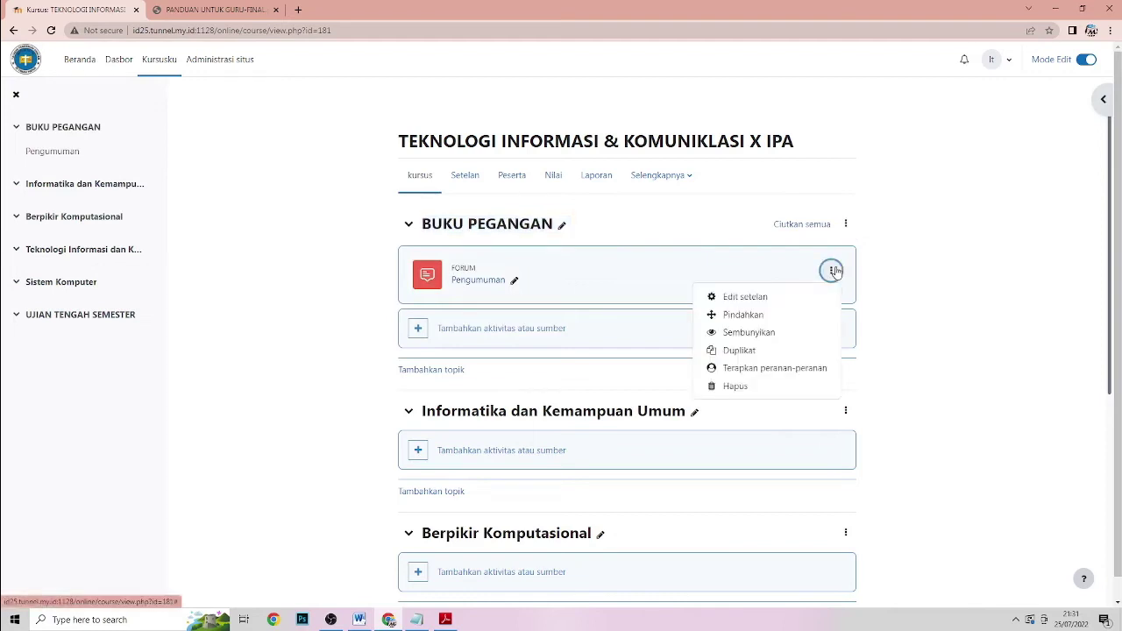
{"action": "left_click", "coordinate": [742, 391]}
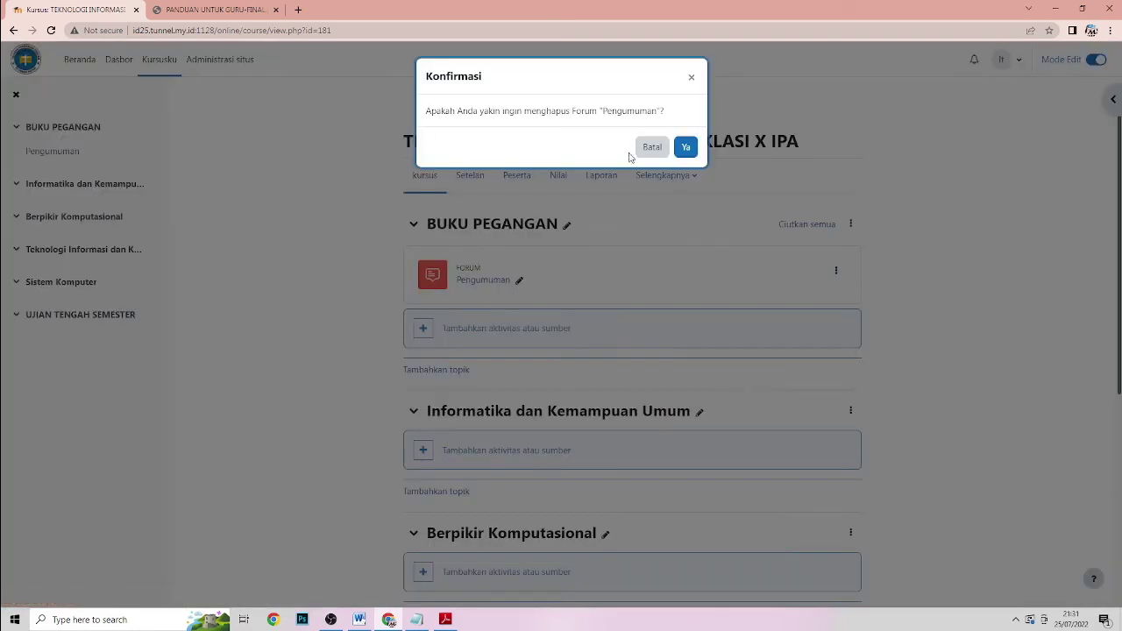
{"action": "left_click", "coordinate": [684, 148]}
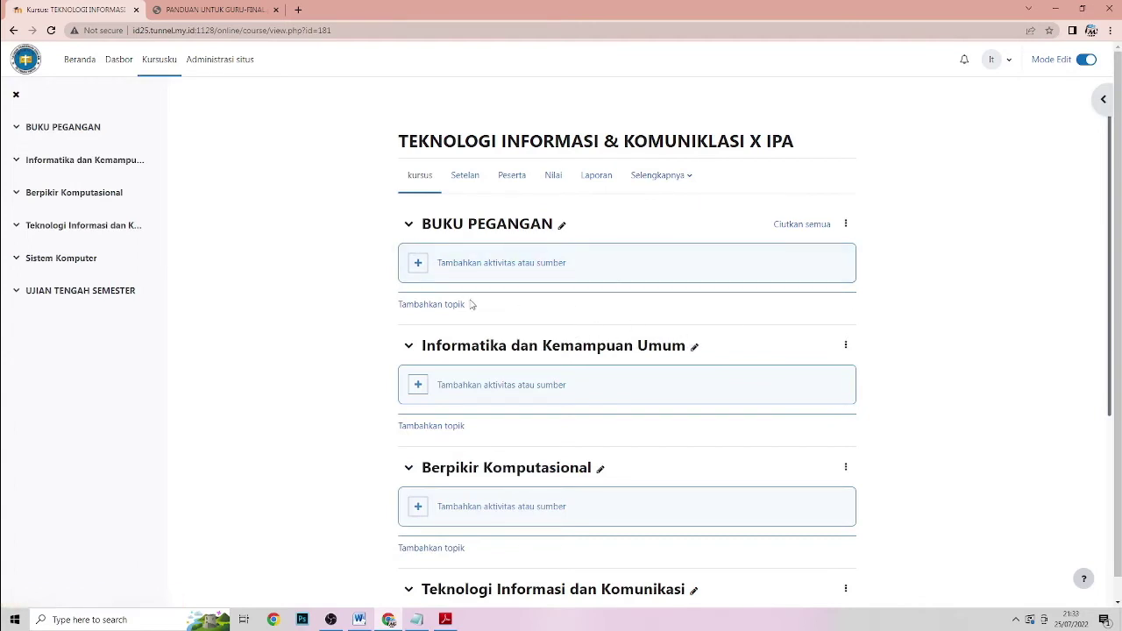
- Add a new Berkas resource to the BUKU PEGANGAN section and name it "BUKU TIK KELAS X"
{"action": "left_click", "coordinate": [417, 266]}
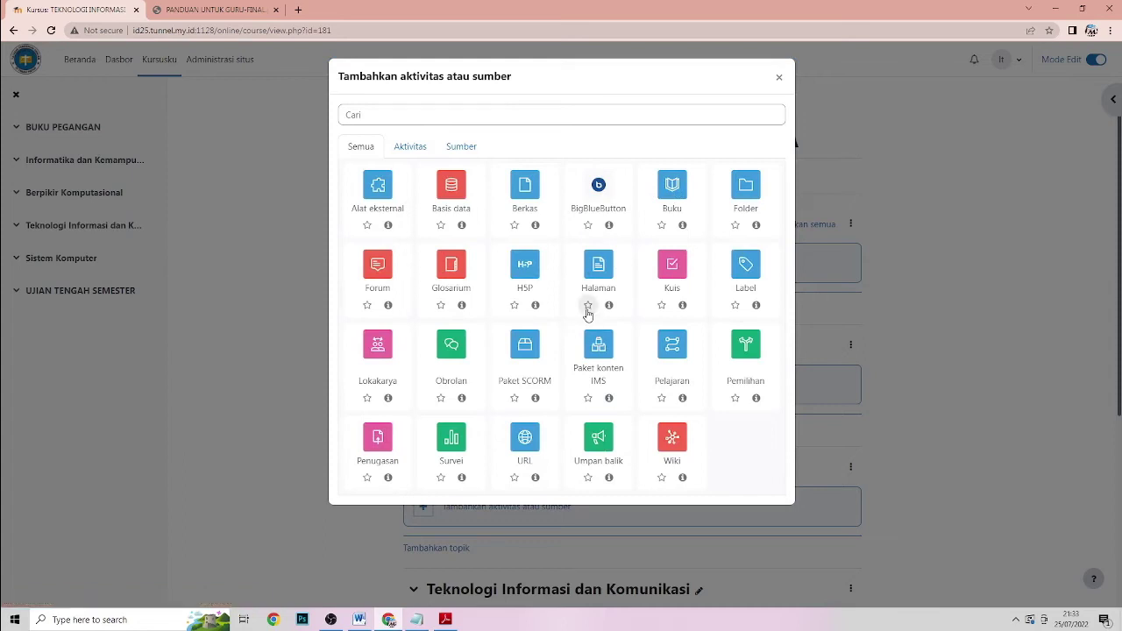
{"action": "left_click", "coordinate": [525, 187]}
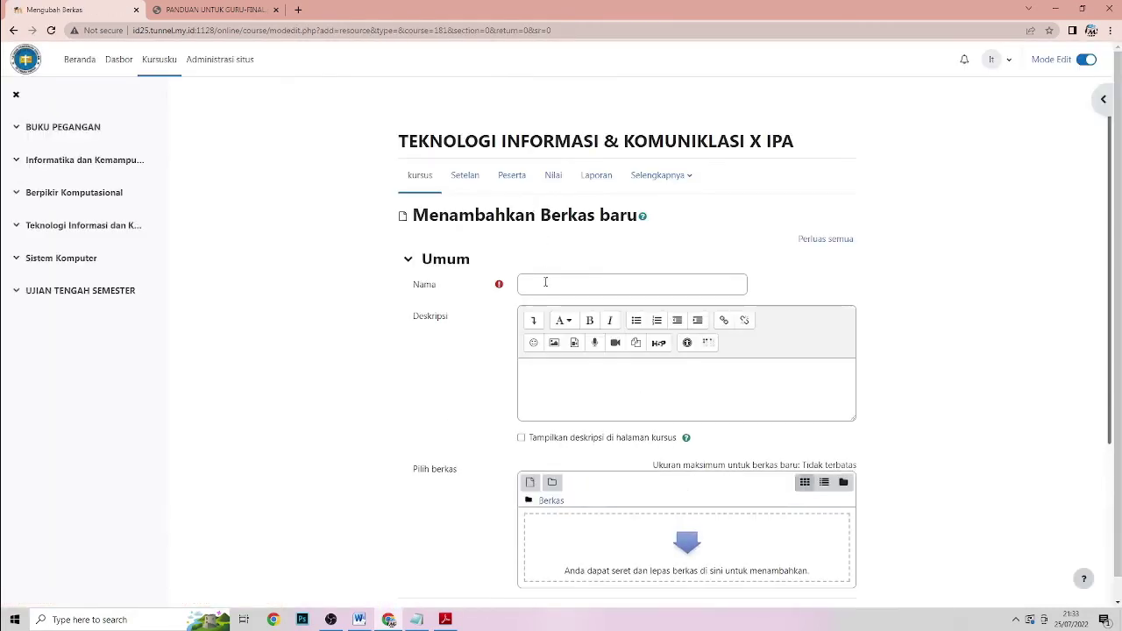
{"action": "left_click", "coordinate": [546, 282]}
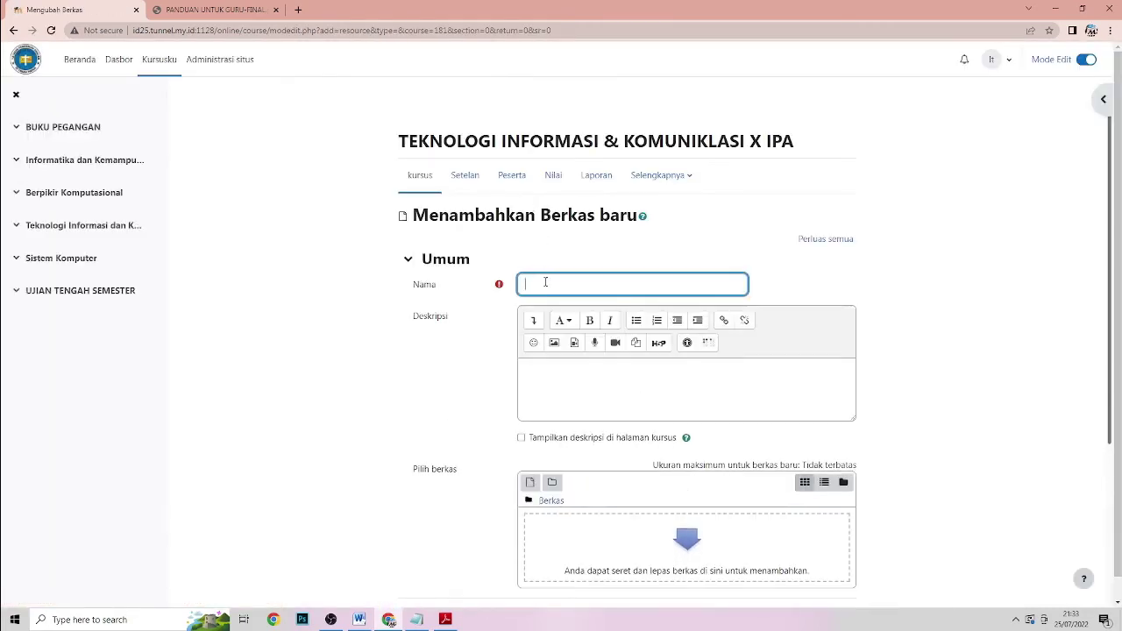
{"action": "type", "text": "BUNU TIK KELAS"}
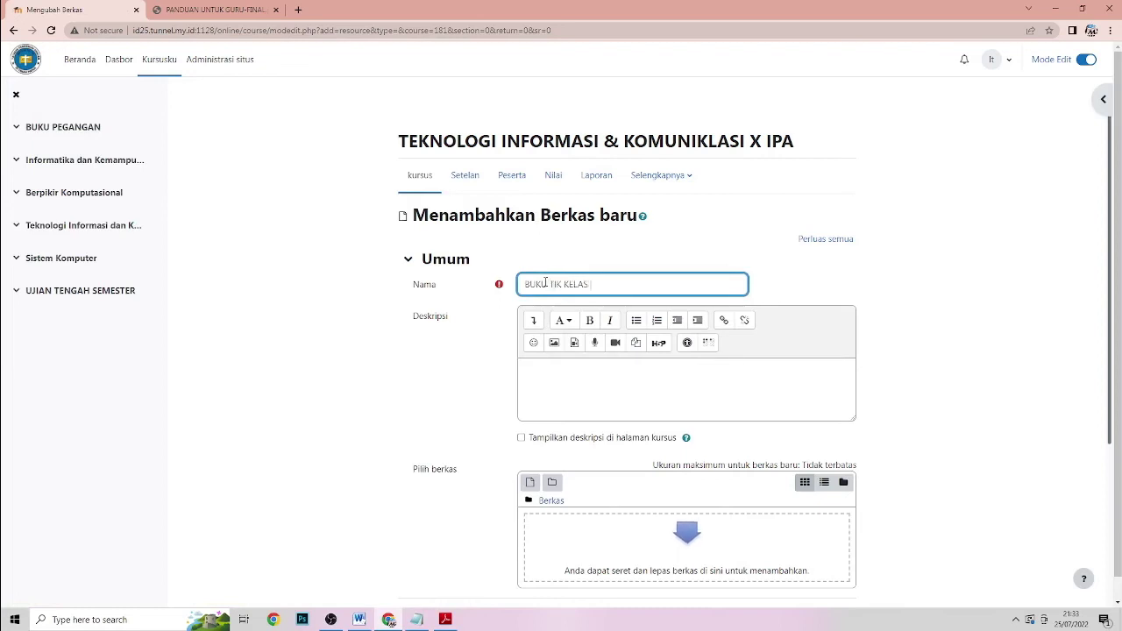
{"action": "type", "text": " X"}
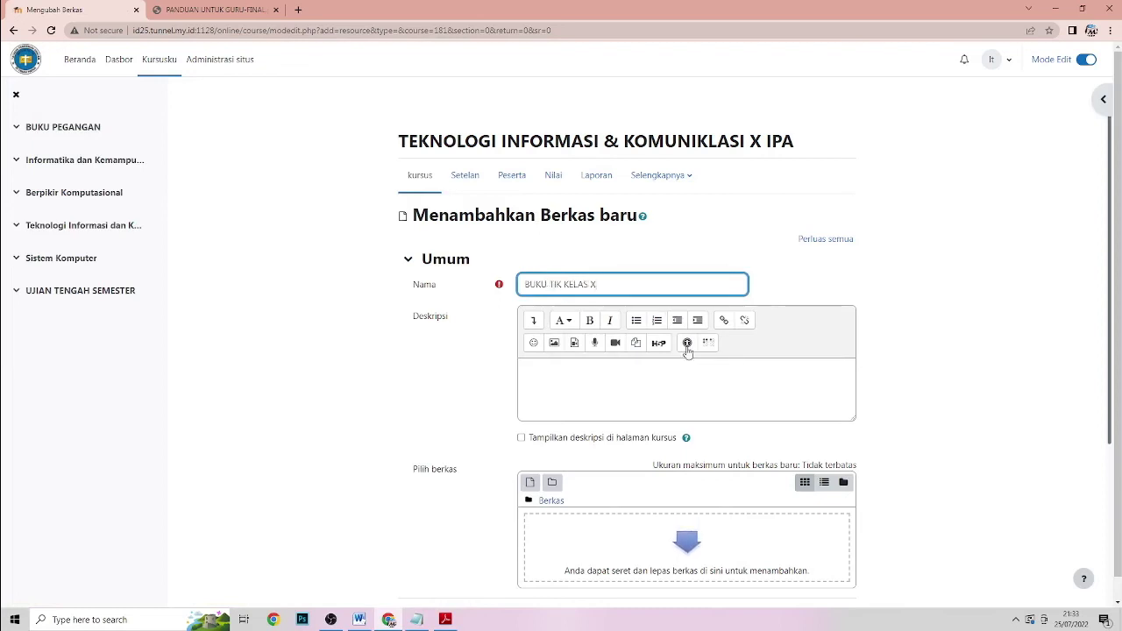
- Enter the description "SILAHKAN DOWNLOAD DAN PELAJARI BUKU INI" and set it to display on the course page
{"action": "left_click", "coordinate": [551, 372]}
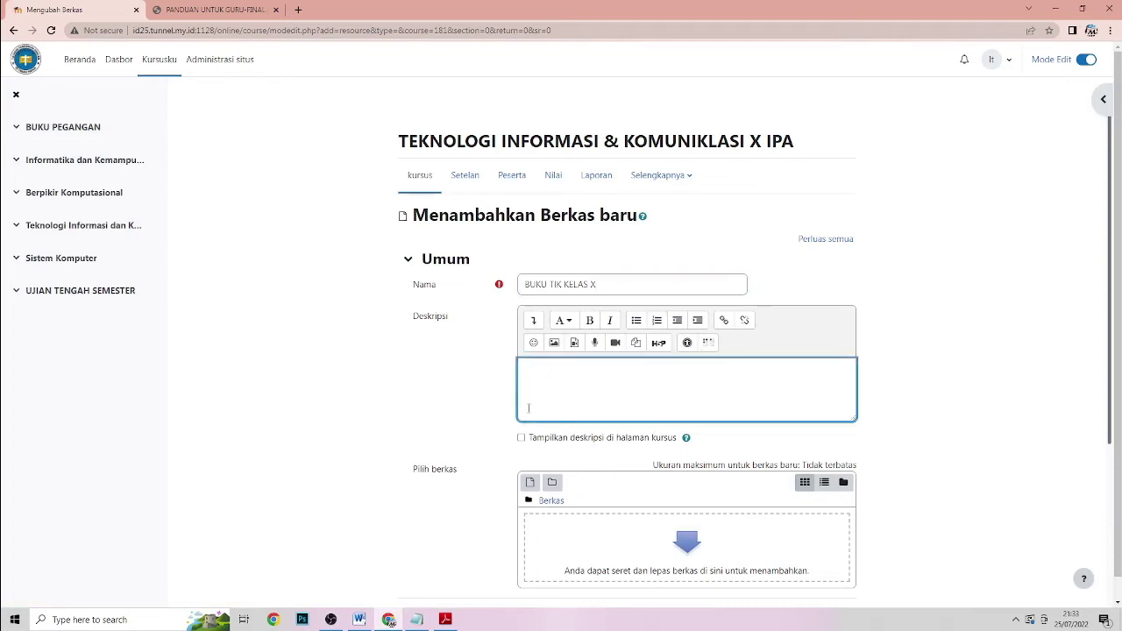
{"action": "left_click", "coordinate": [521, 437]}
{"action": "left_click", "coordinate": [549, 376]}
{"action": "type", "text": "SILAHKANADOWNLOAD DAN"}
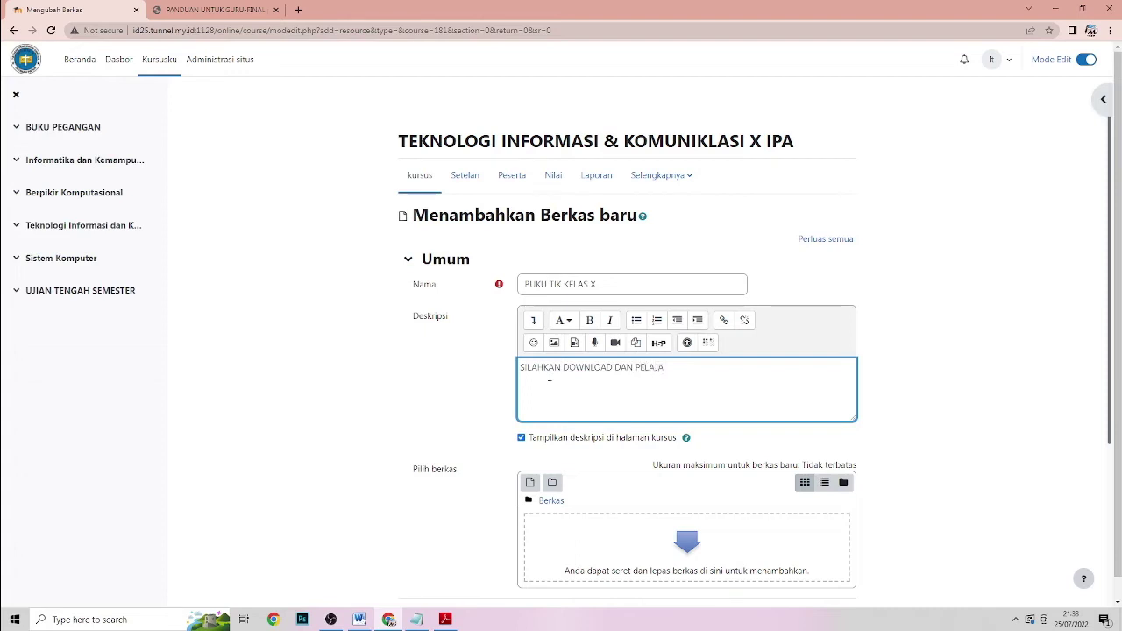
{"action": "type", "text": "PELAJARI BUKU INI"}
- Upload INFORMATIKA-BS-KLS X.pdf from the "buku sekolah sma" folder in Downloads as the resource's file
{"action": "scroll", "coordinate": [513, 403], "scroll_direction": "down", "scroll_amount": 1}
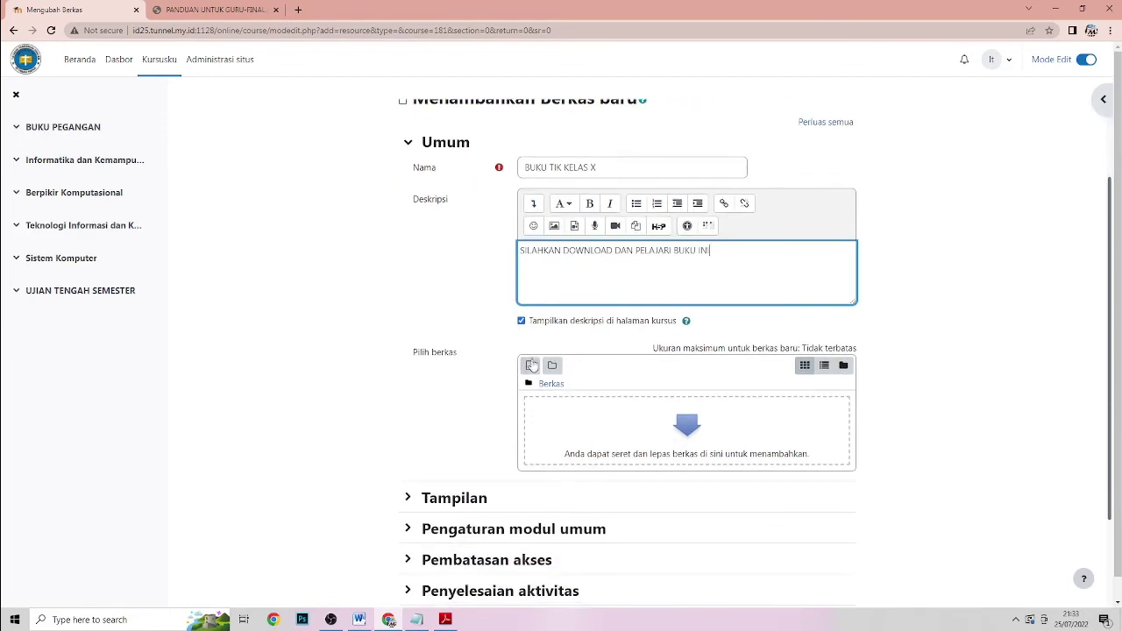
{"action": "left_click", "coordinate": [531, 366]}
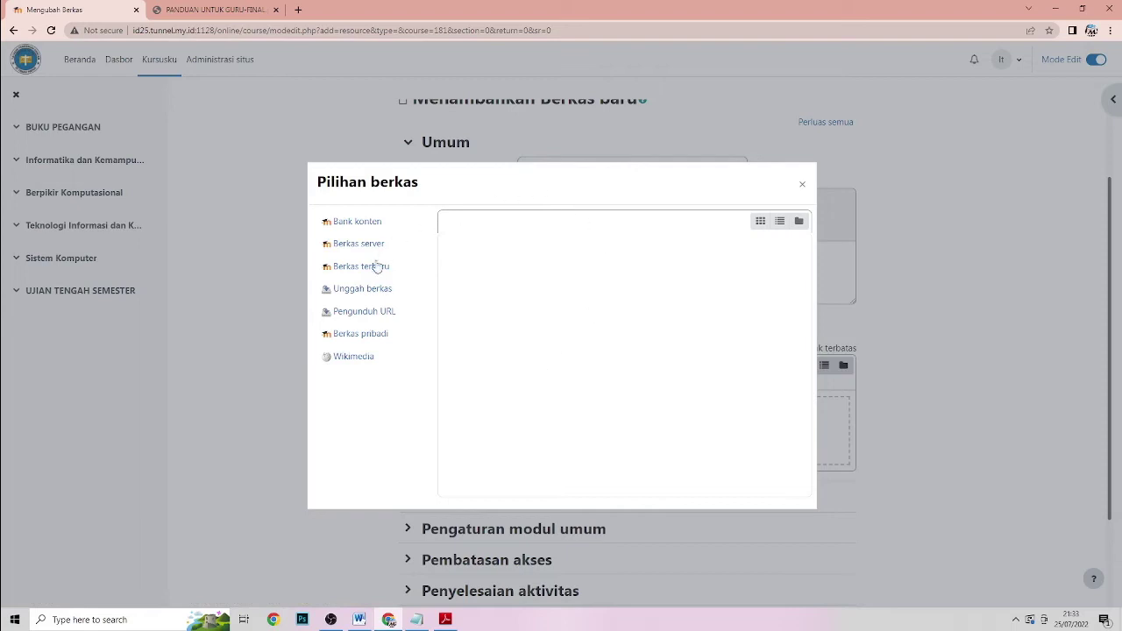
{"action": "left_click", "coordinate": [375, 292]}
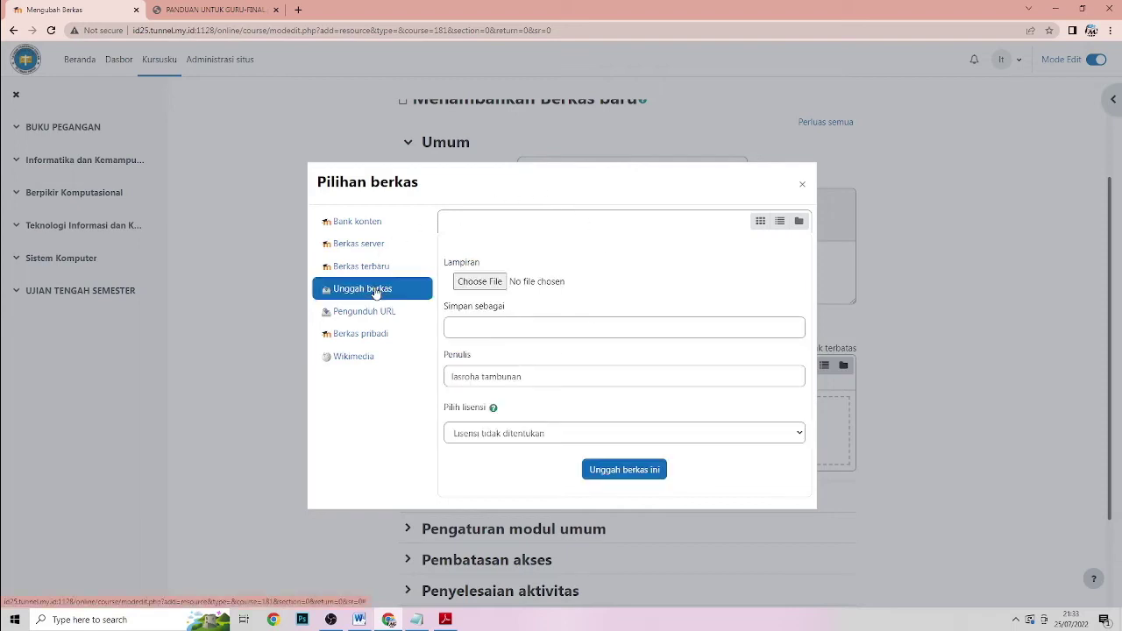
{"action": "left_click", "coordinate": [496, 282]}
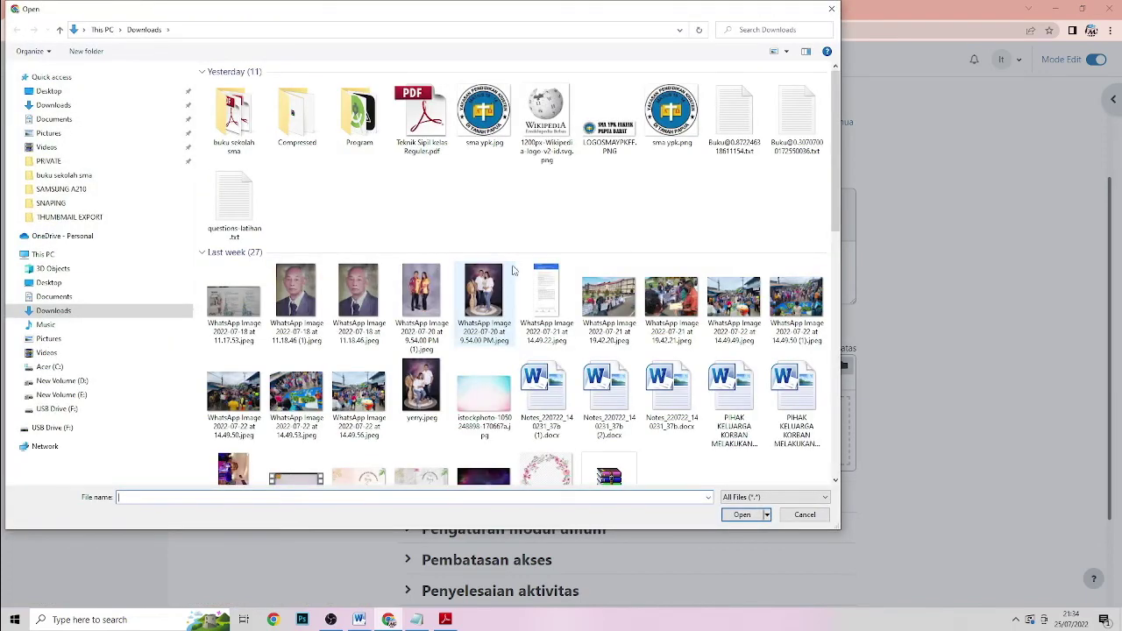
{"action": "double_click", "coordinate": [230, 127]}
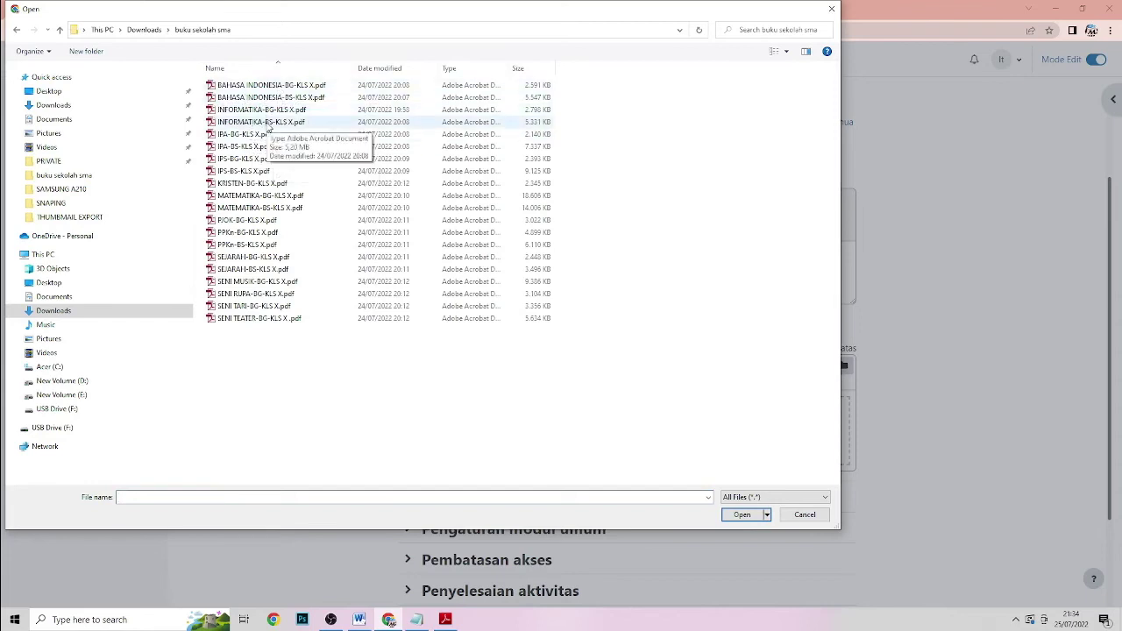
{"action": "left_click", "coordinate": [267, 126]}
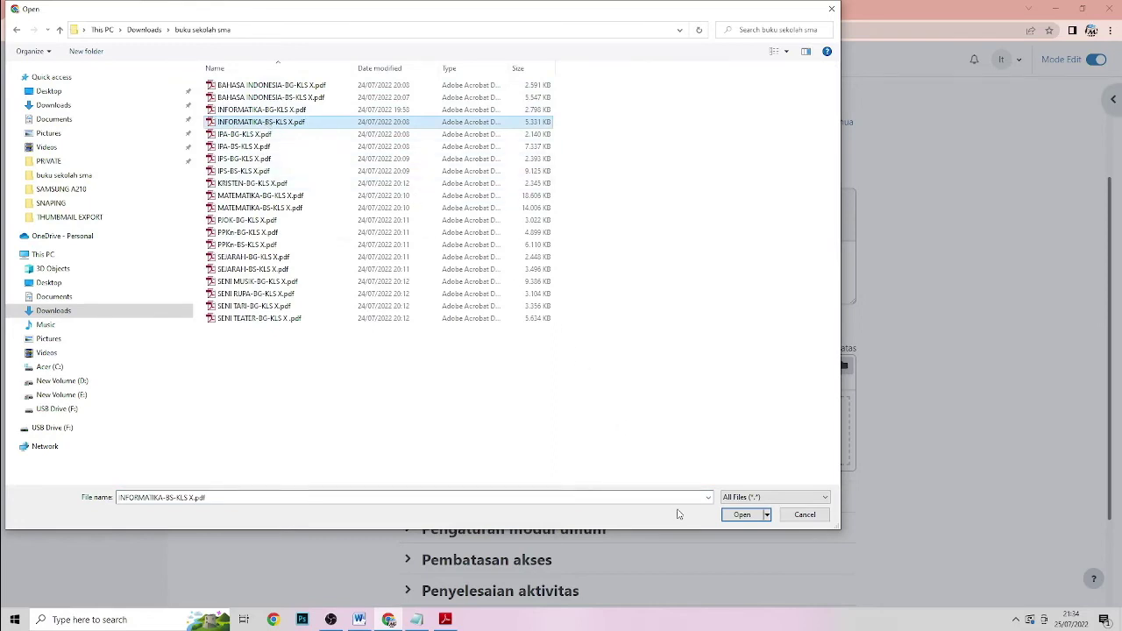
{"action": "left_click", "coordinate": [735, 514]}
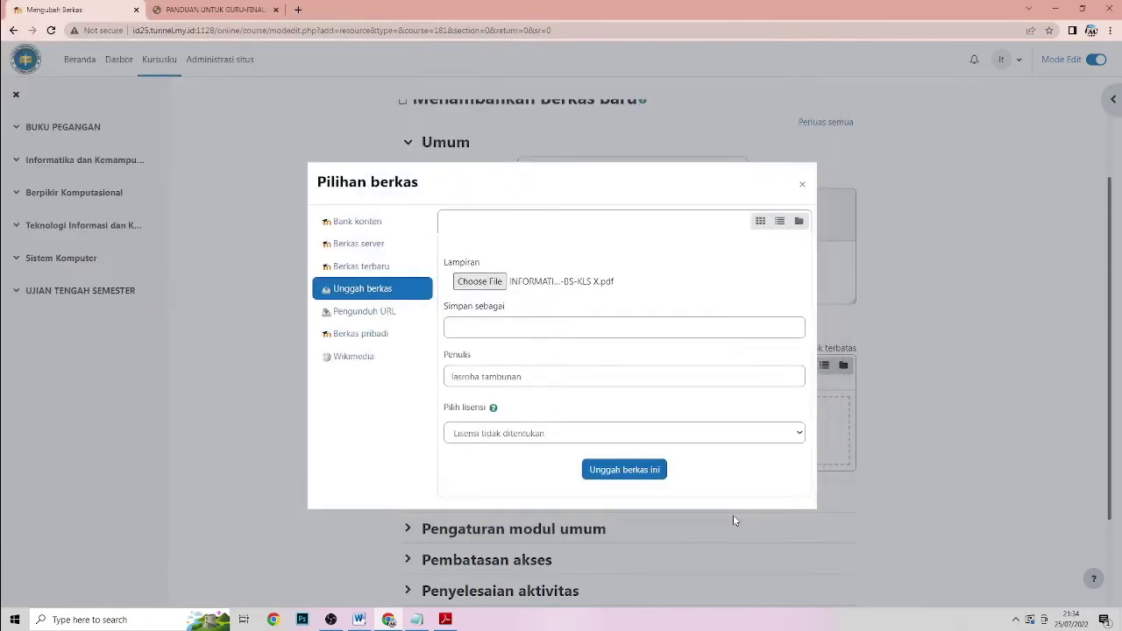
{"action": "left_click", "coordinate": [641, 469]}
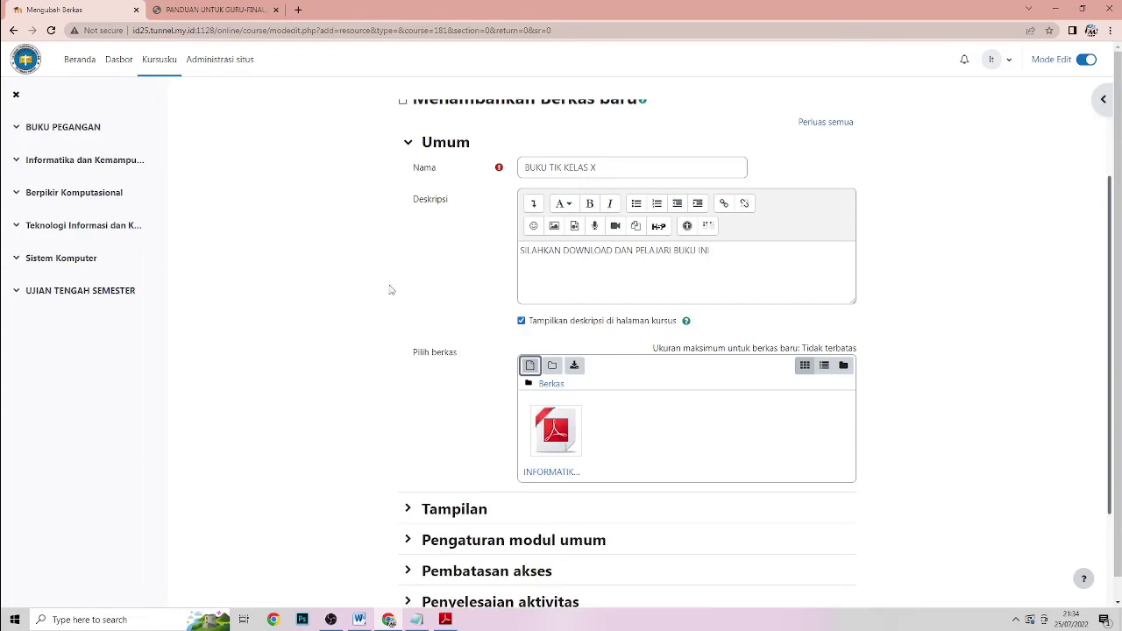
- Save the BUKU TIK KELAS X resource and display it
{"action": "scroll", "coordinate": [629, 345], "scroll_direction": "down", "scroll_amount": 1}
{"action": "scroll", "coordinate": [629, 346], "scroll_direction": "down", "scroll_amount": 2}
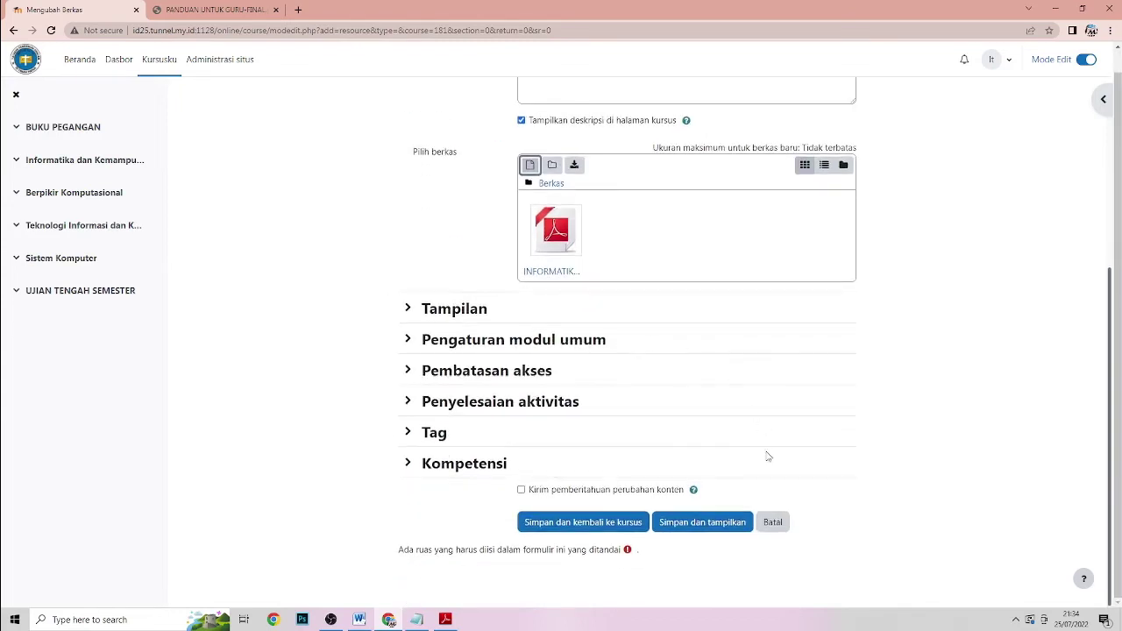
{"action": "left_click", "coordinate": [707, 524]}
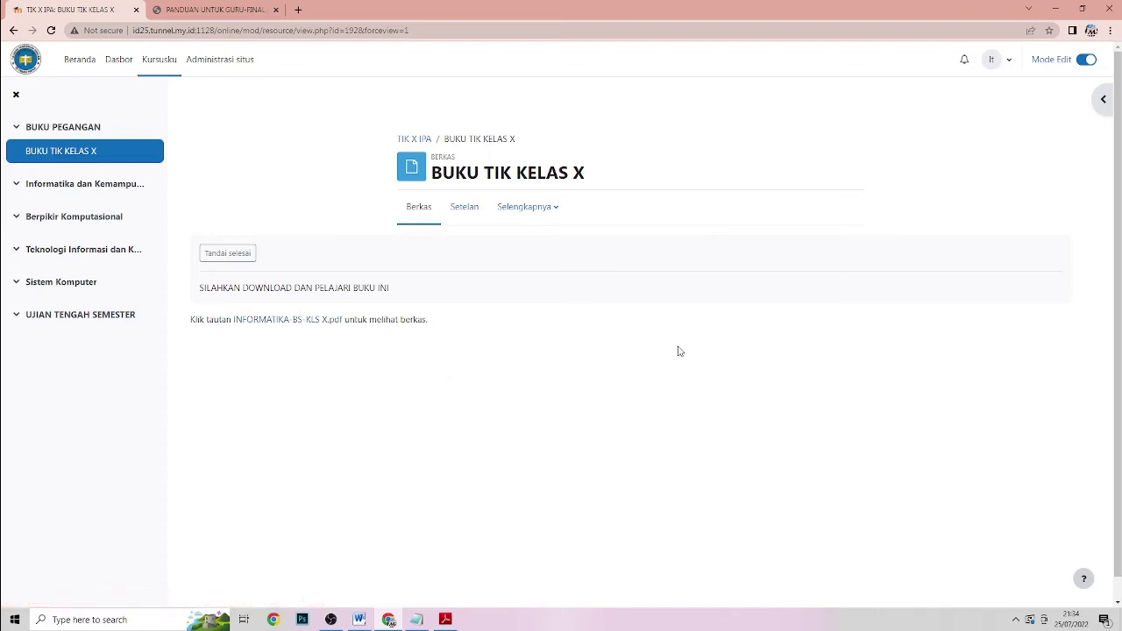
- Hide the course index and return to the TEKNOLOGI INFORMASI & KOMUNIKLASI X IPA course page through Kursusku
{"action": "left_click", "coordinate": [15, 94]}
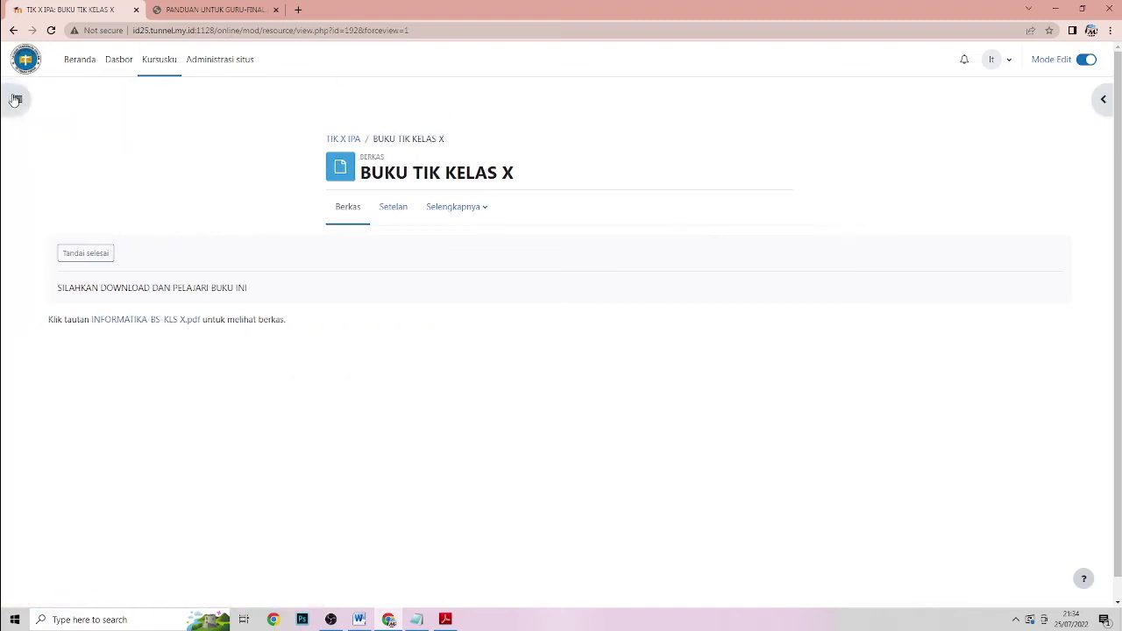
{"action": "left_click", "coordinate": [161, 61]}
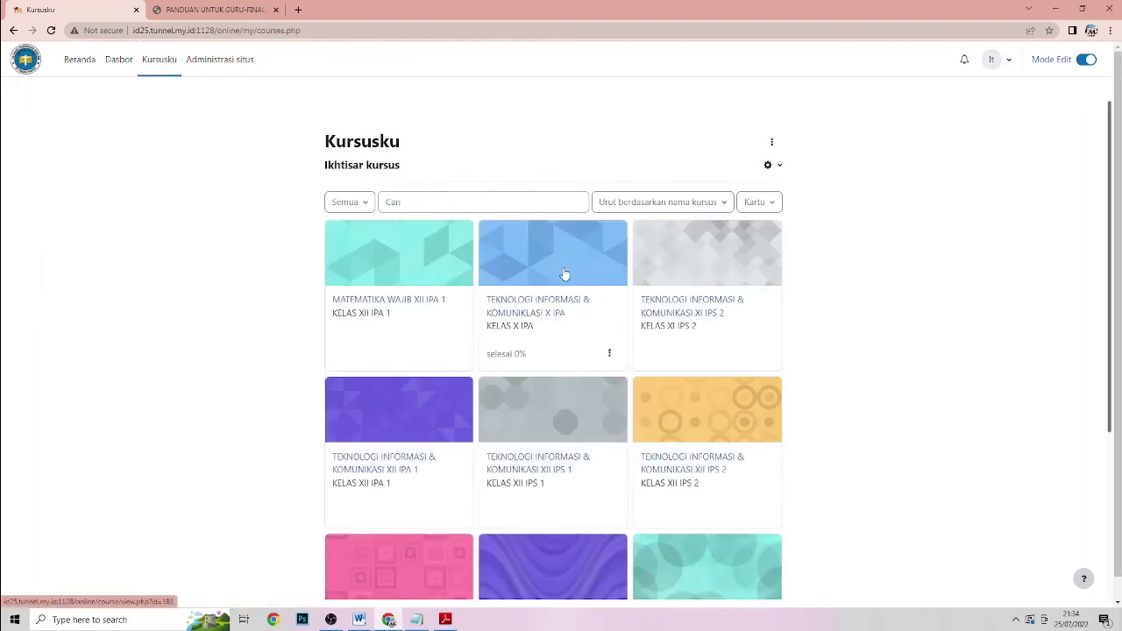
{"action": "left_click", "coordinate": [566, 275]}
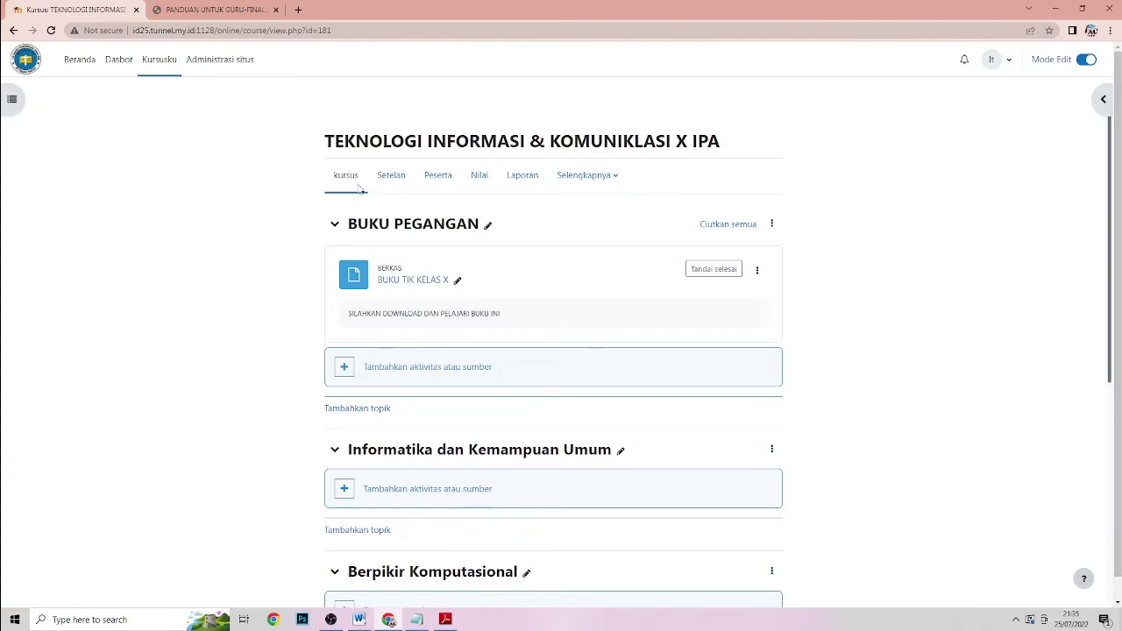
- Open YouTube in a new browser tab and pause the video that starts playing
{"action": "left_click", "coordinate": [299, 9]}
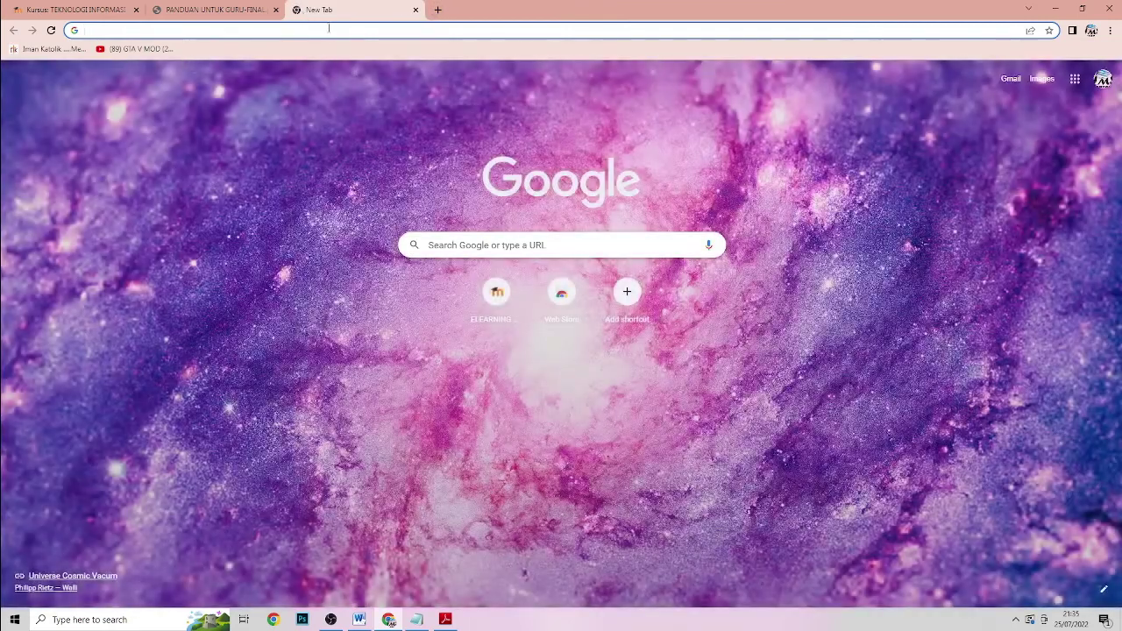
{"action": "left_click", "coordinate": [215, 9]}
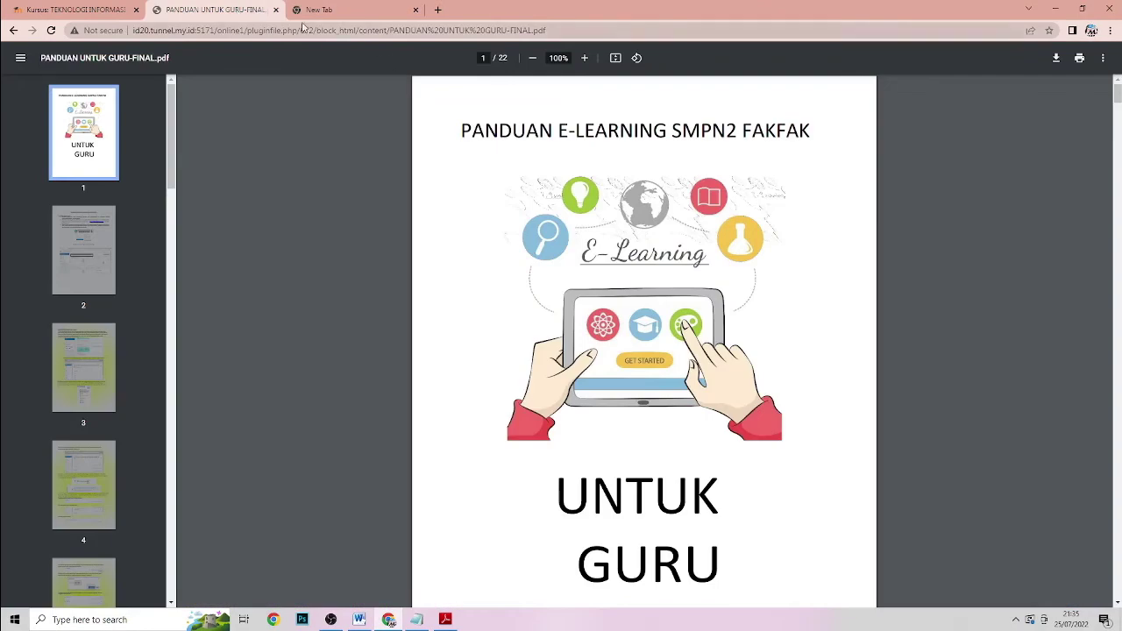
{"action": "left_click", "coordinate": [55, 9]}
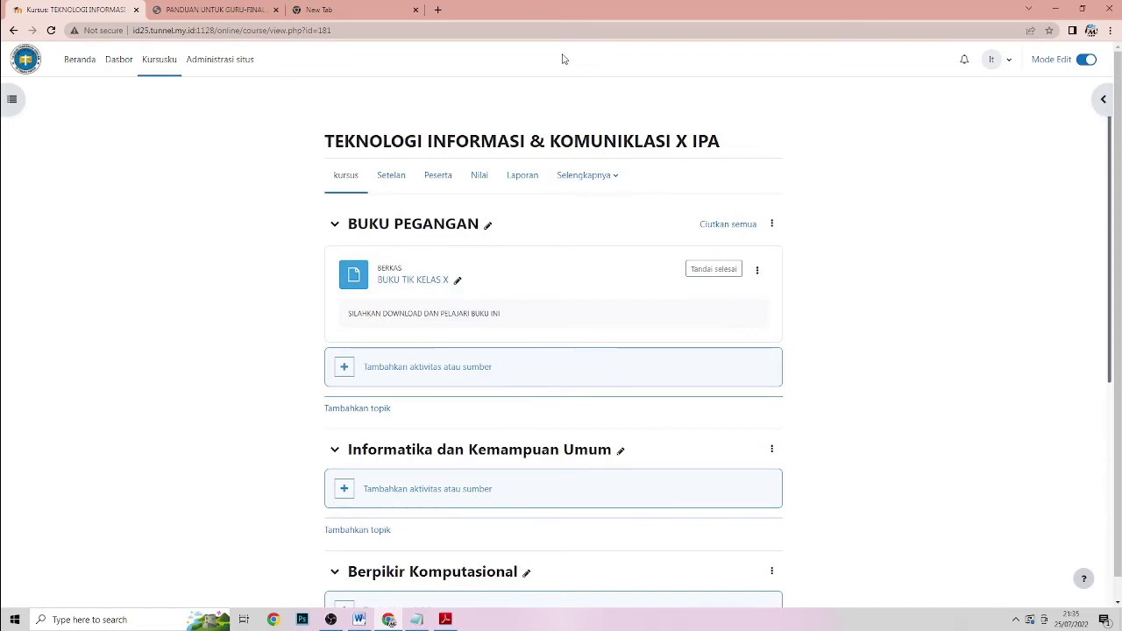
{"action": "left_click", "coordinate": [384, 13]}
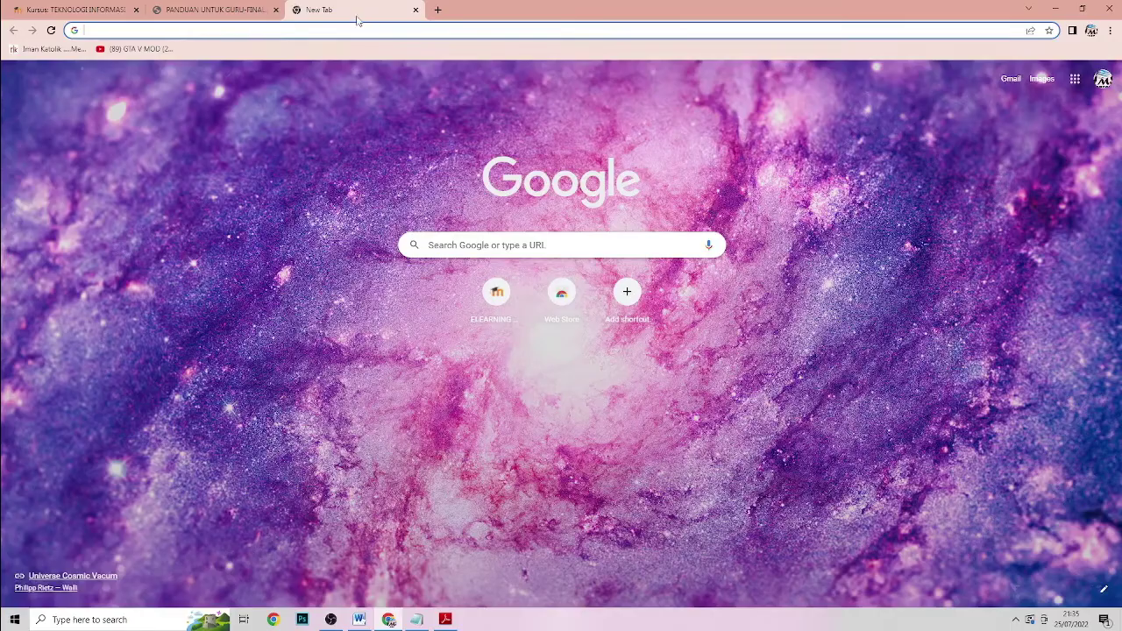
{"action": "left_click", "coordinate": [348, 25]}
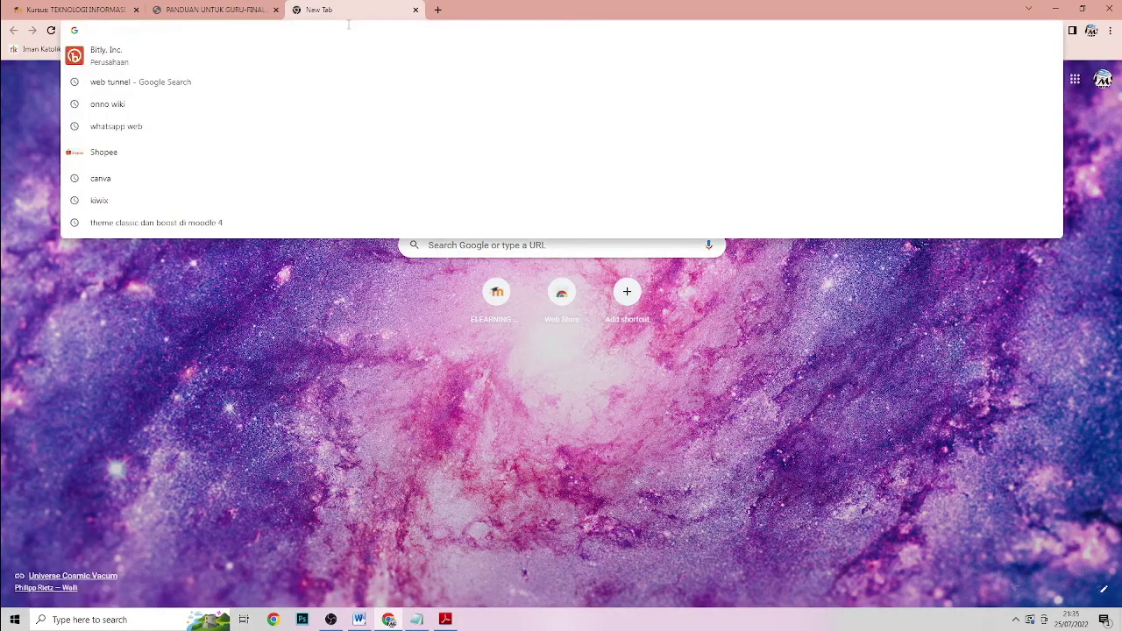
{"action": "type", "text": "YOUTUBE"}
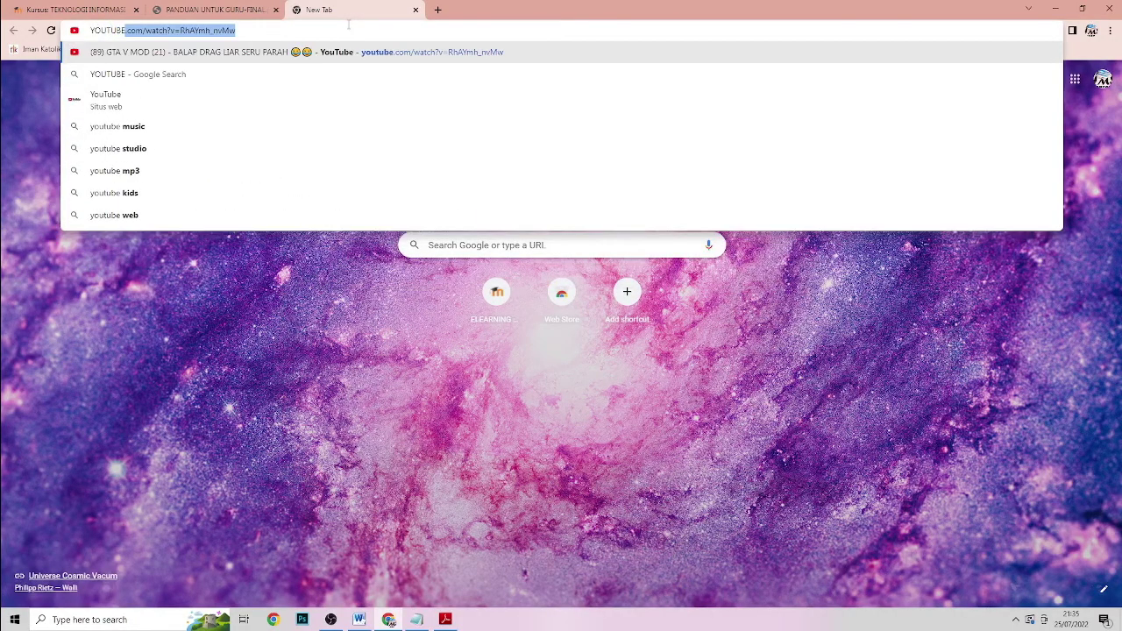
{"action": "key", "text": "Return"}
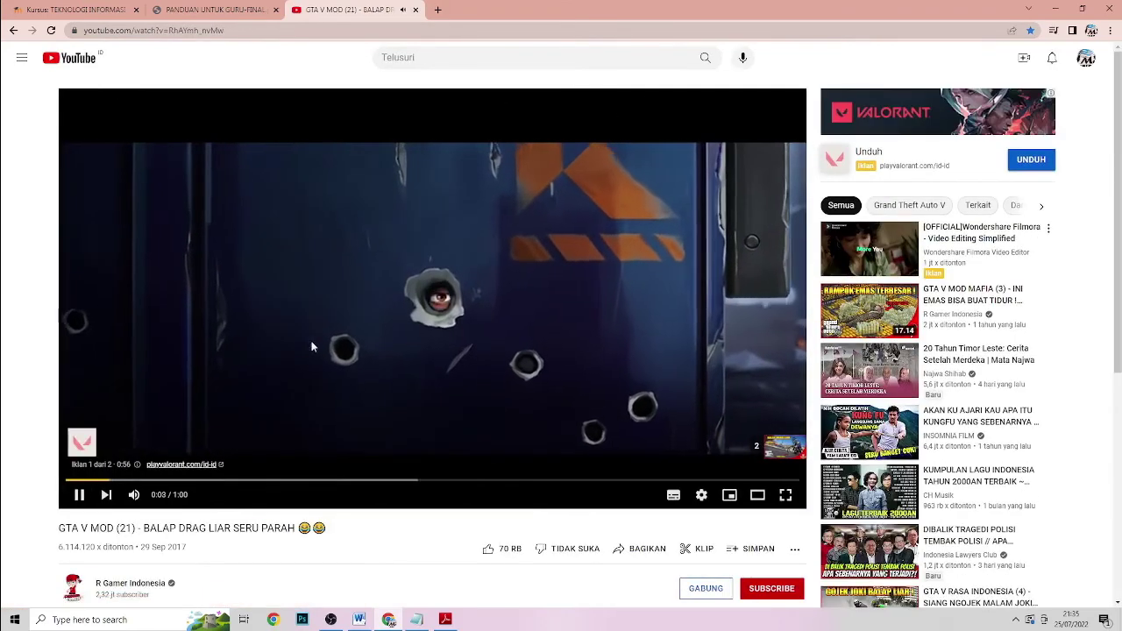
{"action": "left_click", "coordinate": [80, 495]}
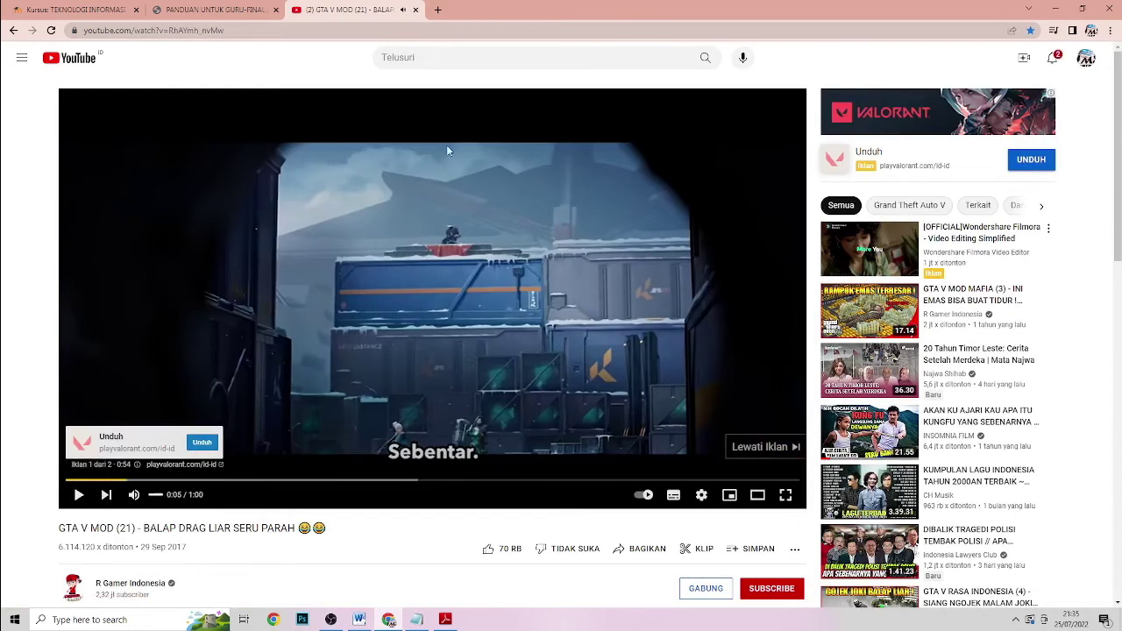
- Search YouTube for "sejarah komputer", open the video "Sejarah Komputer dan perkembangannya." and pause it
{"action": "left_click", "coordinate": [429, 57]}
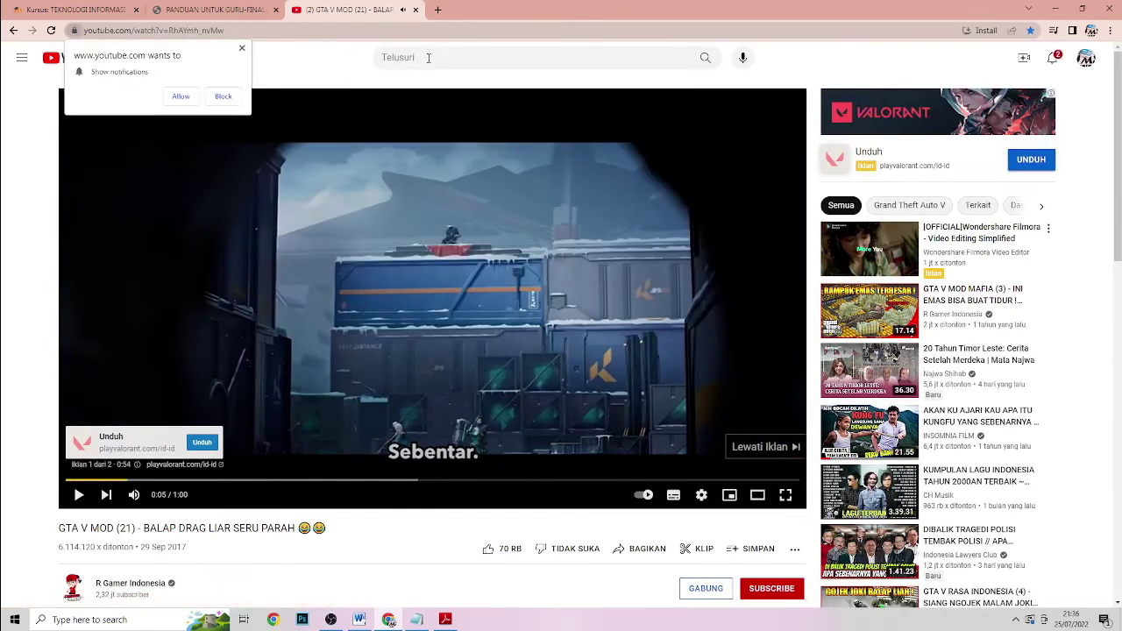
{"action": "left_click", "coordinate": [429, 57]}
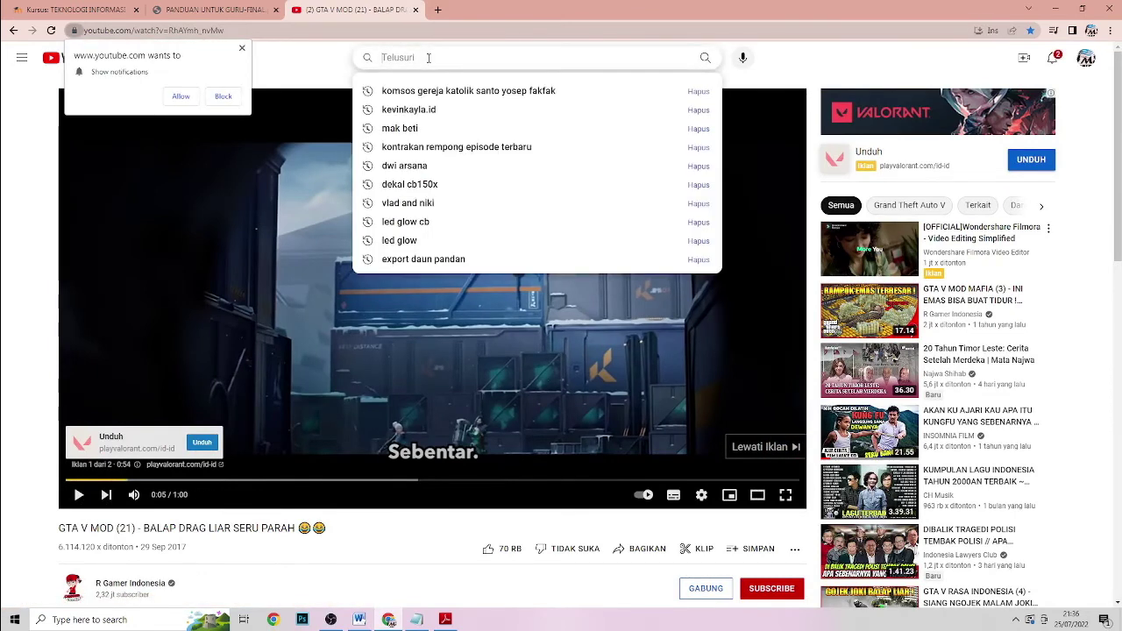
{"action": "type", "text": "SEJARAH KOMPU"}
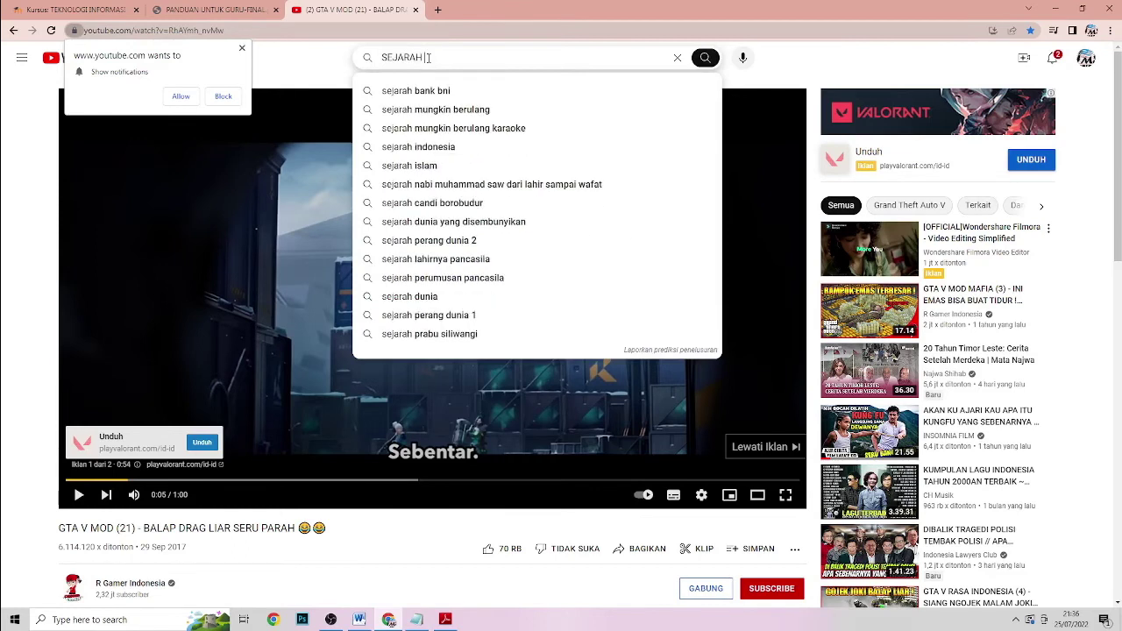
{"action": "type", "text": "TER"}
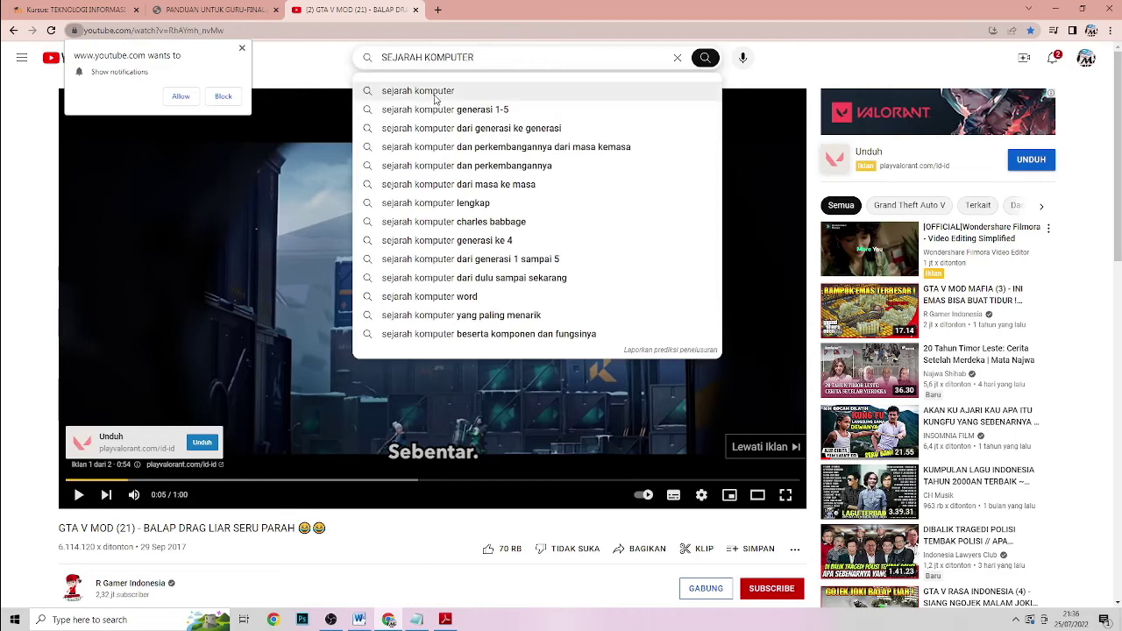
{"action": "left_click", "coordinate": [438, 91]}
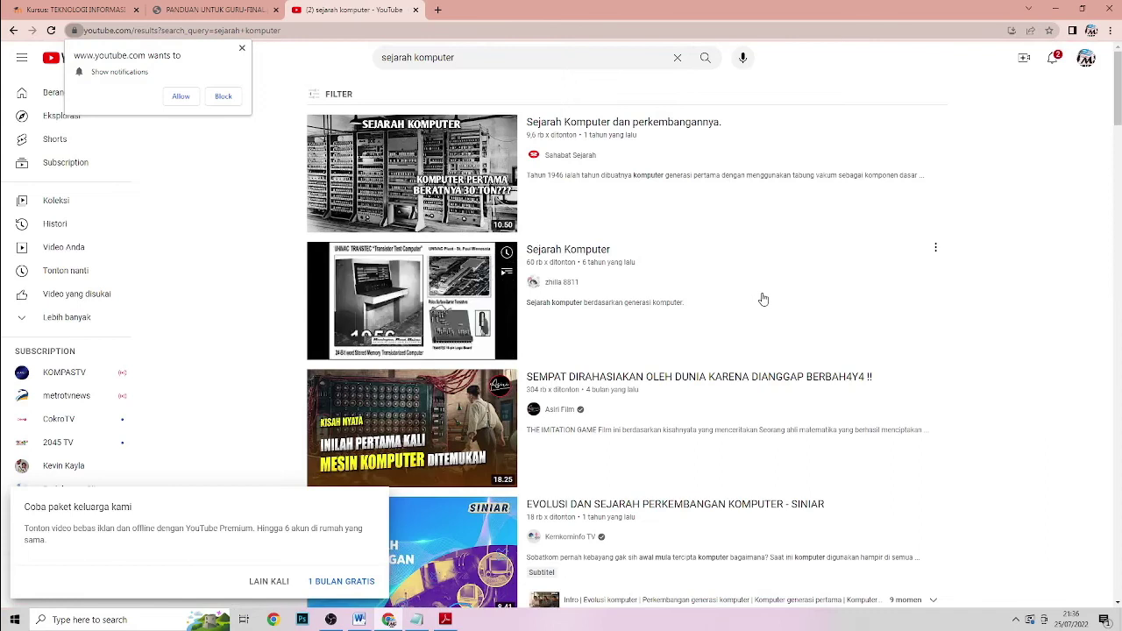
{"action": "left_click", "coordinate": [631, 123]}
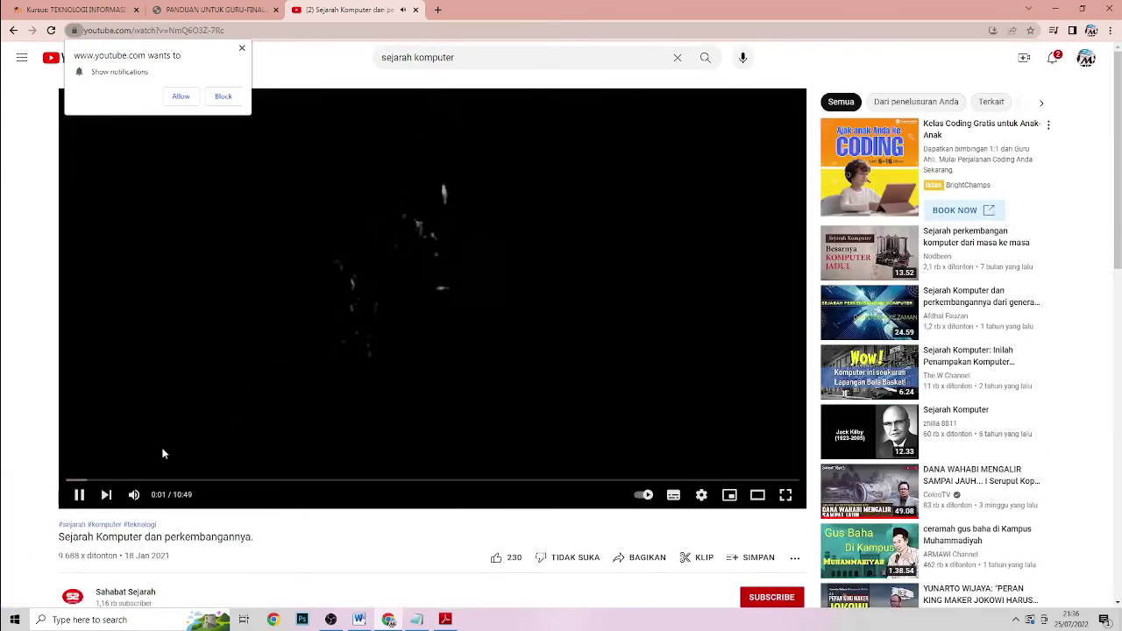
{"action": "left_click", "coordinate": [79, 496]}
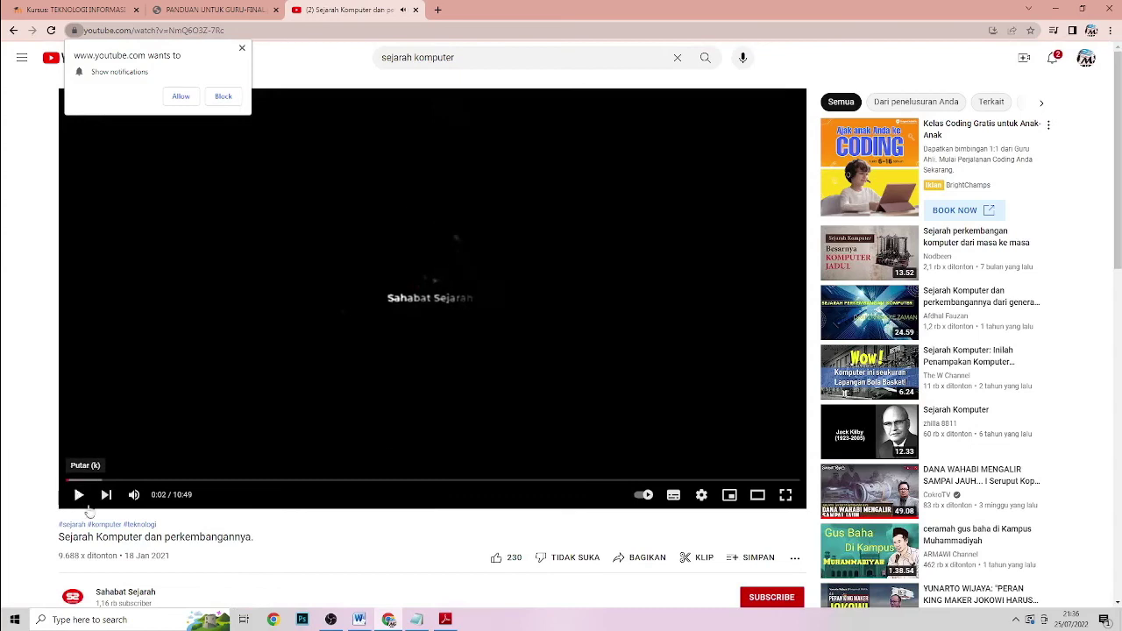
- Block YouTube's notification request and copy the share link of the "Sejarah Komputer dan perkembangannya." video
{"action": "left_click", "coordinate": [289, 29]}
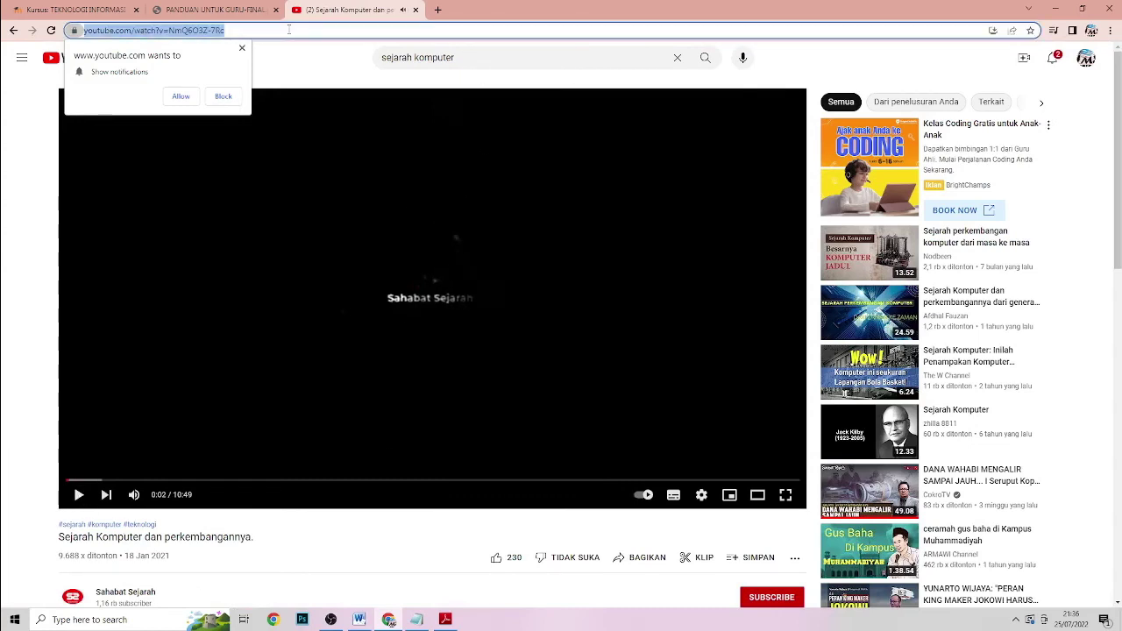
{"action": "left_click", "coordinate": [222, 96]}
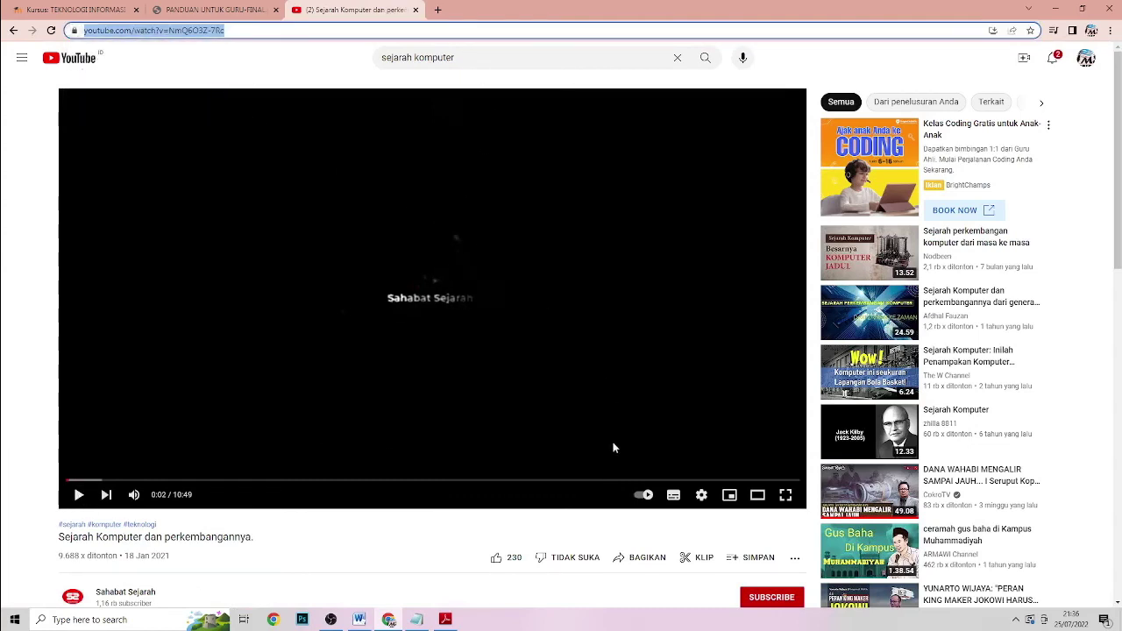
{"action": "left_click", "coordinate": [643, 561]}
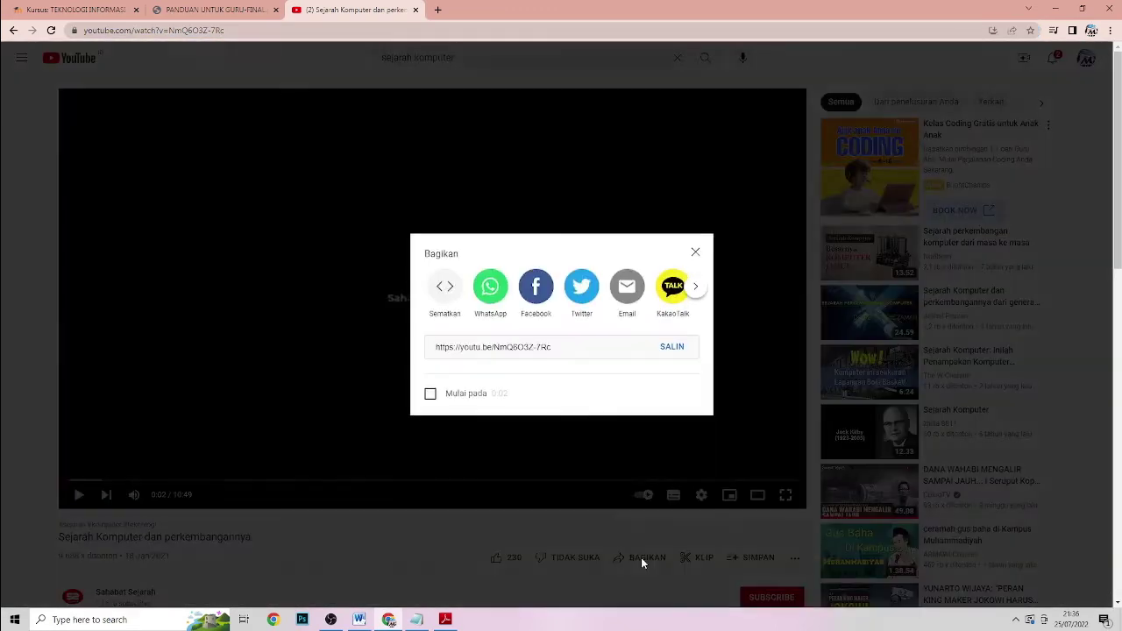
{"action": "left_click", "coordinate": [681, 349]}
{"action": "key", "text": "ctrl+c"}
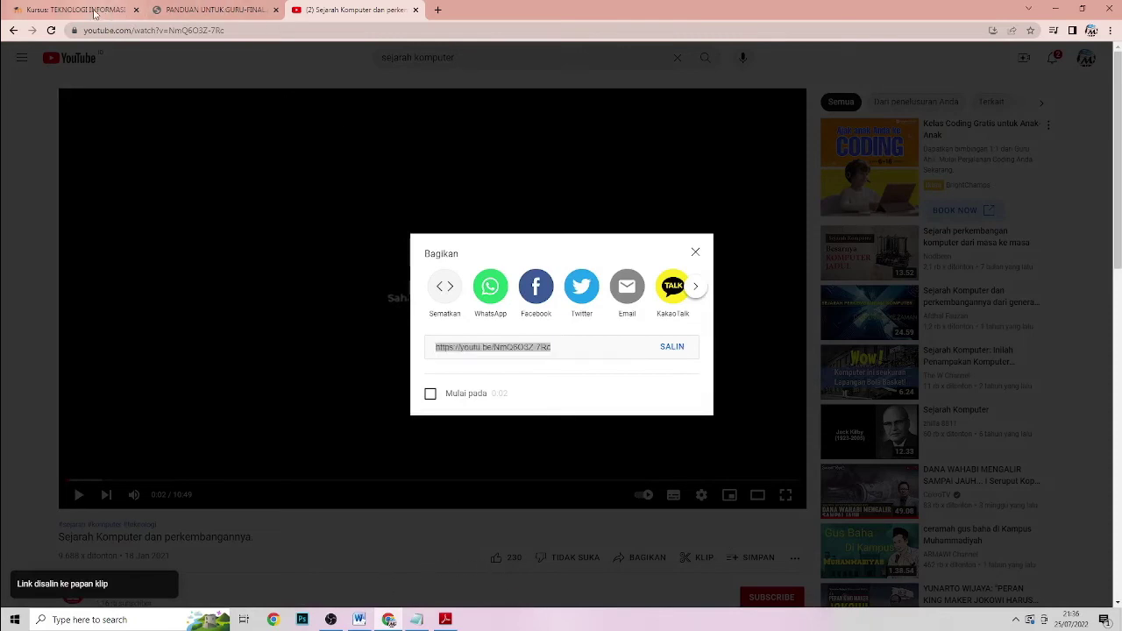
- Switch to the Moodle course and start a URL resource in BUKU PEGANGAN named "SEJARAH KOMPUTER", with the copied video link as external URL
{"action": "left_click", "coordinate": [93, 12]}
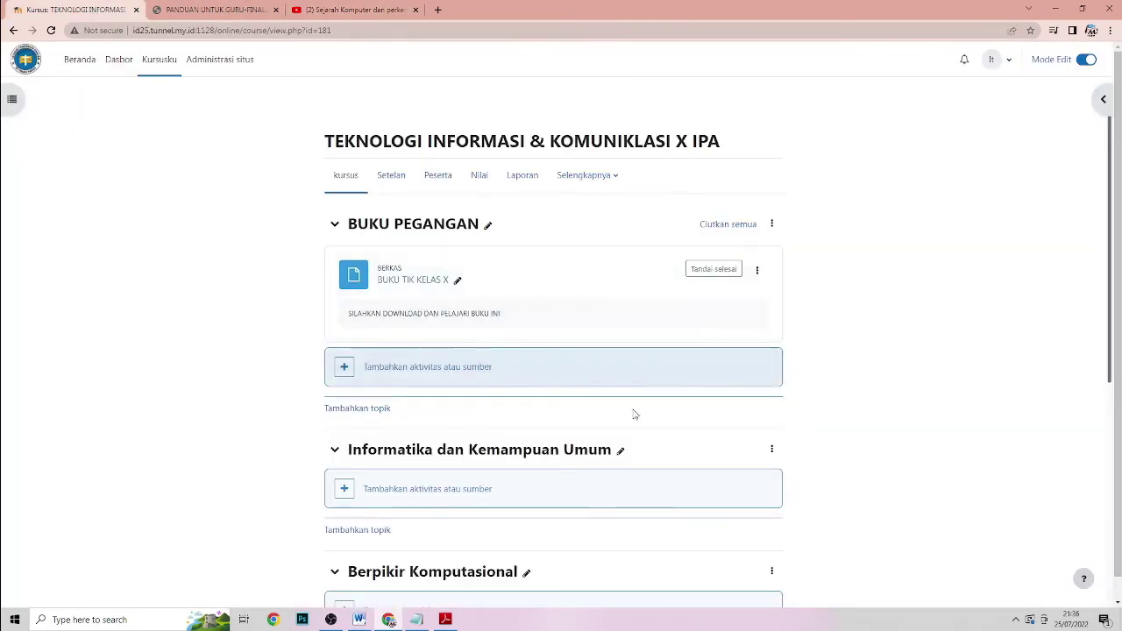
{"action": "scroll", "coordinate": [693, 412], "scroll_direction": "down", "scroll_amount": 1}
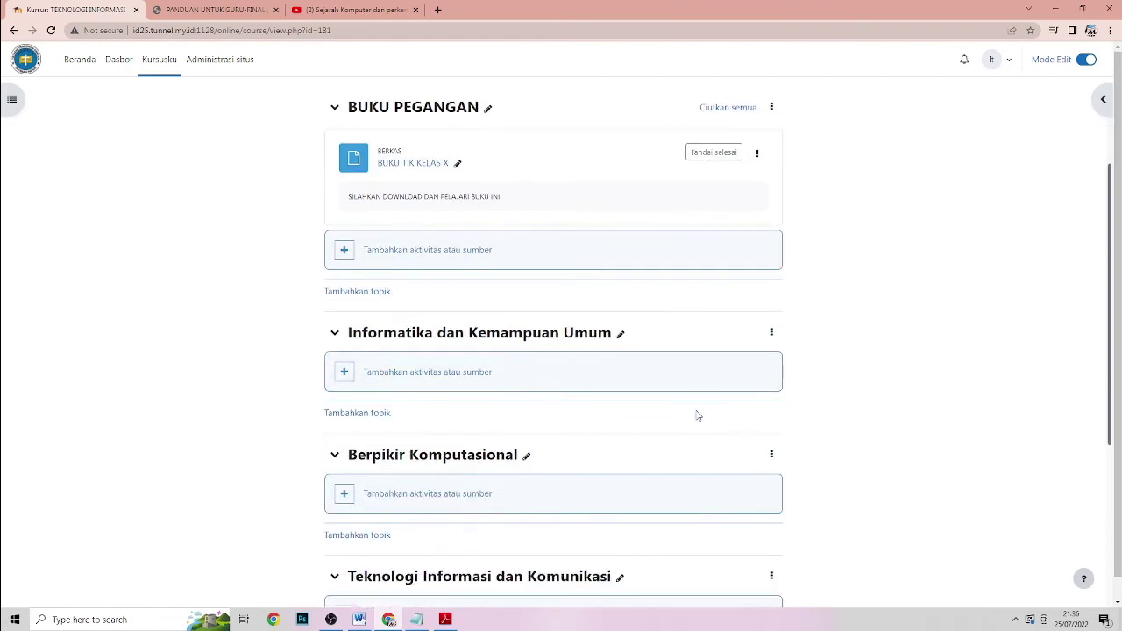
{"action": "left_click", "coordinate": [467, 252]}
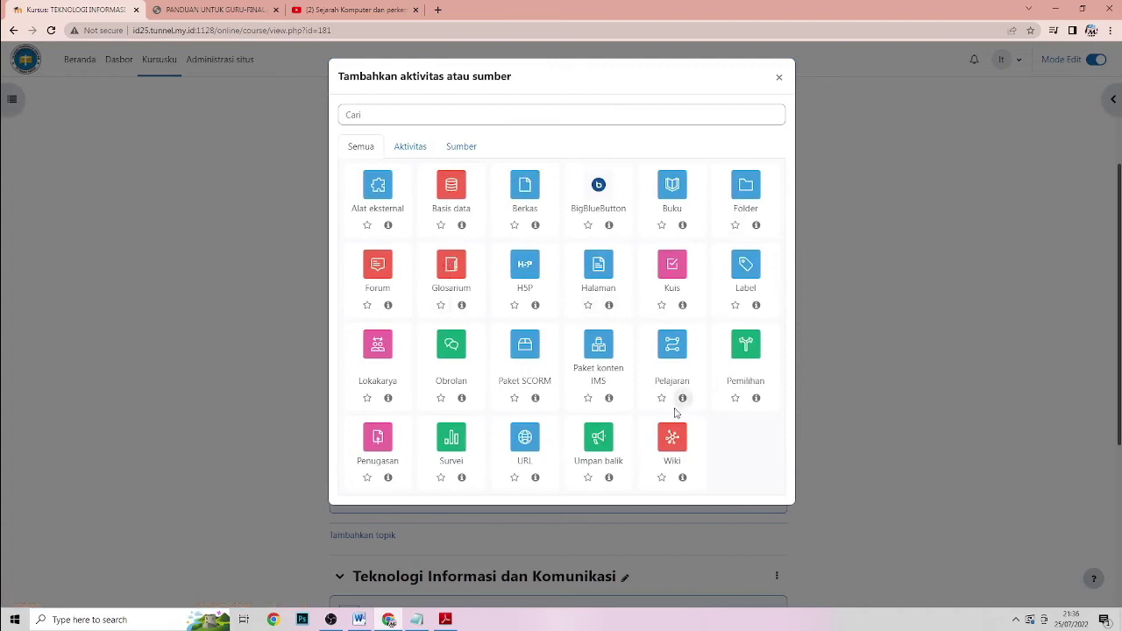
{"action": "left_click", "coordinate": [526, 441]}
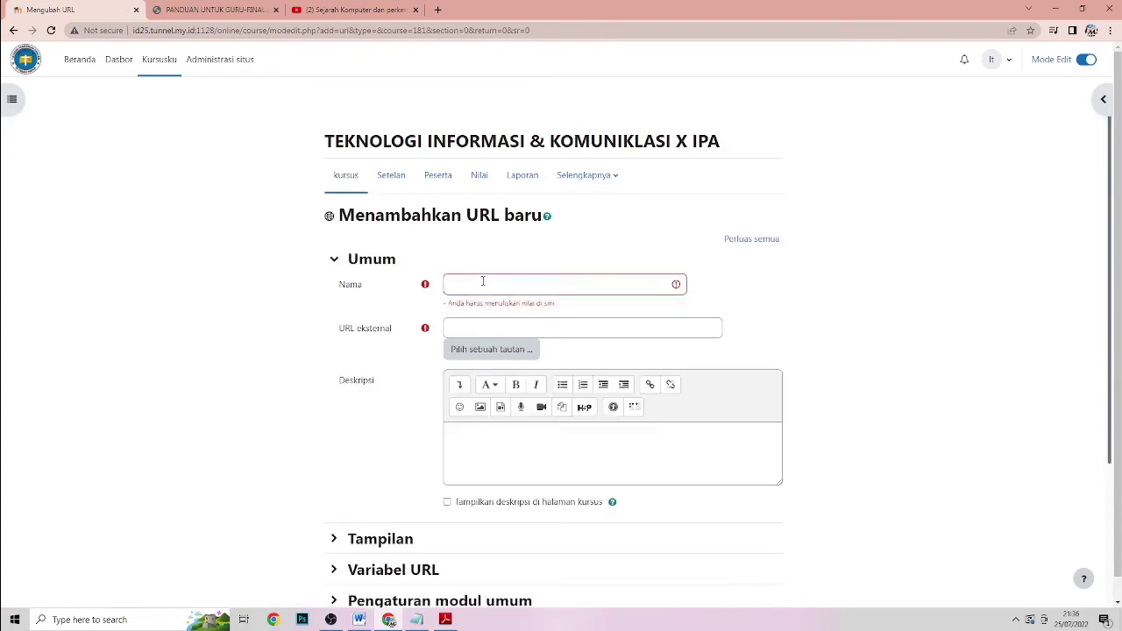
{"action": "scroll", "coordinate": [483, 280], "scroll_direction": "down", "scroll_amount": 5}
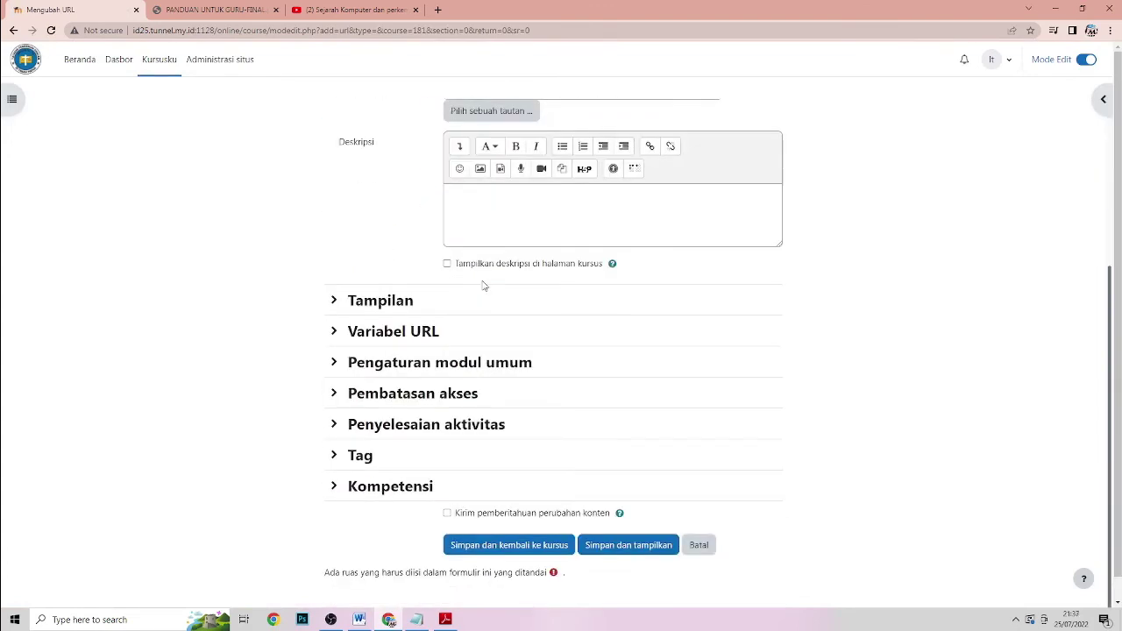
{"action": "scroll", "coordinate": [482, 285], "scroll_direction": "up", "scroll_amount": 5}
{"action": "left_click", "coordinate": [495, 283]}
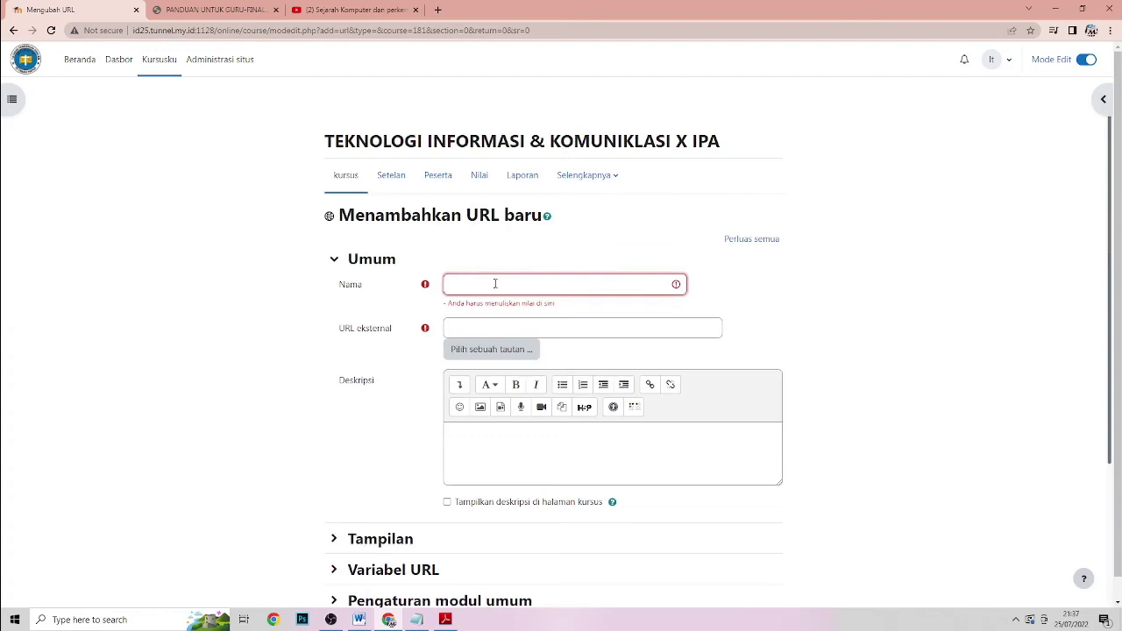
{"action": "type", "text": "SEJARAH KOMPUTER"}
{"action": "left_click", "coordinate": [503, 323]}
{"action": "key", "text": "ctrl+v"}
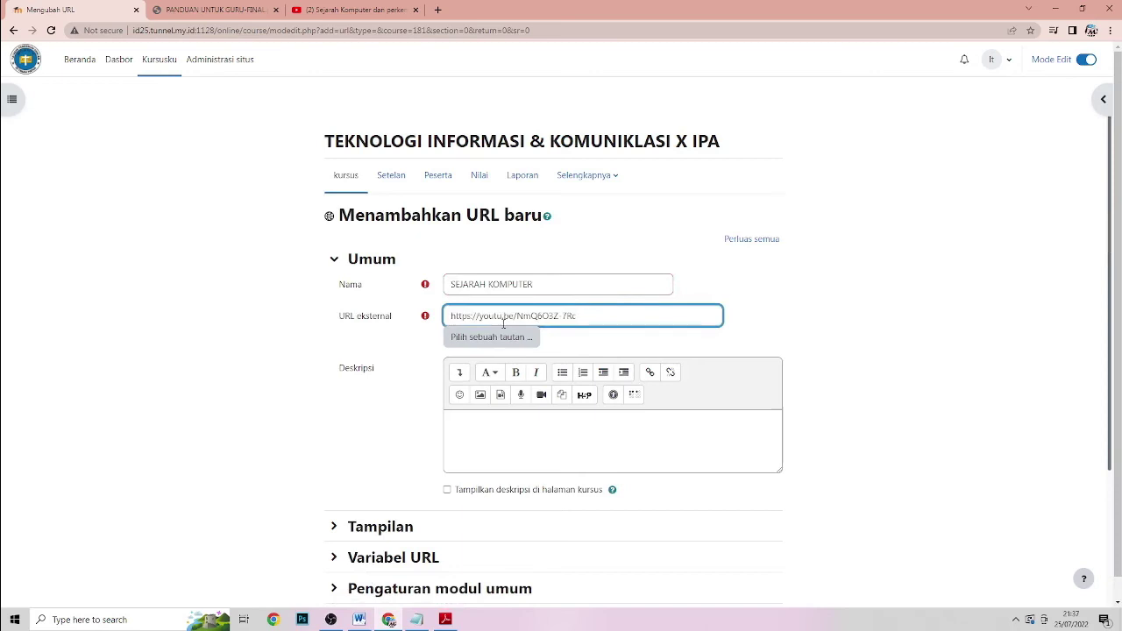
{"action": "left_click", "coordinate": [610, 342]}
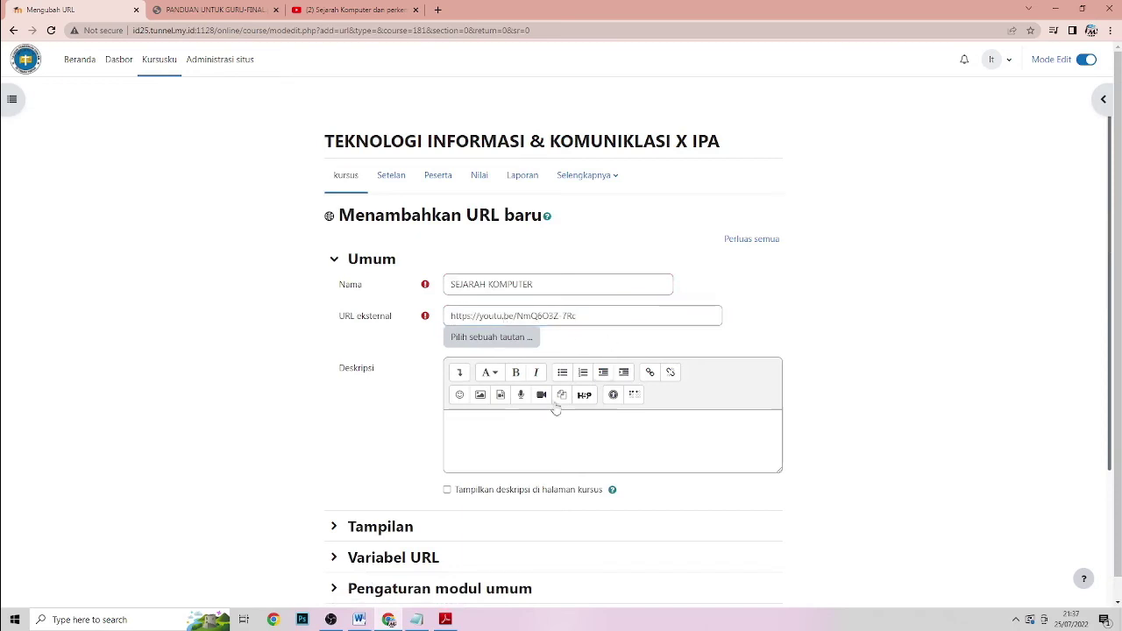
- Enter the description "SILAHKAN TONTON DAN PELAJARI" for the URL resource, then save and display it
{"action": "left_click", "coordinate": [497, 421]}
{"action": "type", "text": "S"}
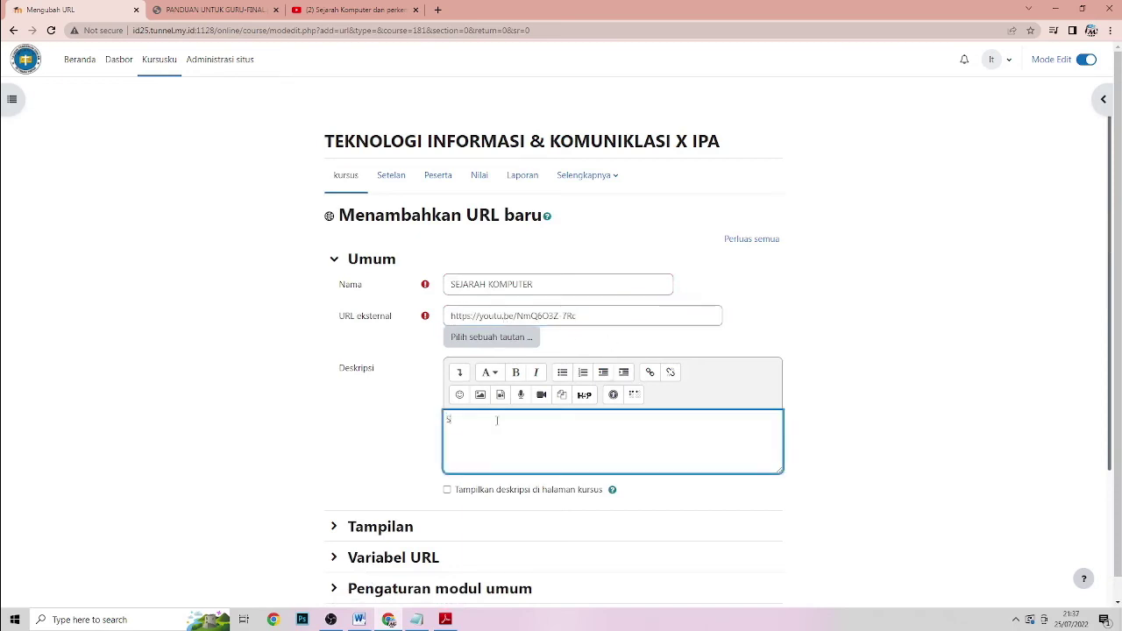
{"action": "type", "text": "ILAHKAN ITONTON DAN PELAJARI"}
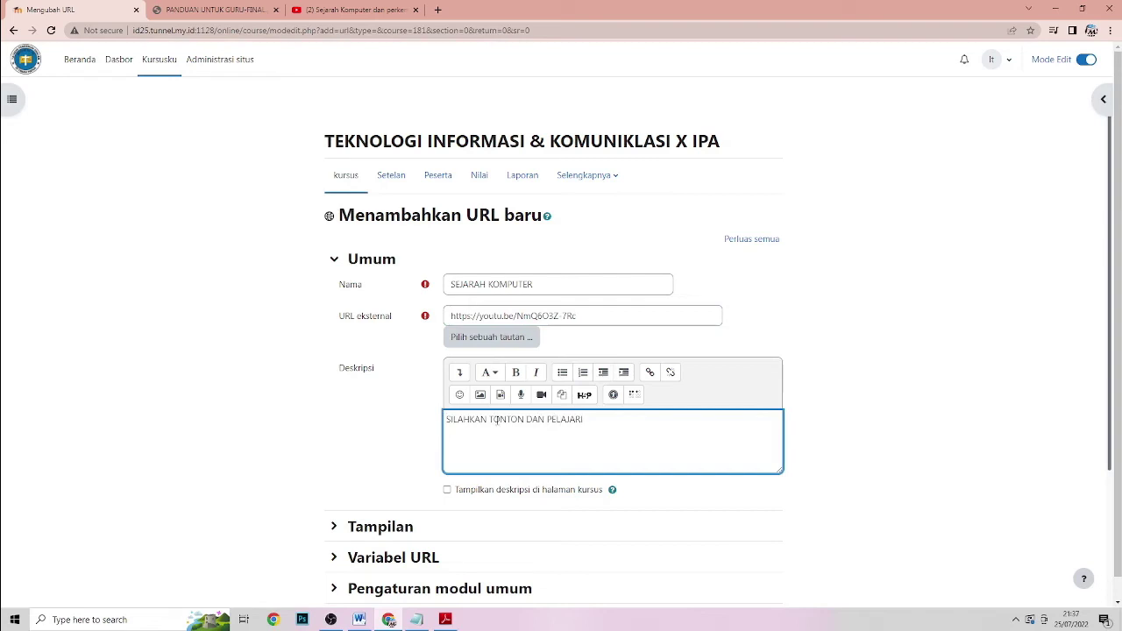
{"action": "scroll", "coordinate": [526, 436], "scroll_direction": "down", "scroll_amount": 3}
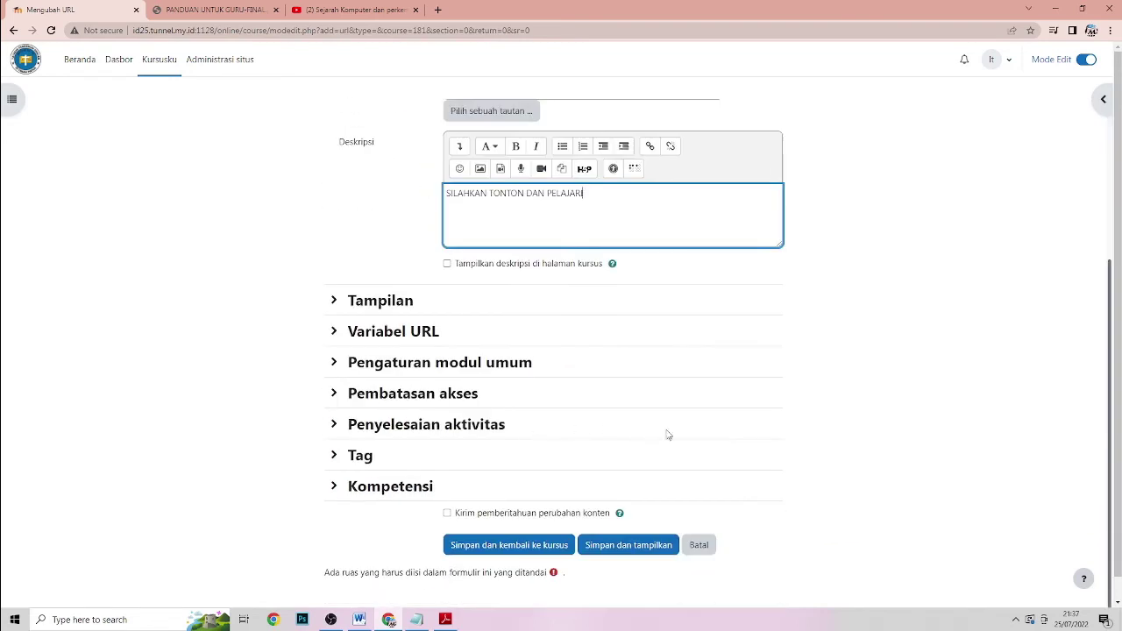
{"action": "left_click", "coordinate": [623, 546]}
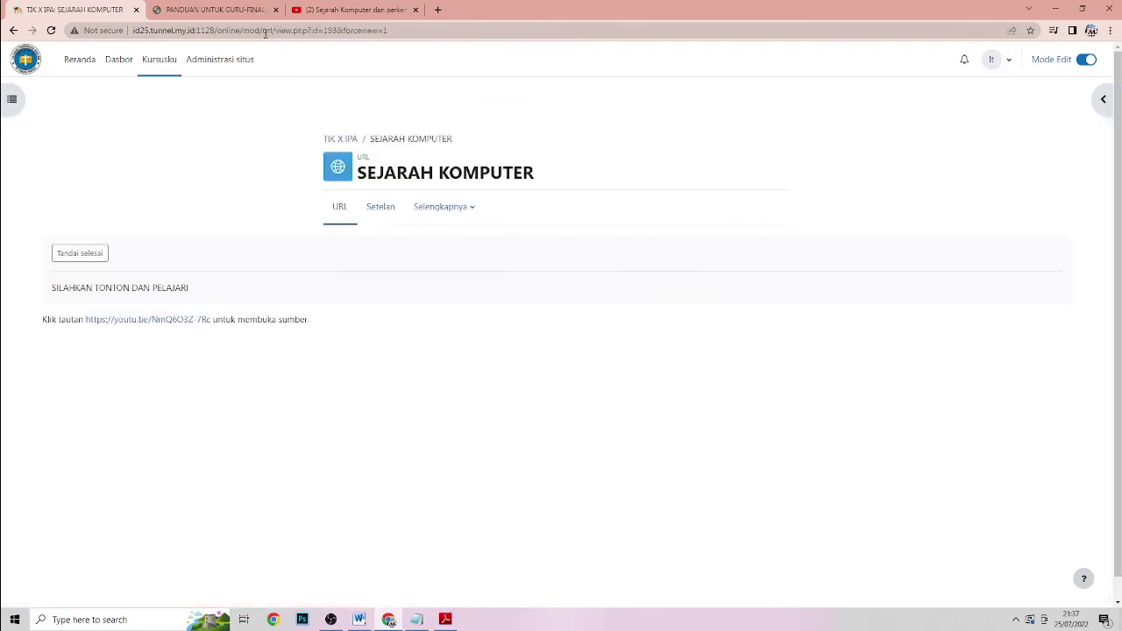
- Reopen the TEKNOLOGI INFORMASI & KOMUNIKLASI X IPA course through Kursusku, view the SEJARAH KOMPUTER resource's link page, and return to the course
{"action": "left_click", "coordinate": [159, 62]}
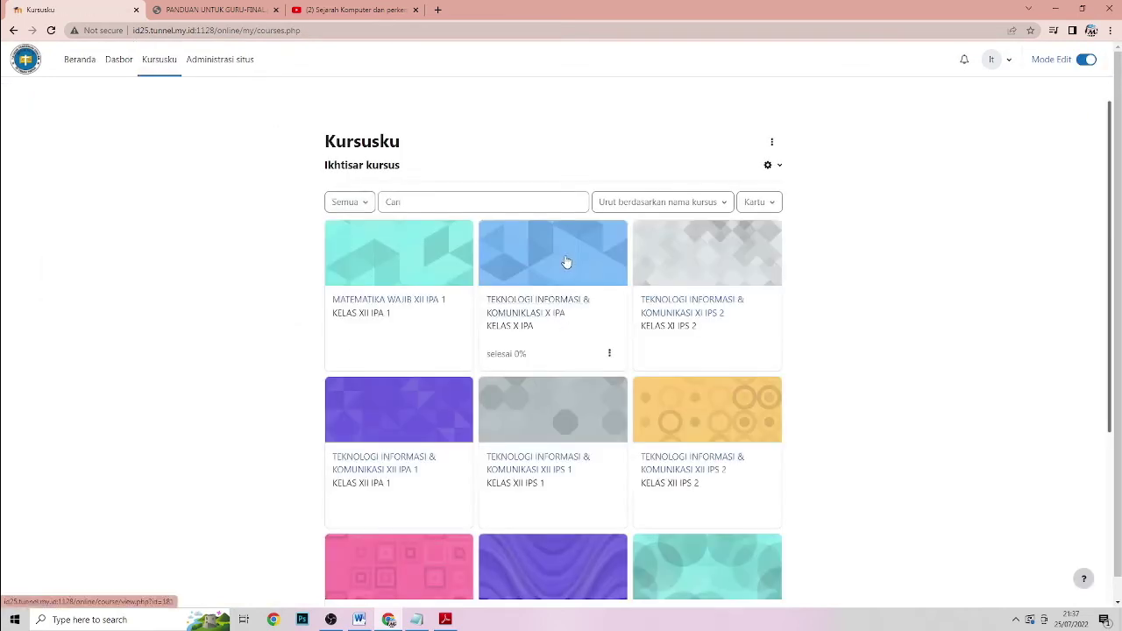
{"action": "left_click", "coordinate": [566, 263]}
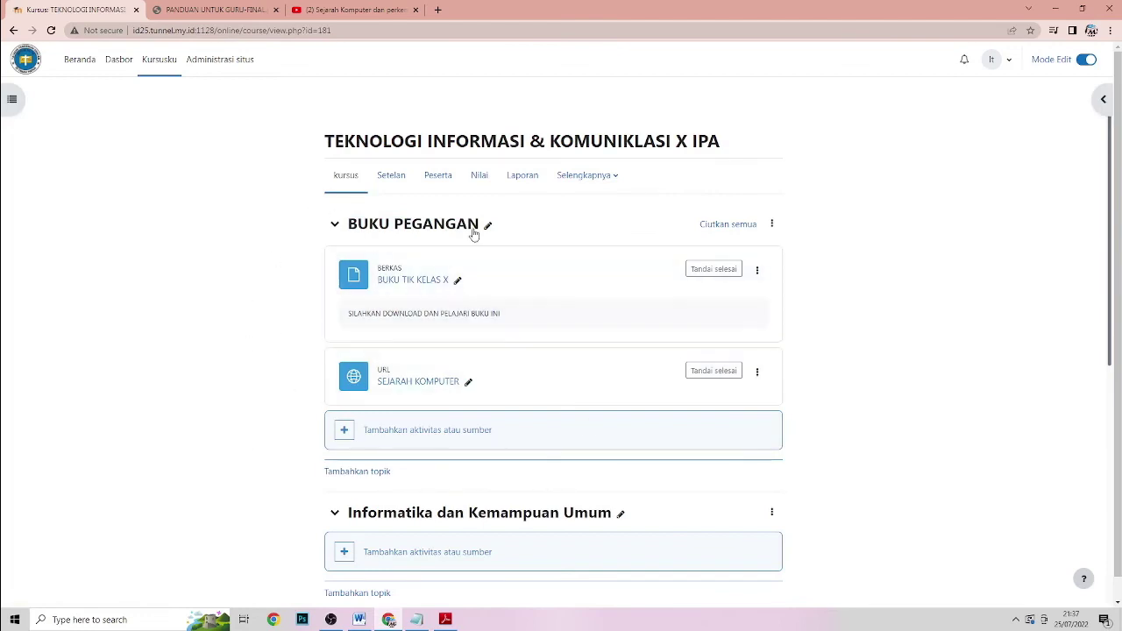
{"action": "left_click", "coordinate": [419, 384]}
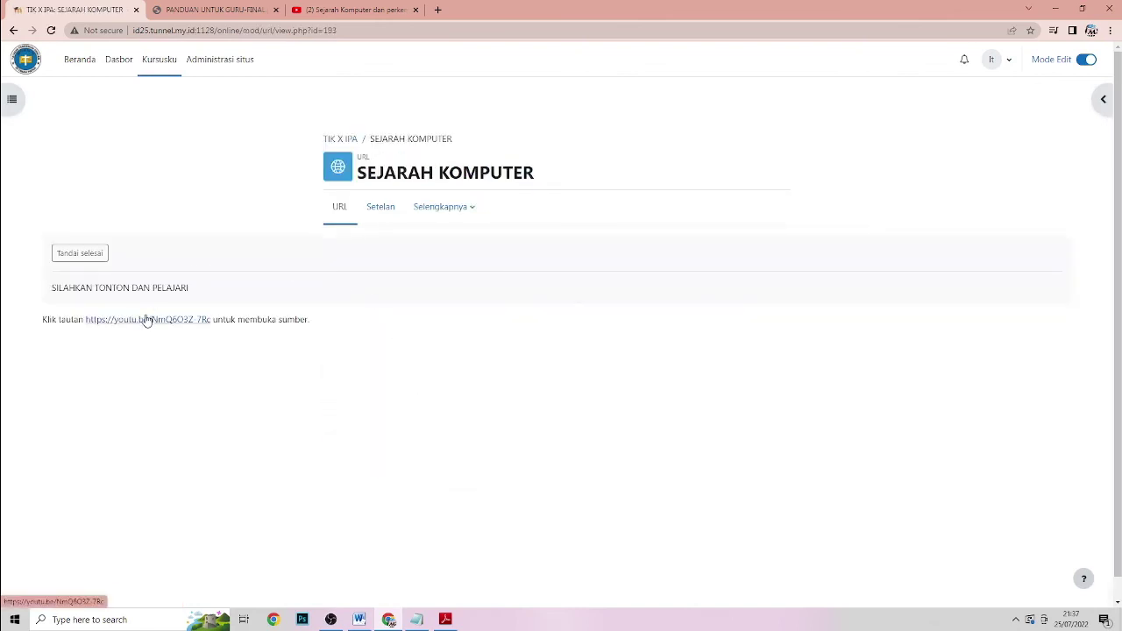
{"action": "left_click", "coordinate": [13, 31]}
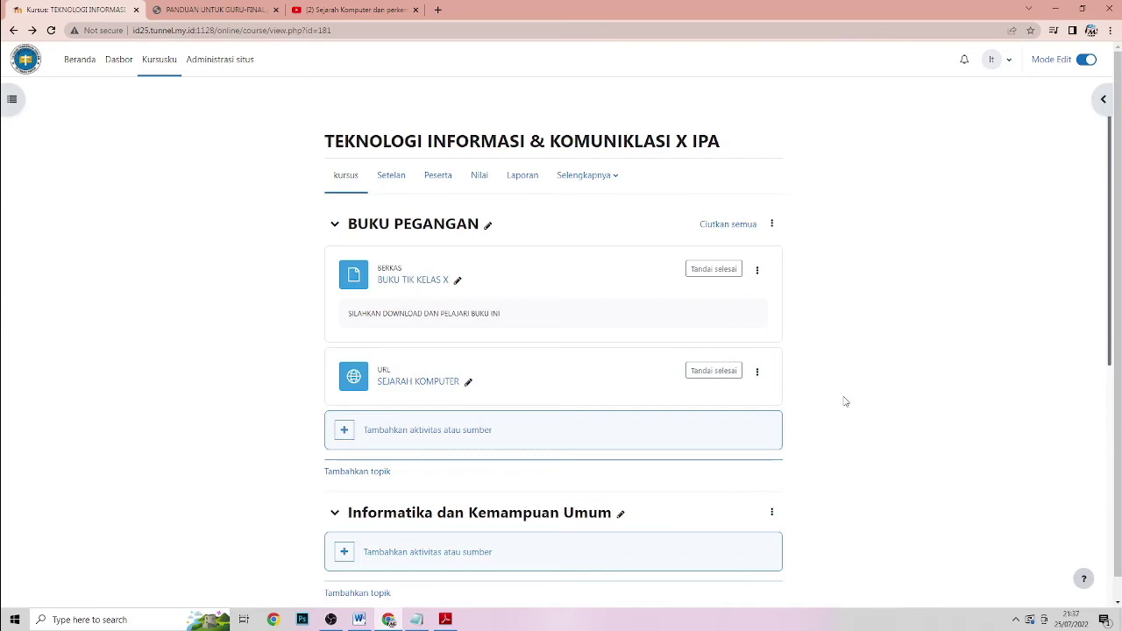
- Collapse BUKU PEGANGAN and start a Penugasan in Informatika dan Kemampuan Umum named "BUAT TULISAN MENGENAI SEJARAH KOMPUTER"
{"action": "left_click", "coordinate": [337, 227]}
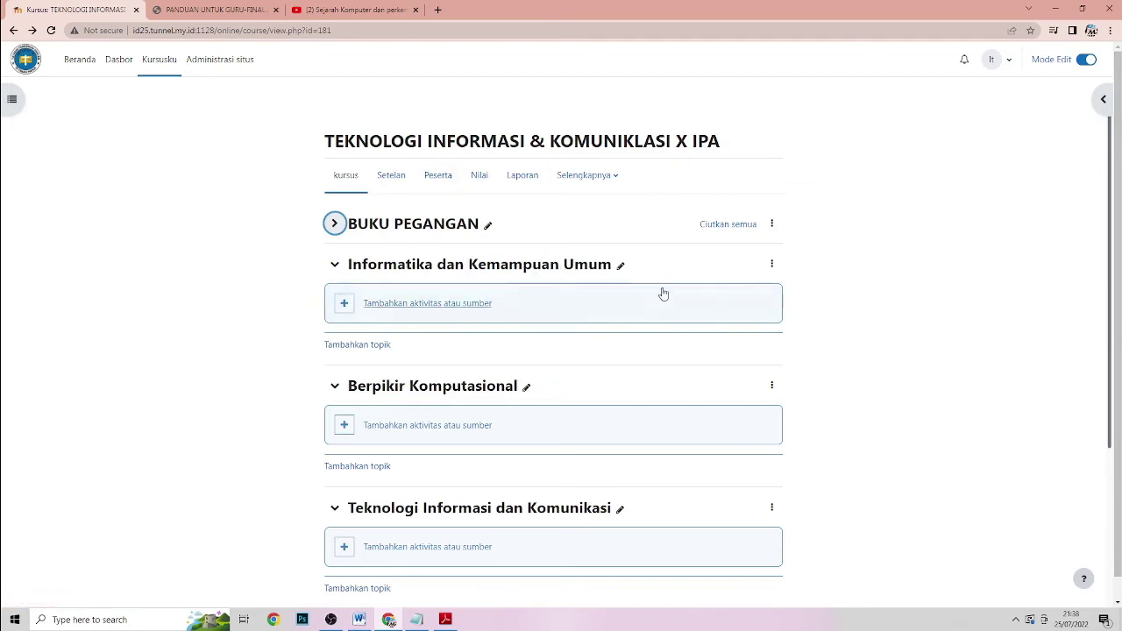
{"action": "left_click", "coordinate": [458, 306]}
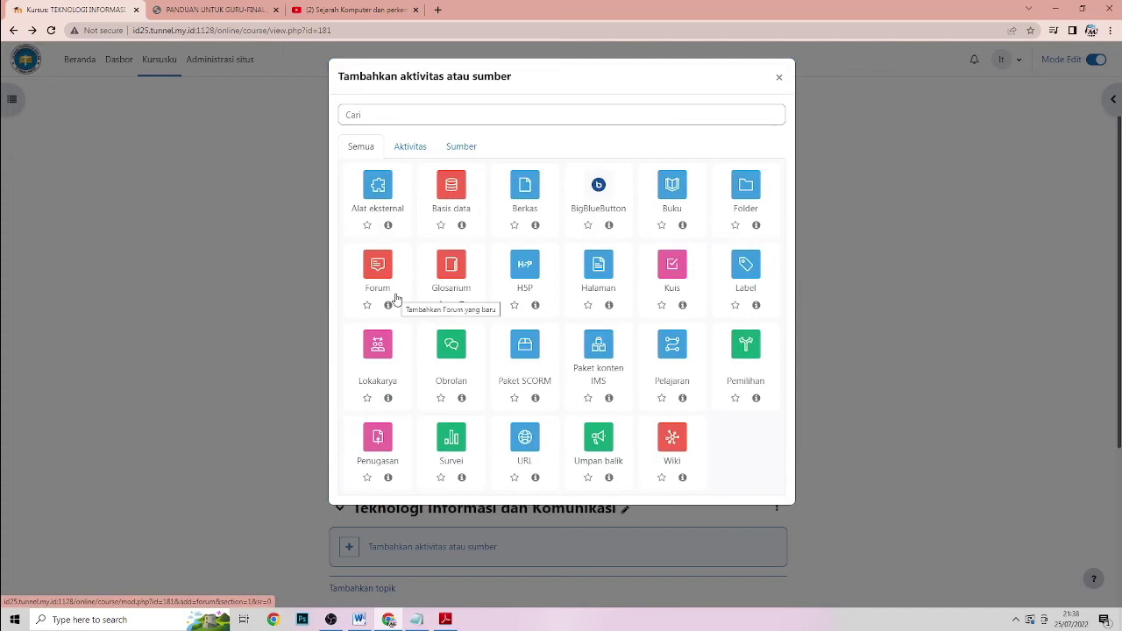
{"action": "left_click", "coordinate": [379, 444]}
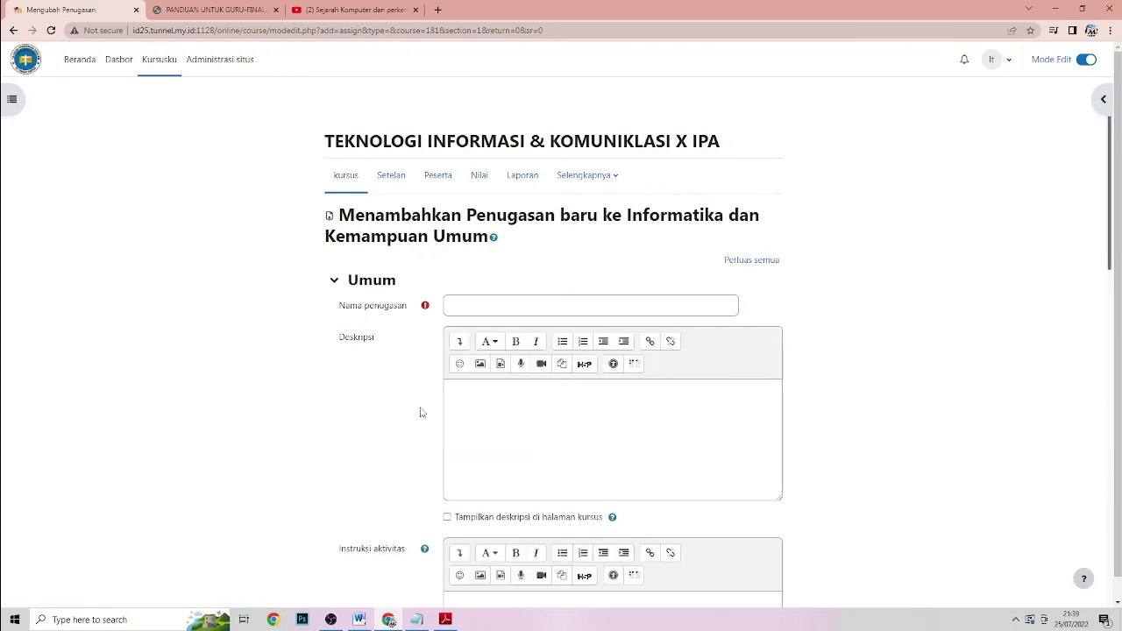
{"action": "left_click", "coordinate": [486, 306]}
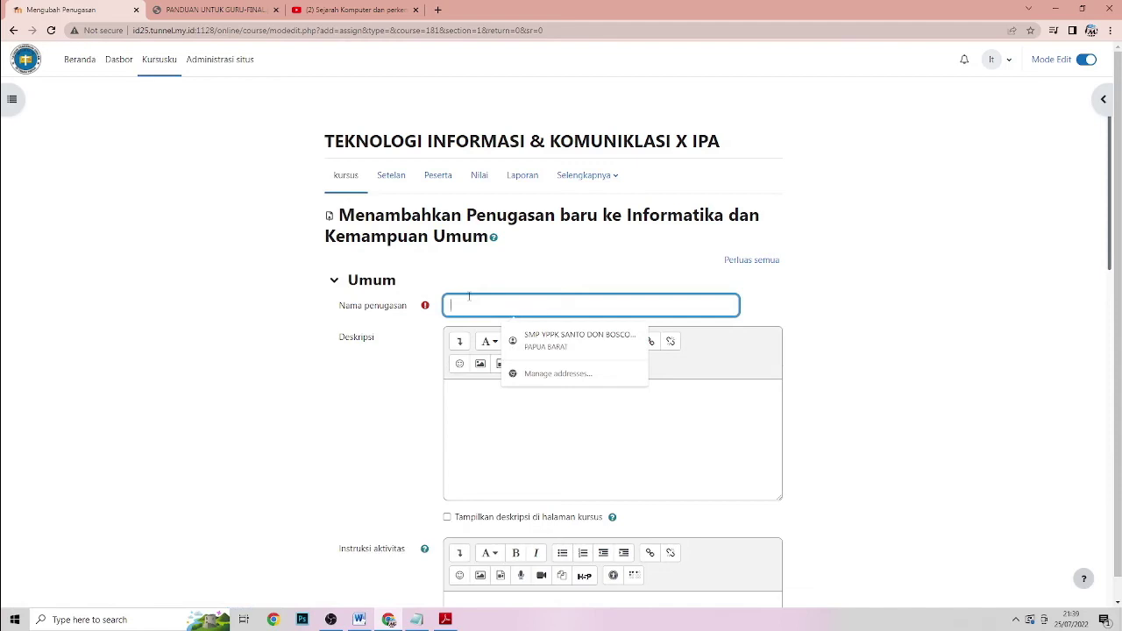
{"action": "type", "text": "BU"}
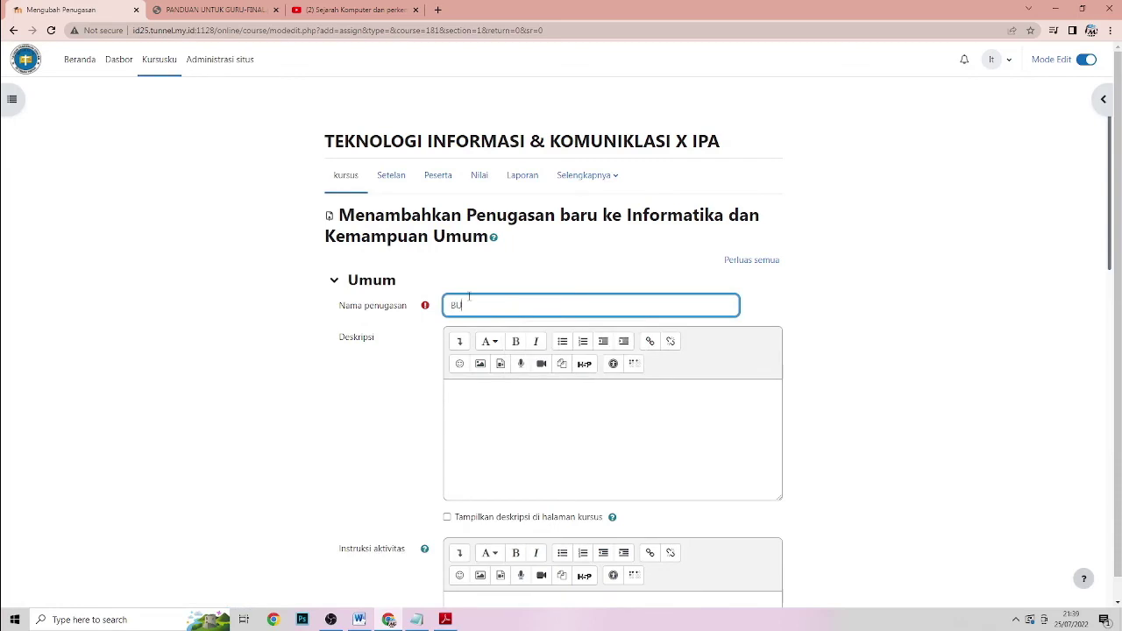
{"action": "type", "text": "AT GA"}
{"action": "type", "text": " TULISAN ME"}
{"action": "type", "text": "NGE"}
{"action": "type", "text": "NA"}
{"action": "type", "text": "I SEJARAH KOM"}
{"action": "type", "text": "PUTER"}
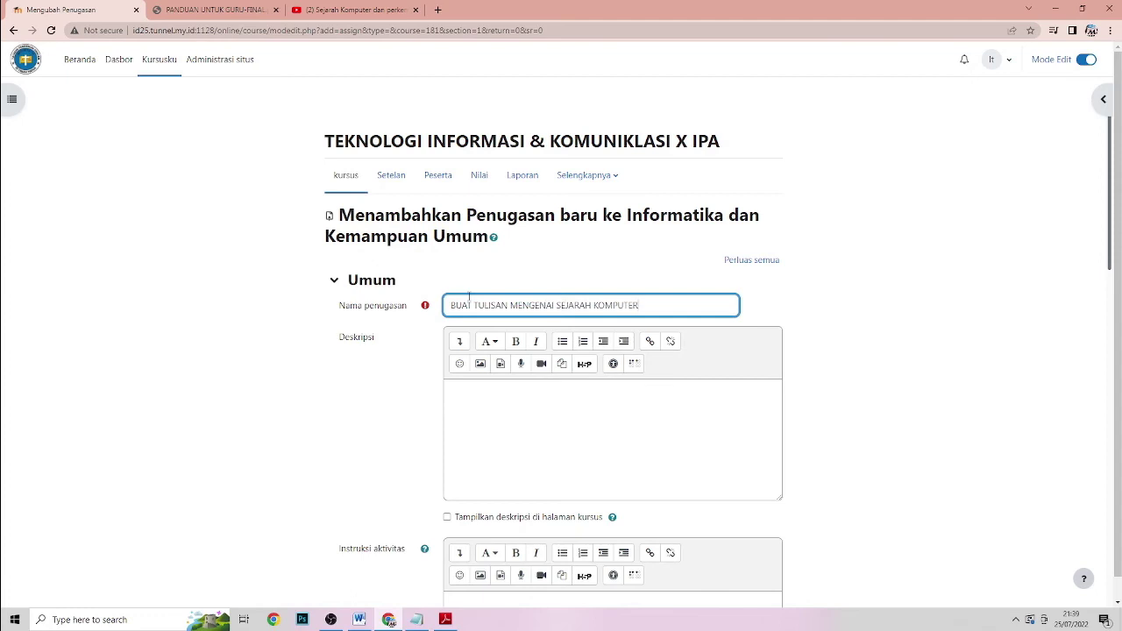
- Enable showing the description on the course page and enter "SILAHKAN TULIS SEJARAH KOMPUTER DI KERTAS FOLIO, MINMAL 500 KATA" as its text
{"action": "left_click", "coordinate": [505, 411]}
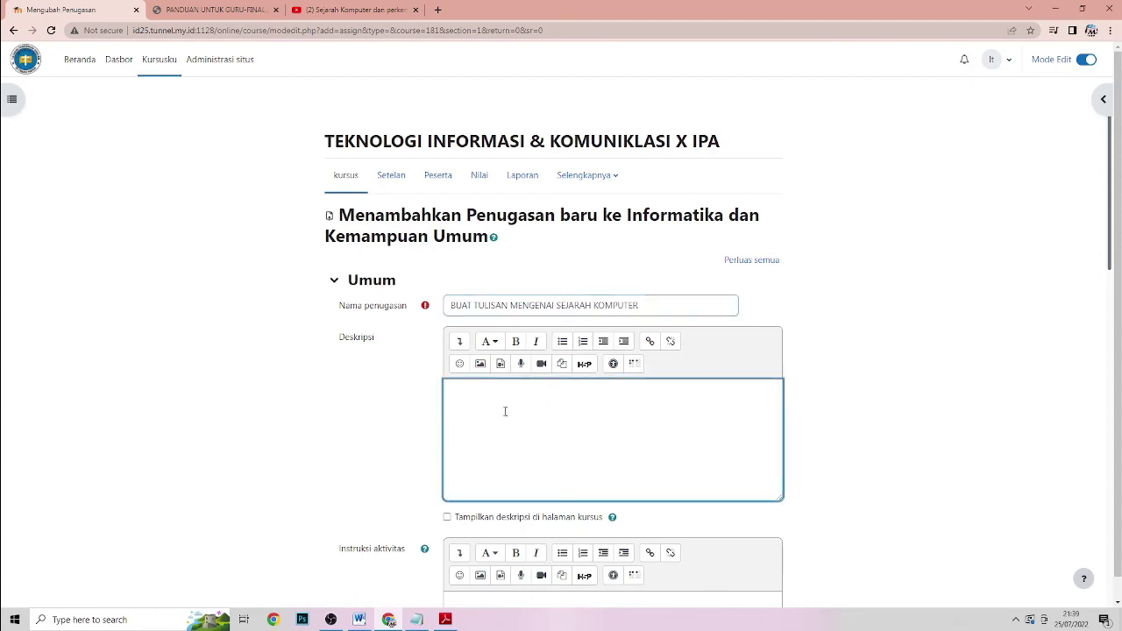
{"action": "left_click", "coordinate": [448, 519]}
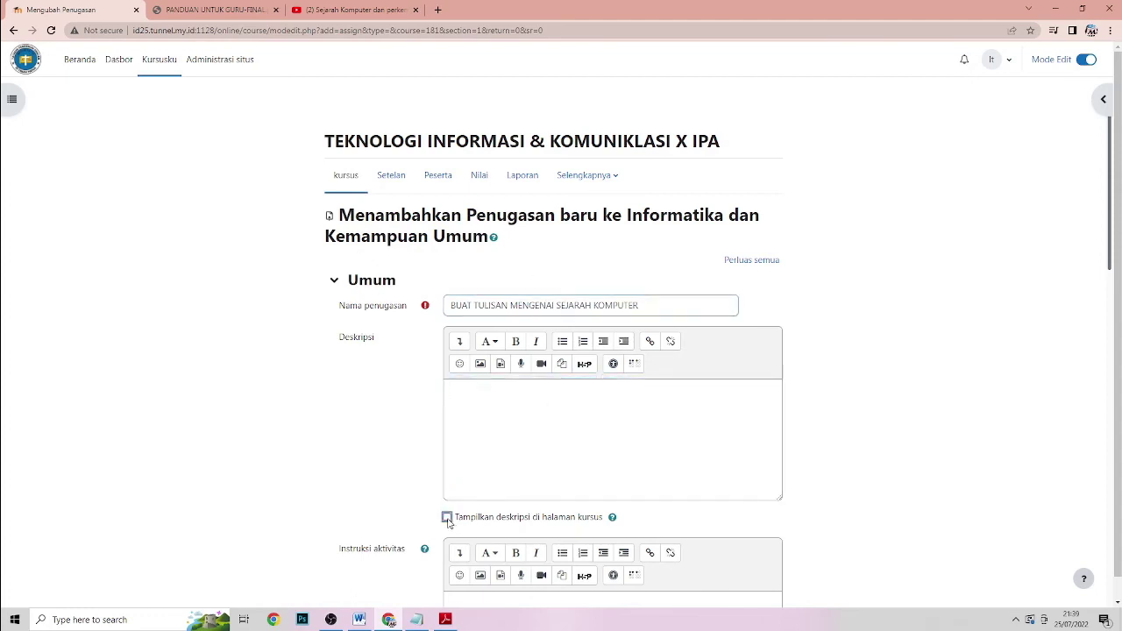
{"action": "left_click", "coordinate": [447, 518]}
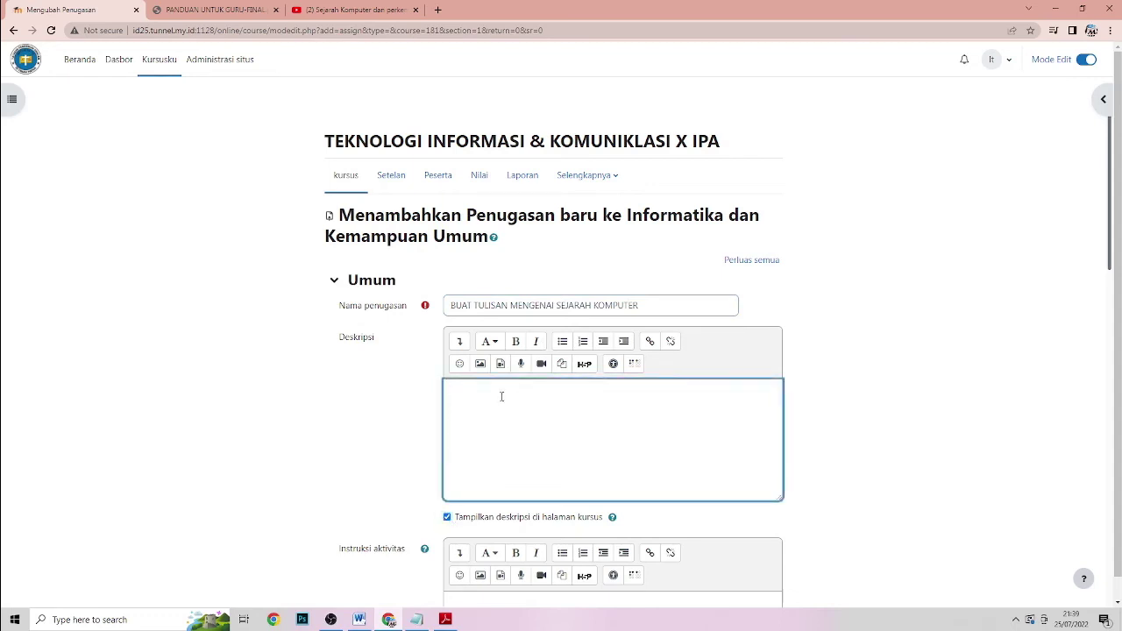
{"action": "type", "text": "SILAHKAN TULIS SEJARAH KOMPUTER DI KERTAS "}
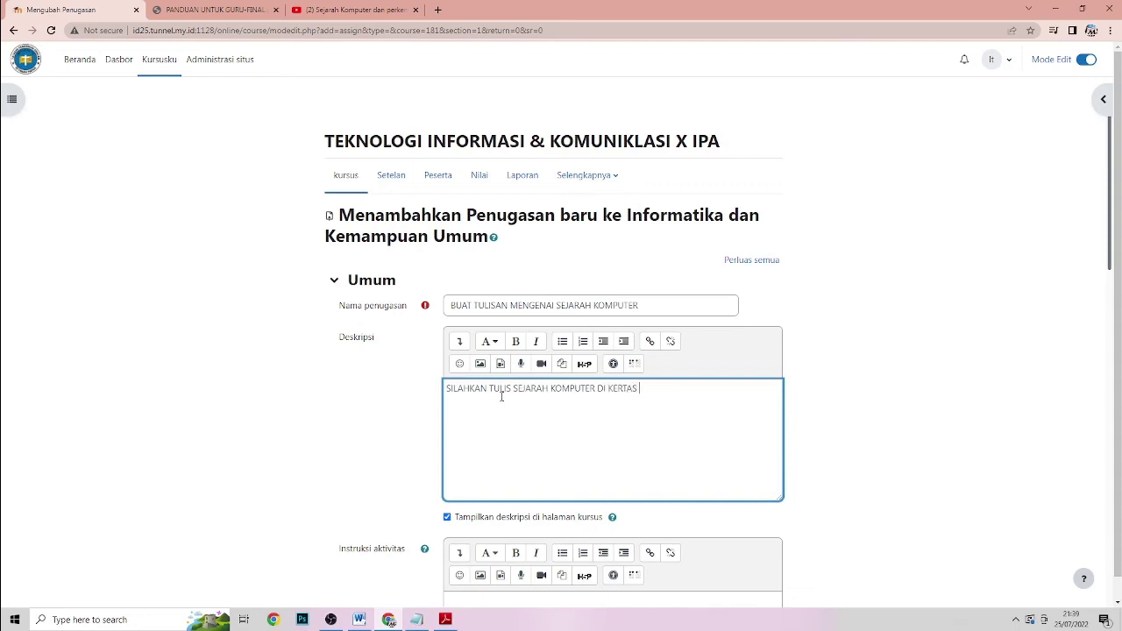
{"action": "type", "text": "FOLIO, MIN"}
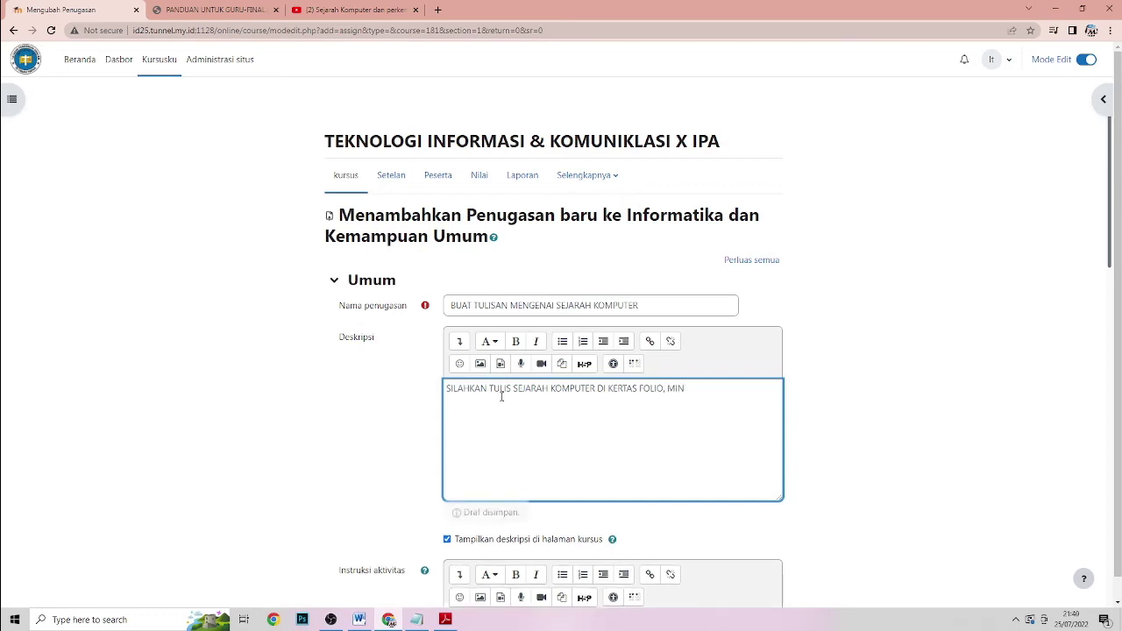
{"action": "type", "text": "IMAL "}
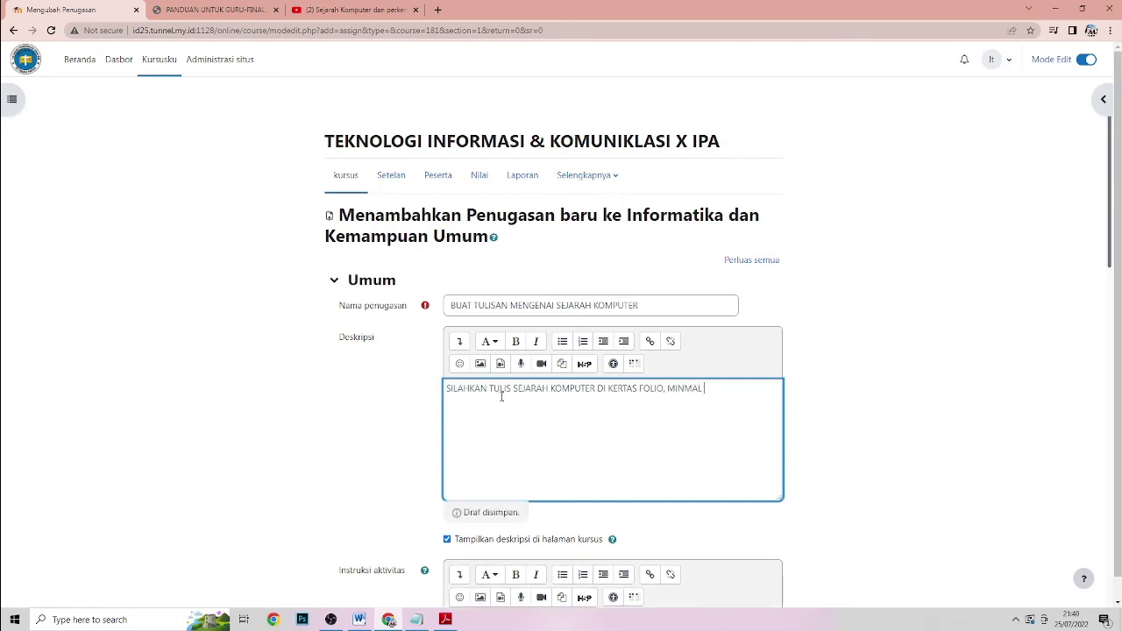
{"action": "type", "text": "500 KATA"}
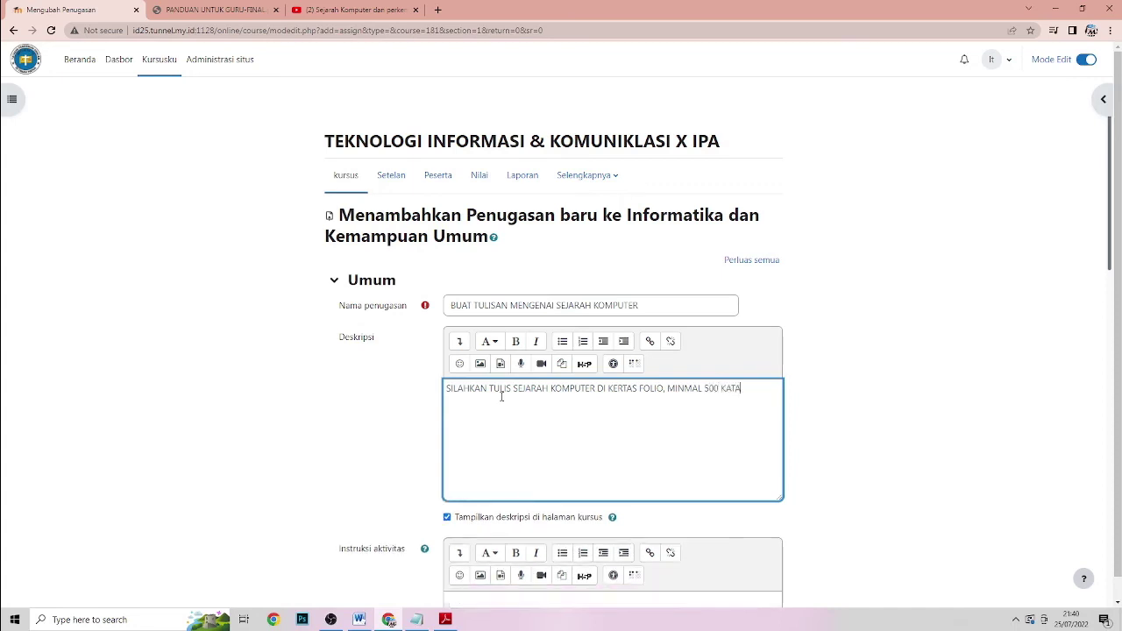
- Punctuate the first description line and add a second one reading "KEMUDIAN DI FOTO/ SCAN DAN DIKIRIM DI SINI"
{"action": "type", "text": "."}
{"action": "key", "text": "Return"}
{"action": "type", "text": "KEMUDIAN DI FOTO DAN DIKIRIM DI SINI"}
{"action": "type", "text": "/ ATAU"}
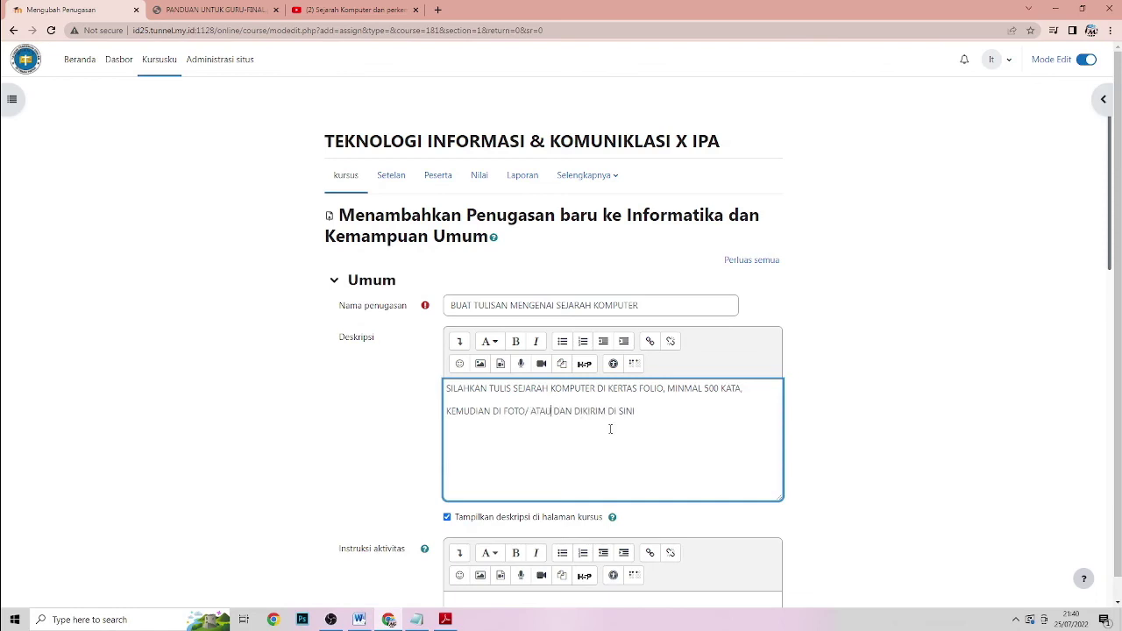
{"action": "key", "text": "BackSpace"}
{"action": "key", "text": "BackSpace"}
{"action": "key", "text": "BackSpace"}
{"action": "key", "text": "BackSpace"}
{"action": "type", "text": "SCAN"}
{"action": "scroll", "coordinate": [642, 452], "scroll_direction": "down", "scroll_amount": 3}
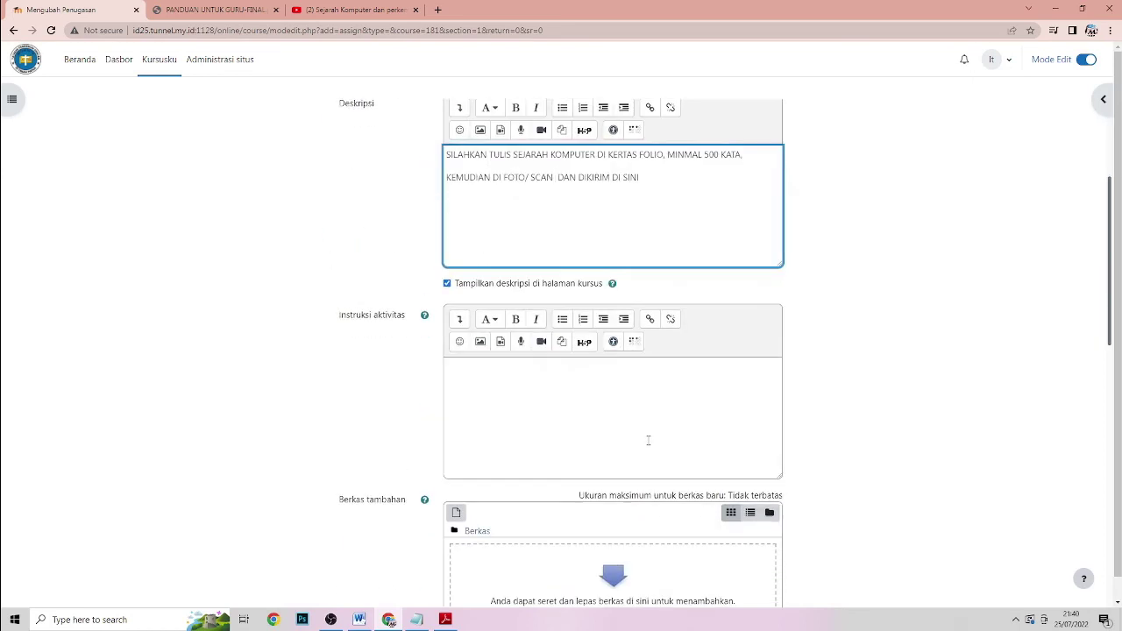
- Review the new assignment's name, Deskripsi, Instruksi aktivitas and Berkas tambahan fields
{"action": "scroll", "coordinate": [649, 441], "scroll_direction": "up", "scroll_amount": 2}
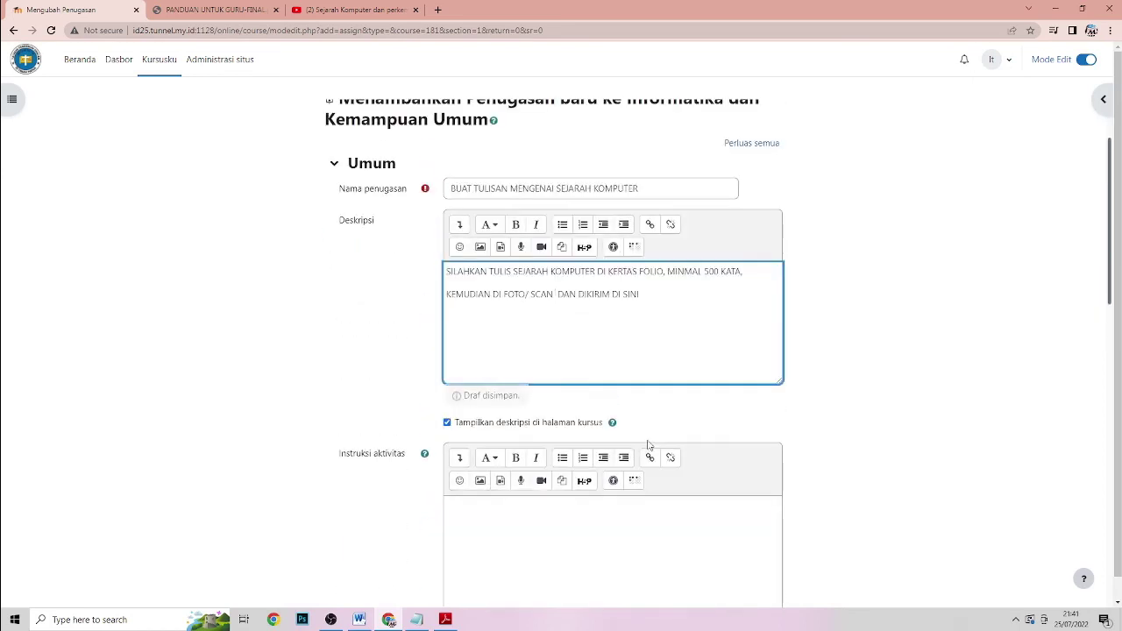
{"action": "scroll", "coordinate": [647, 429], "scroll_direction": "down", "scroll_amount": 3}
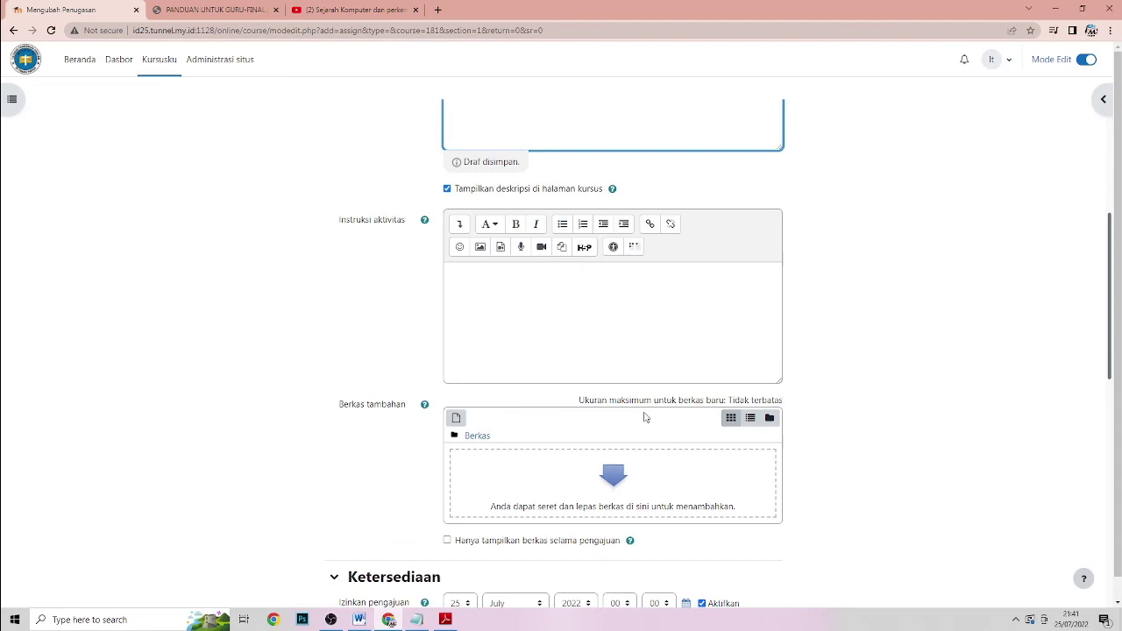
{"action": "scroll", "coordinate": [648, 413], "scroll_direction": "up", "scroll_amount": 2}
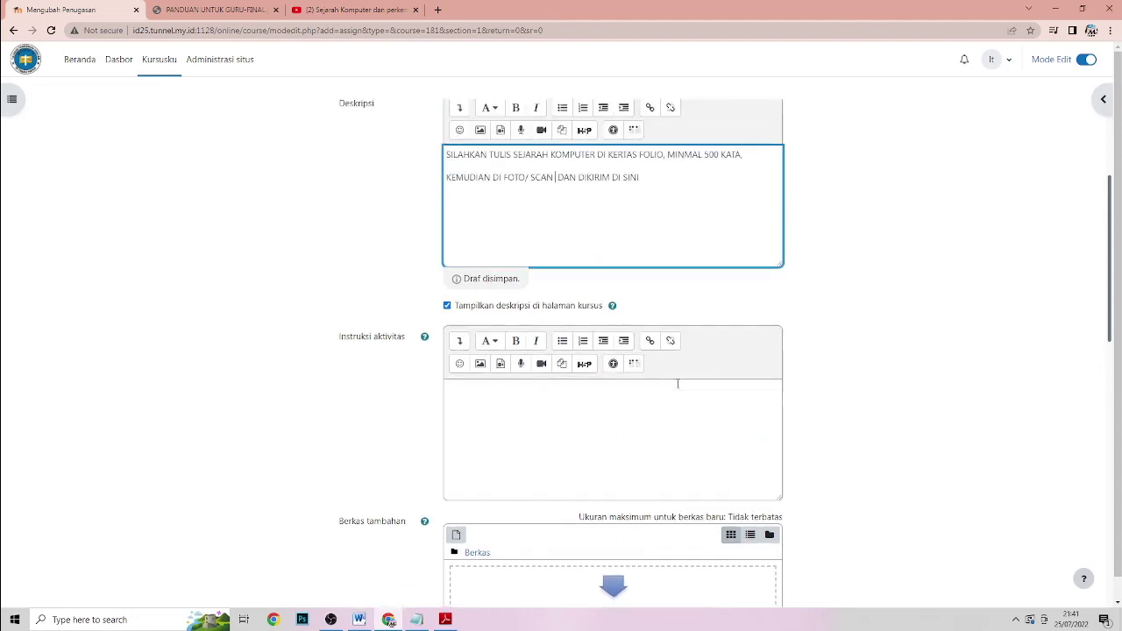
{"action": "scroll", "coordinate": [677, 384], "scroll_direction": "down", "scroll_amount": 2}
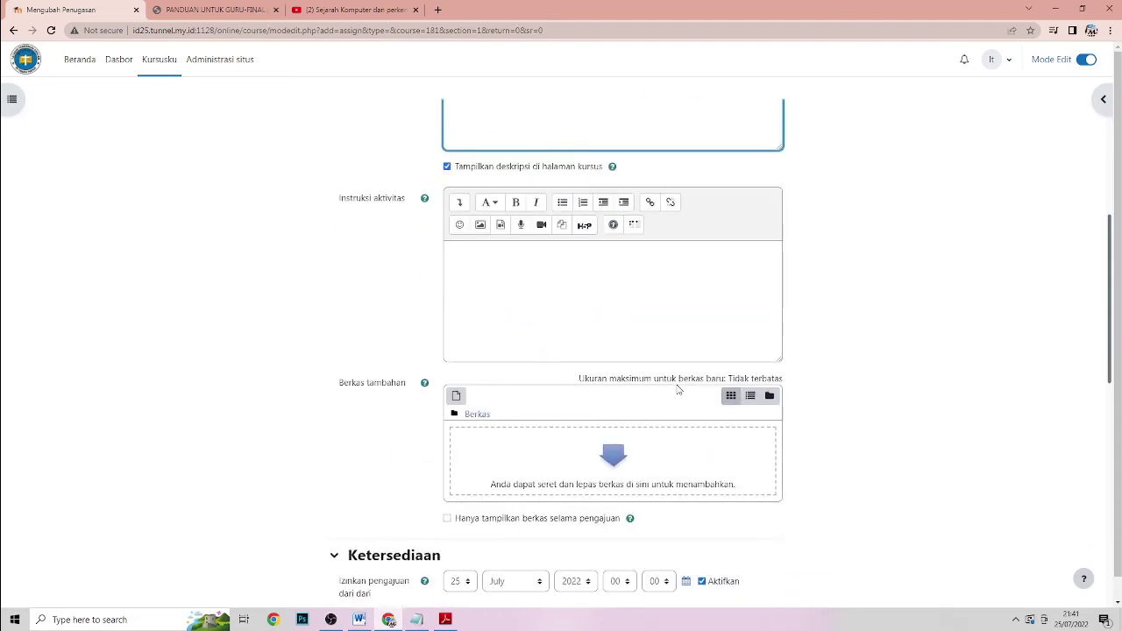
{"action": "left_click", "coordinate": [517, 279]}
{"action": "scroll", "coordinate": [621, 338], "scroll_direction": "up", "scroll_amount": 5}
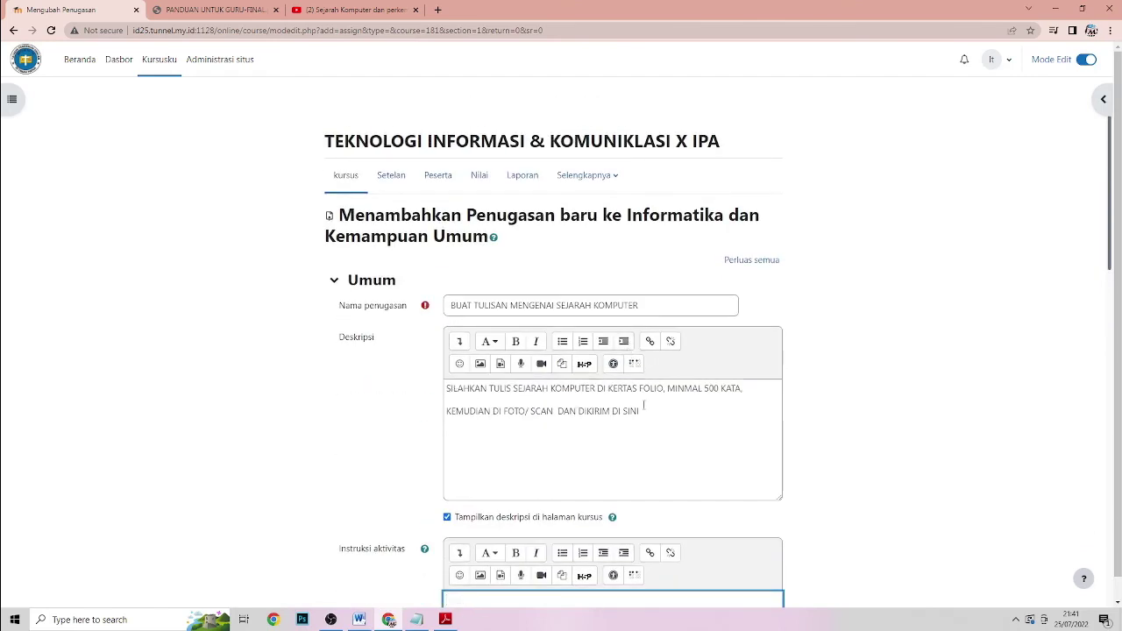
{"action": "scroll", "coordinate": [644, 405], "scroll_direction": "down", "scroll_amount": 3}
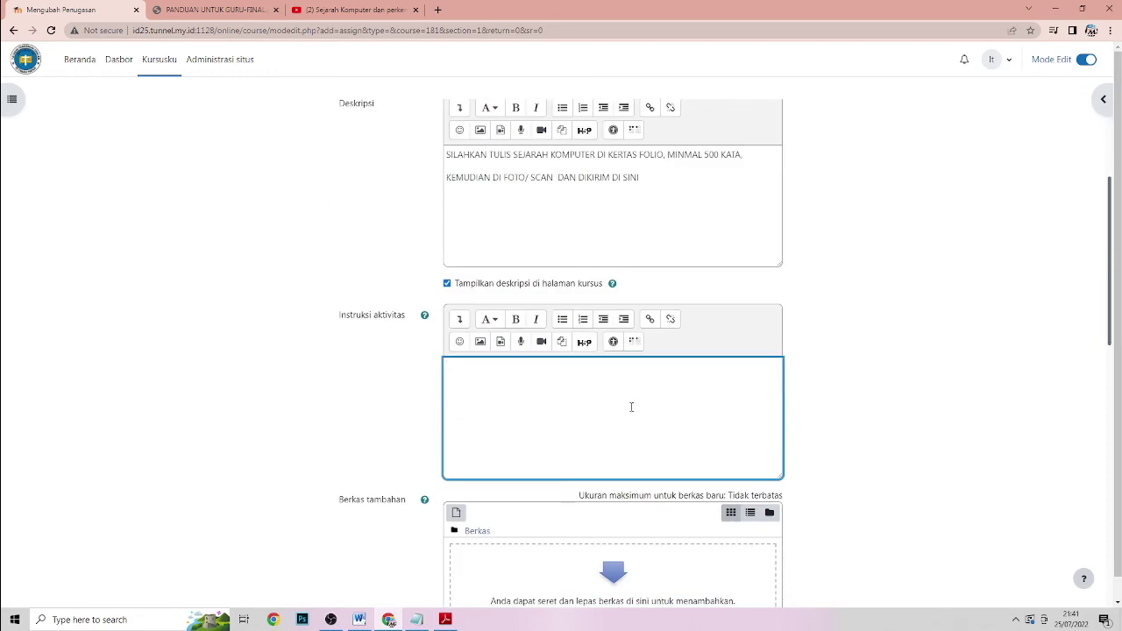
- Disable the "Ingatkan saya untuk menilai" date in the Ketersediaan section
{"action": "scroll", "coordinate": [632, 407], "scroll_direction": "down", "scroll_amount": 2}
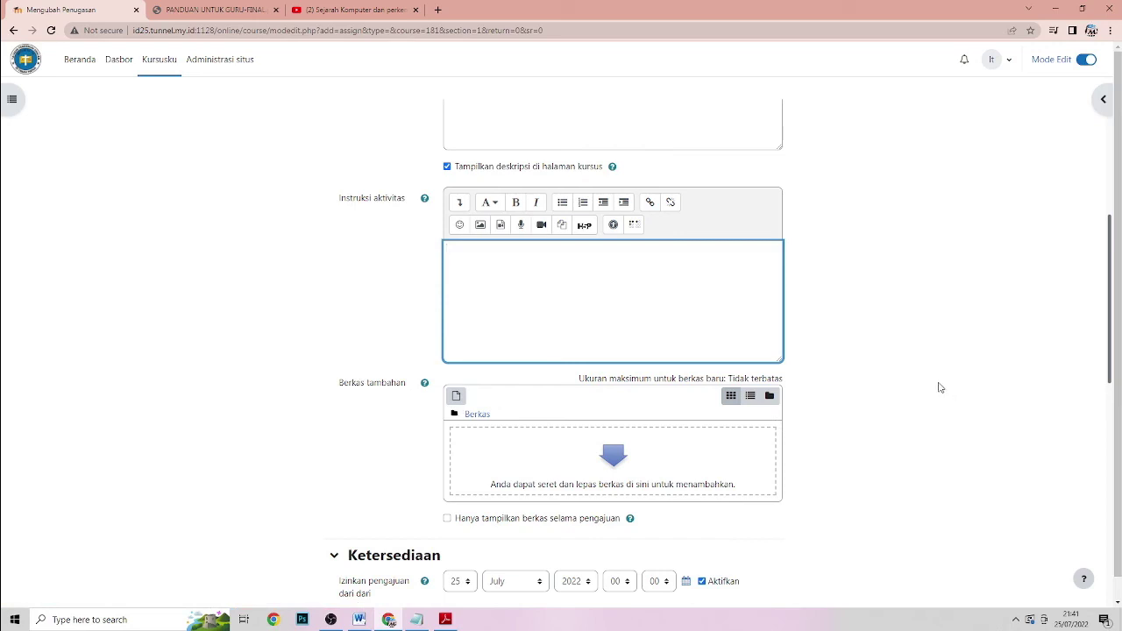
{"action": "scroll", "coordinate": [940, 389], "scroll_direction": "down", "scroll_amount": 3}
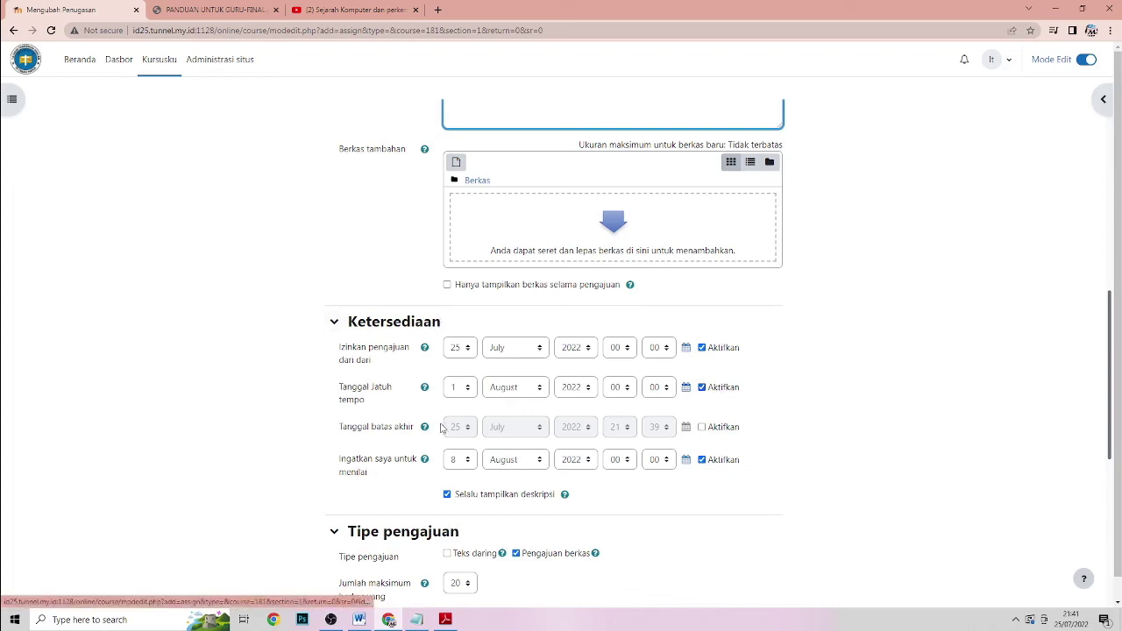
{"action": "left_click", "coordinate": [704, 460]}
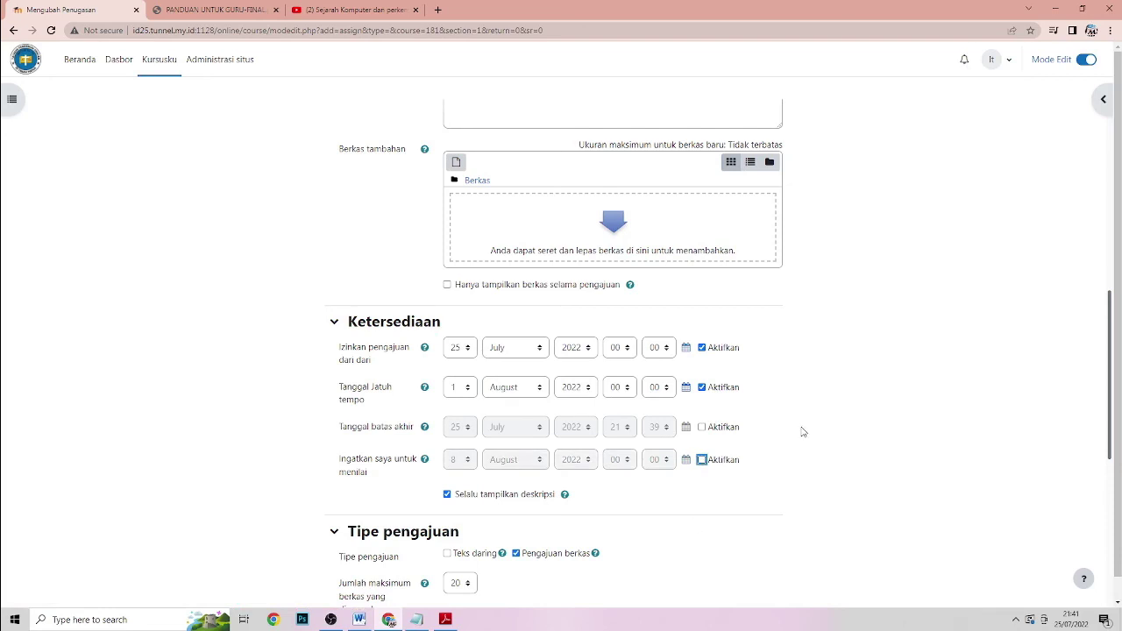
- Try Teks daring as an additional submission type under Tipe pengajuan, and turn it off again
{"action": "scroll", "coordinate": [804, 431], "scroll_direction": "down", "scroll_amount": 3}
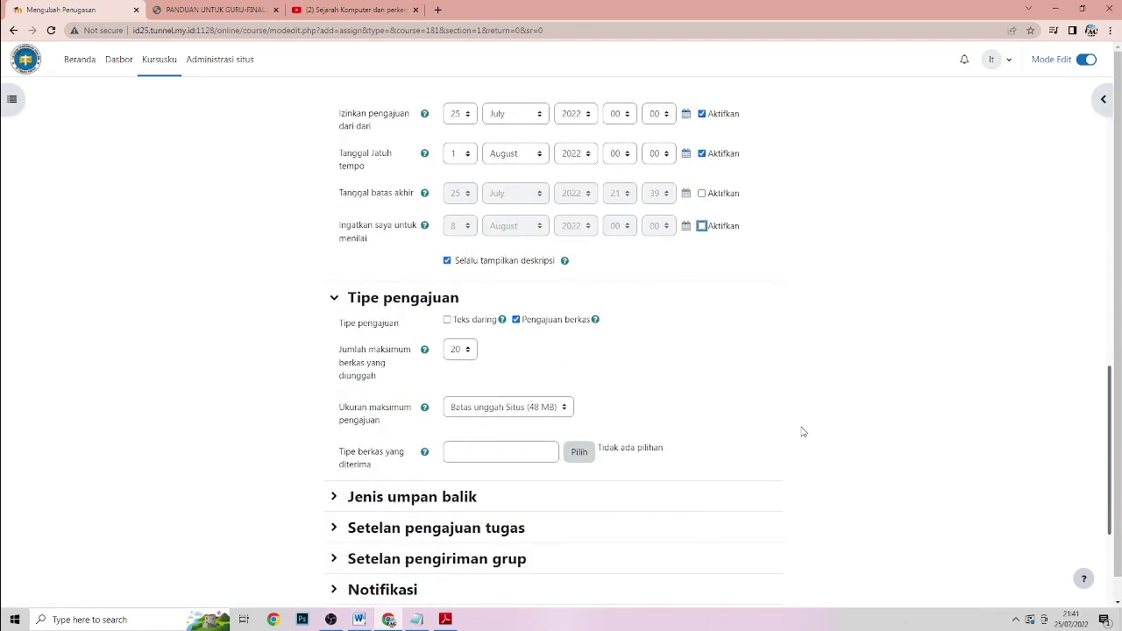
{"action": "left_click", "coordinate": [448, 321]}
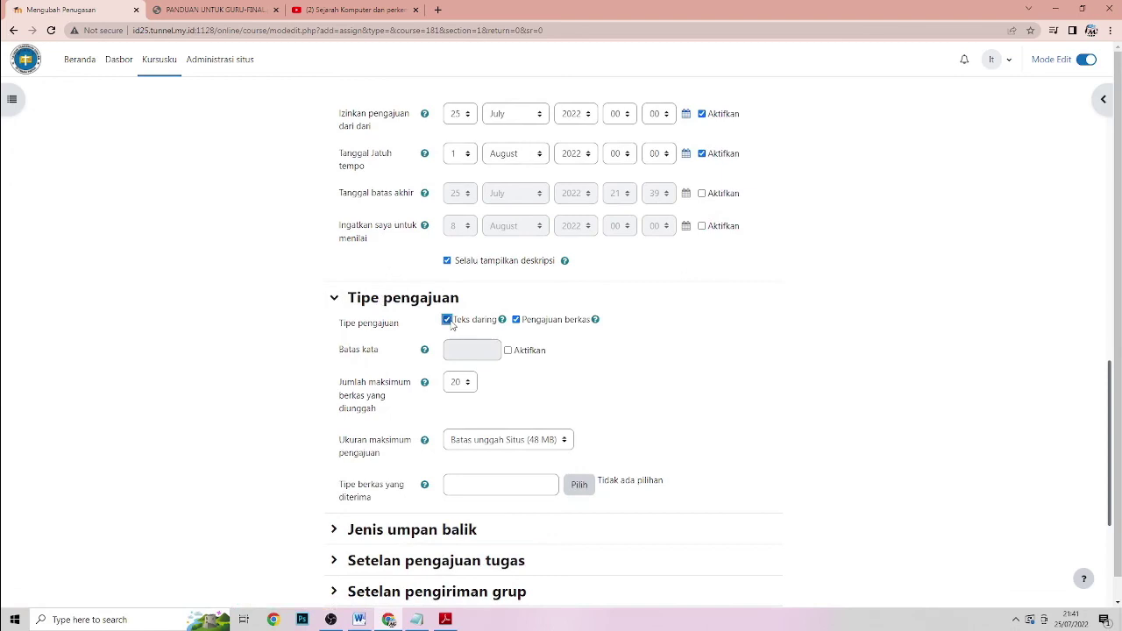
{"action": "left_click", "coordinate": [448, 321]}
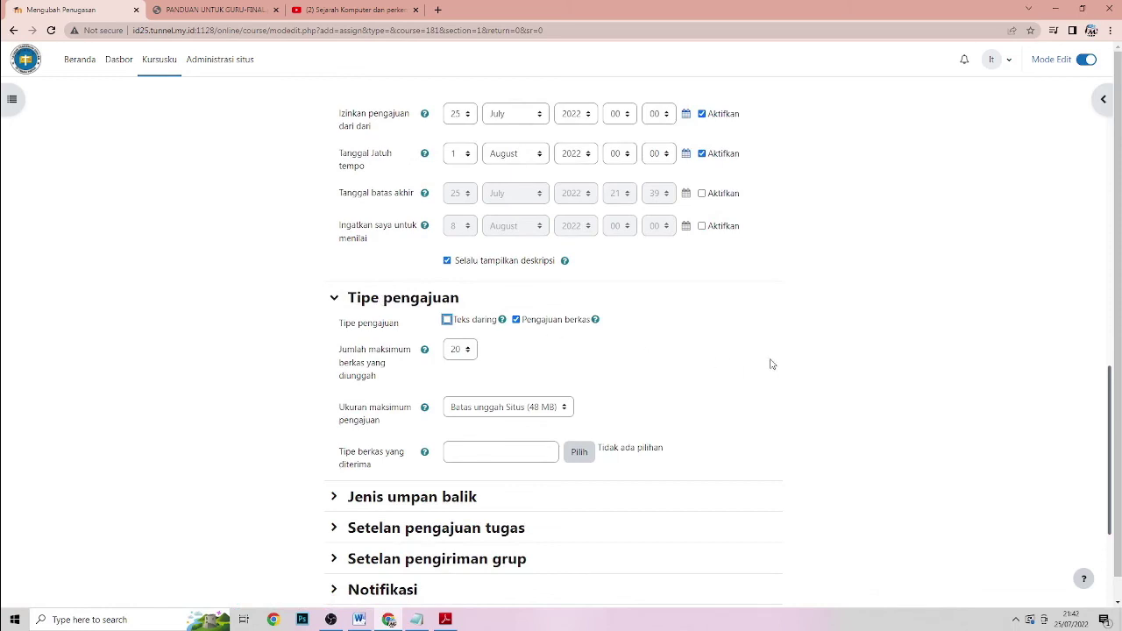
- Enter "FILE DIKIRIM DALAM FORMAT PDF, DAN UKURANNYA TIDAK LEBIH DARI 48 MB" as the Instruksi aktivitas
{"action": "scroll", "coordinate": [823, 350], "scroll_direction": "up", "scroll_amount": 10}
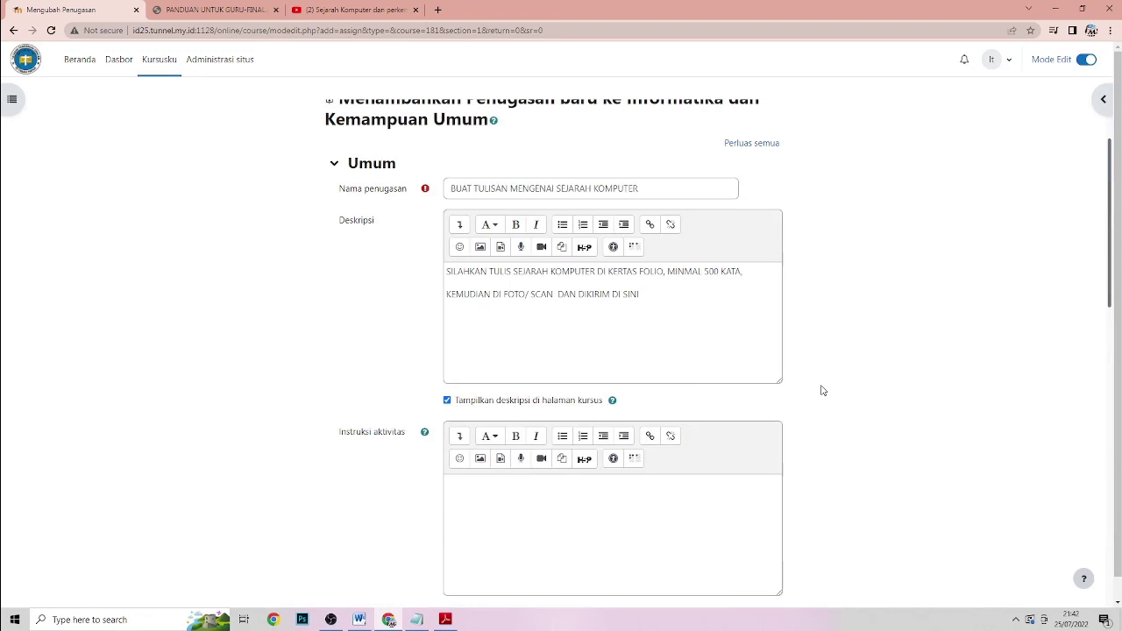
{"action": "scroll", "coordinate": [821, 390], "scroll_direction": "down", "scroll_amount": 1}
{"action": "left_click", "coordinate": [531, 390]}
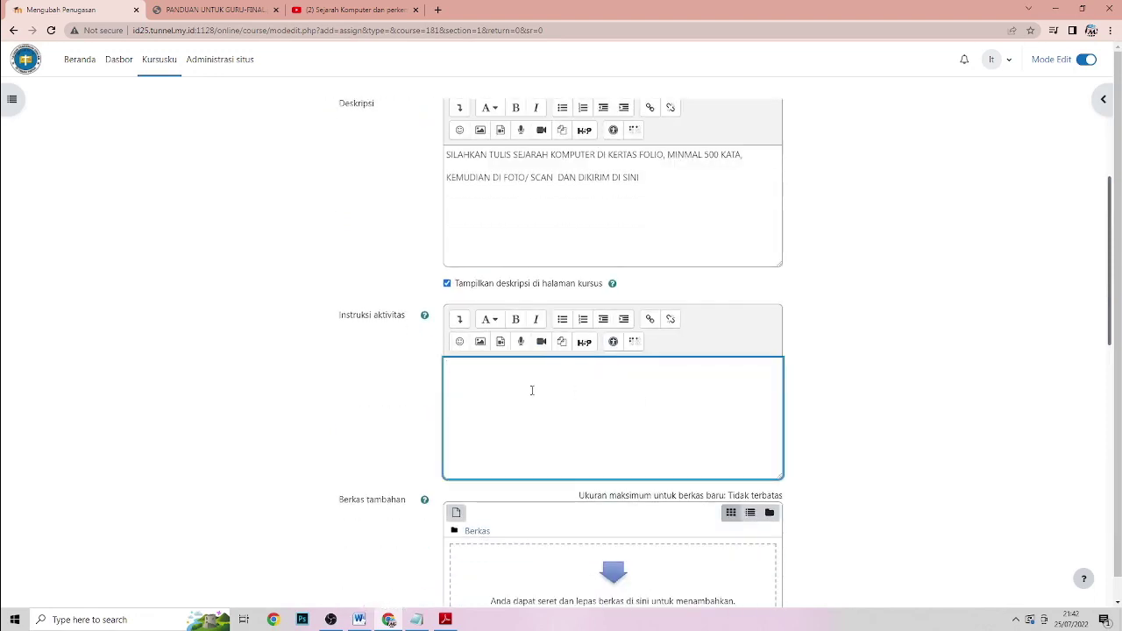
{"action": "type", "text": "FILE DIKIRIM DALAM FORMAT PDF, DAN UKURANN"}
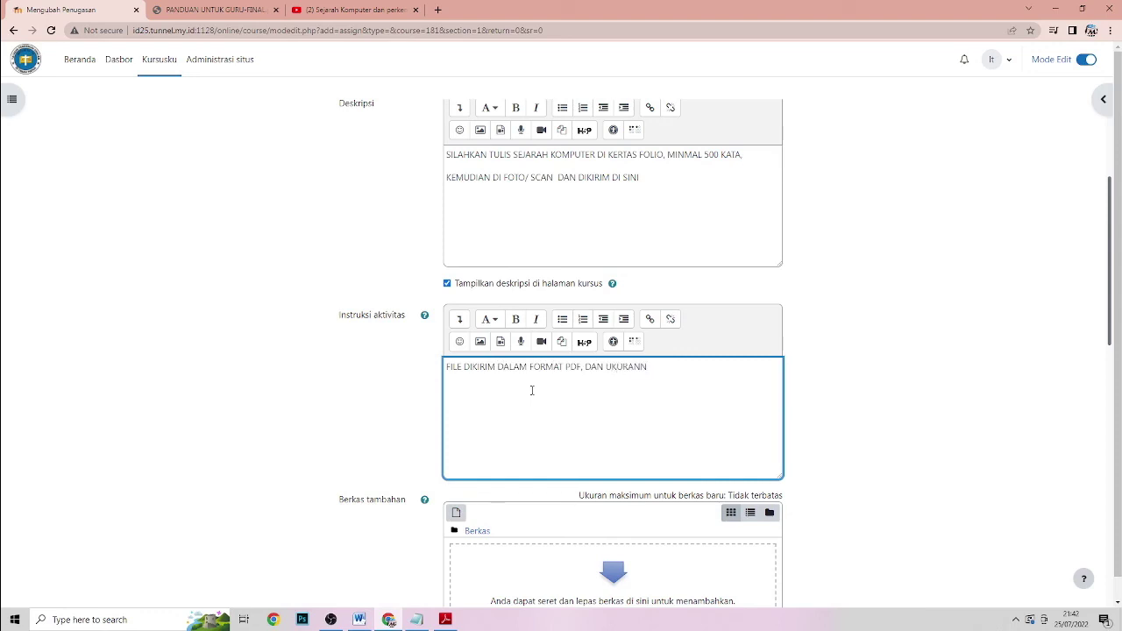
{"action": "type", "text": "YA TIDAK LEBIH DARI 46=8"}
{"action": "key", "text": "BackSpace"}
{"action": "key", "text": "BackSpace"}
{"action": "key", "text": "BackSpace"}
{"action": "type", "text": "8 MB"}
- Set the maximum number of uploaded files under Tipe pengajuan to 2
{"action": "scroll", "coordinate": [553, 417], "scroll_direction": "down", "scroll_amount": 4}
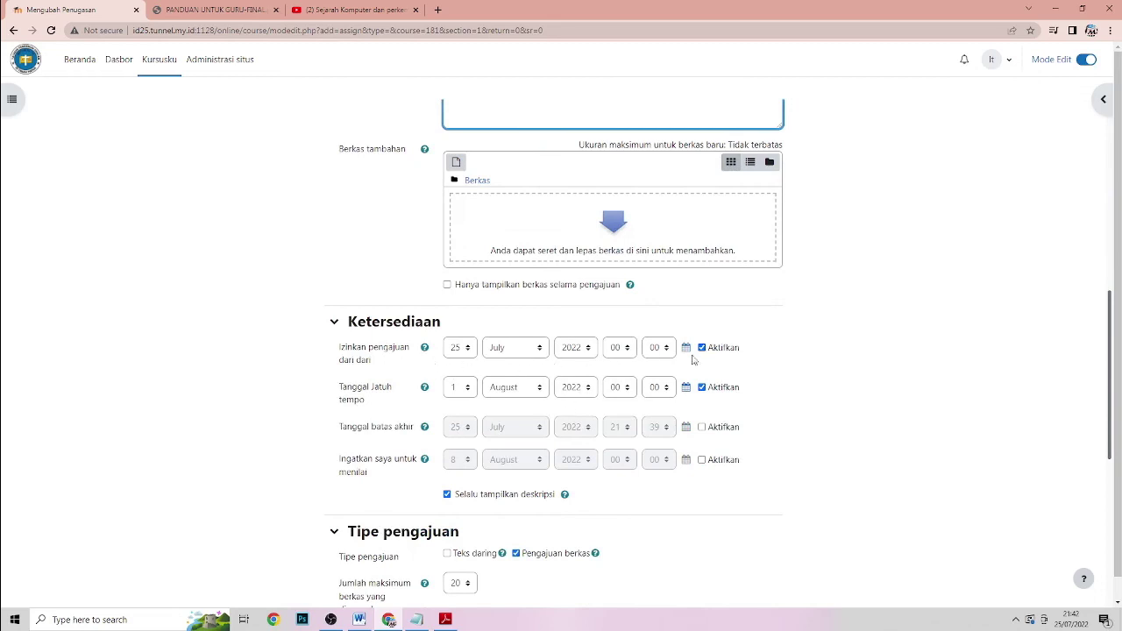
{"action": "scroll", "coordinate": [767, 376], "scroll_direction": "down", "scroll_amount": 3}
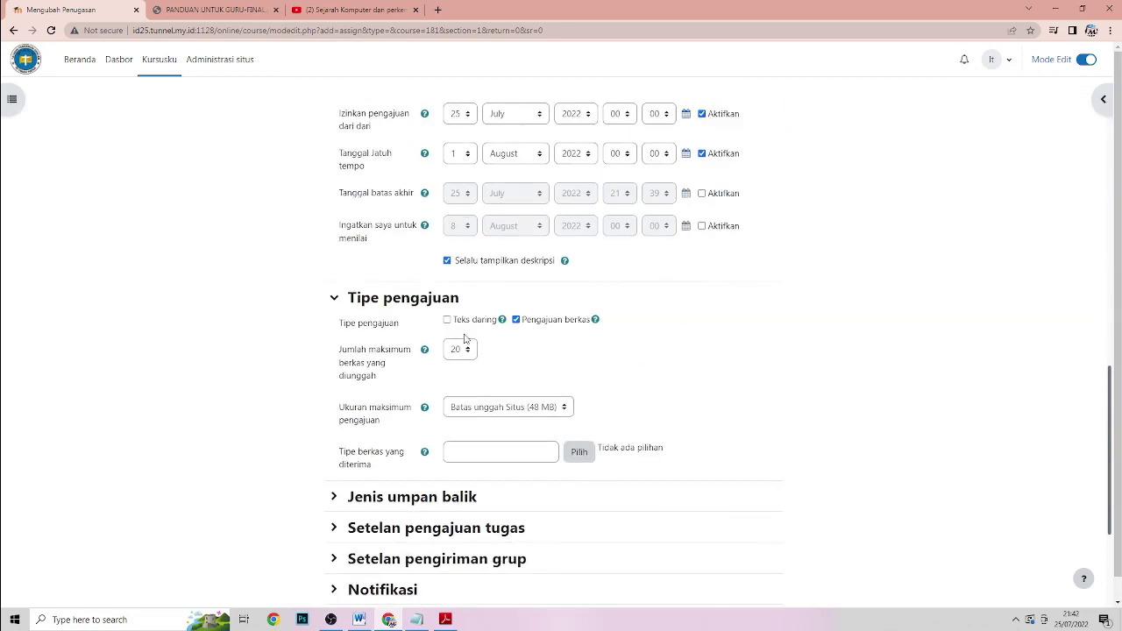
{"action": "left_click", "coordinate": [460, 350]}
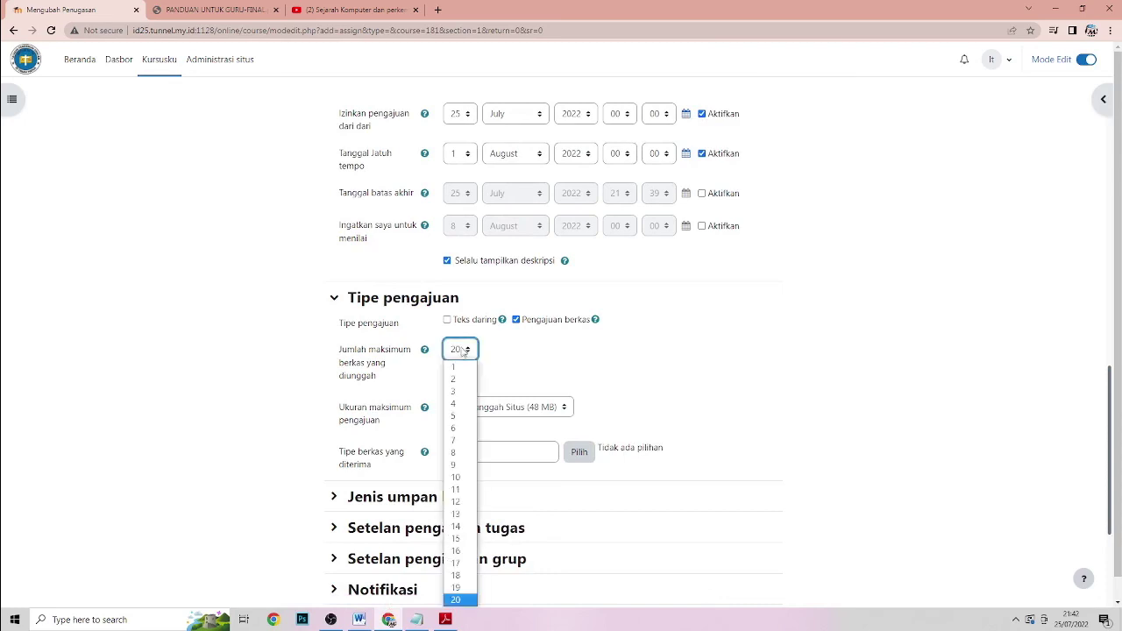
{"action": "left_click", "coordinate": [460, 381]}
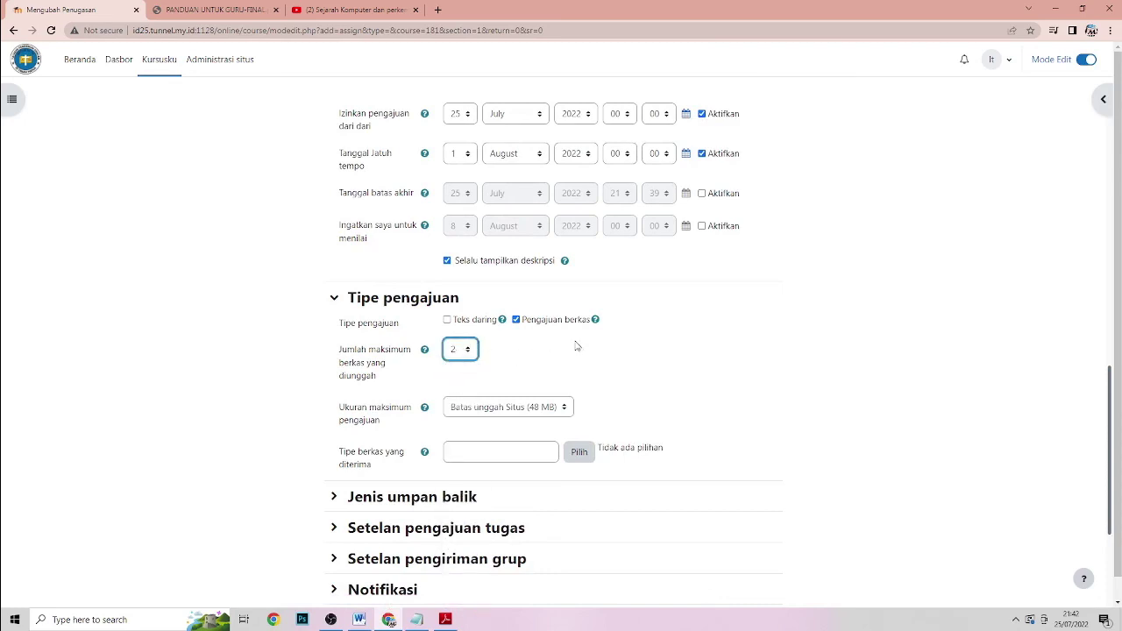
- Save and display the assignment, and look over its dates, description and Ringkasan Penilaian
{"action": "scroll", "coordinate": [579, 346], "scroll_direction": "down", "scroll_amount": 3}
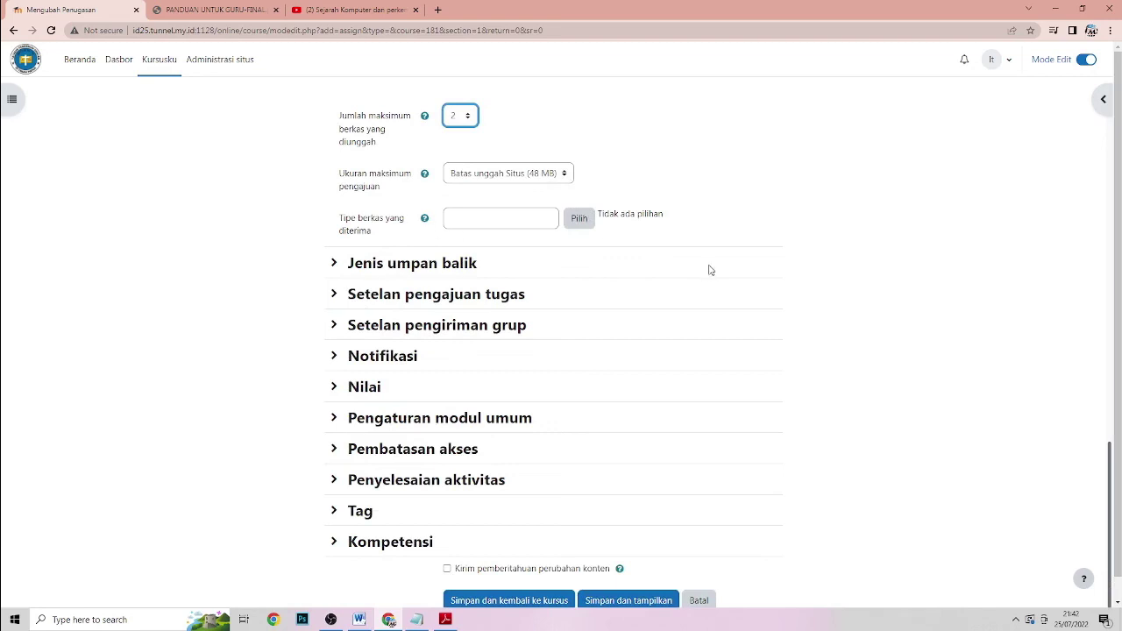
{"action": "scroll", "coordinate": [709, 281], "scroll_direction": "down", "scroll_amount": 1}
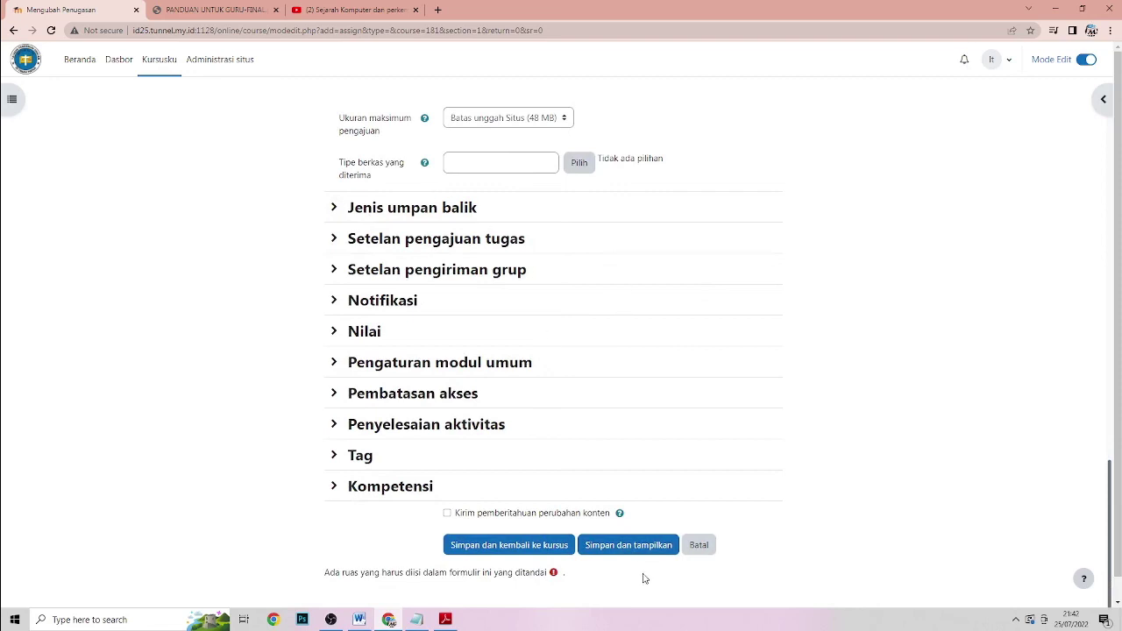
{"action": "left_click", "coordinate": [641, 547]}
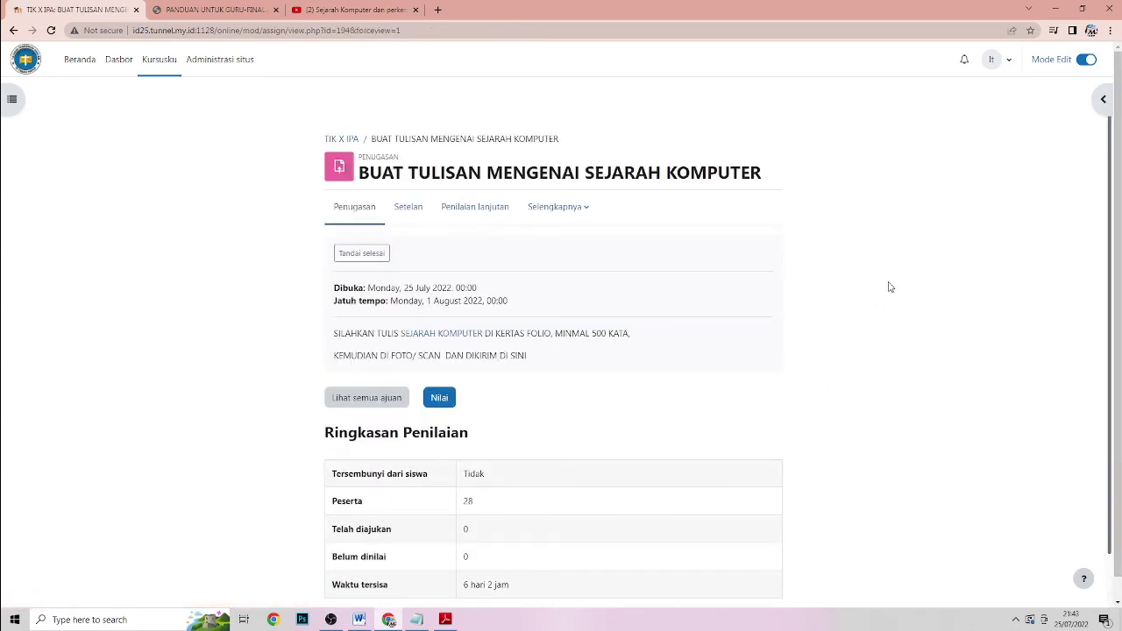
{"action": "scroll", "coordinate": [887, 289], "scroll_direction": "down", "scroll_amount": 1}
{"action": "scroll", "coordinate": [887, 289], "scroll_direction": "up", "scroll_amount": 1}
{"action": "scroll", "coordinate": [595, 351], "scroll_direction": "down", "scroll_amount": 1}
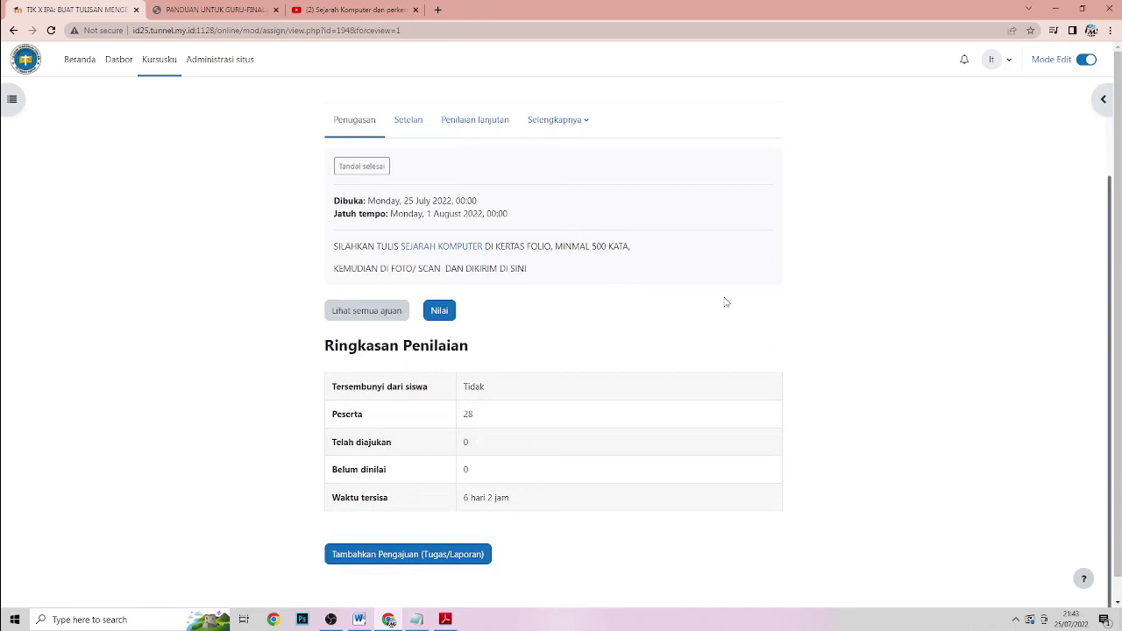
{"action": "scroll", "coordinate": [726, 302], "scroll_direction": "down", "scroll_amount": 1}
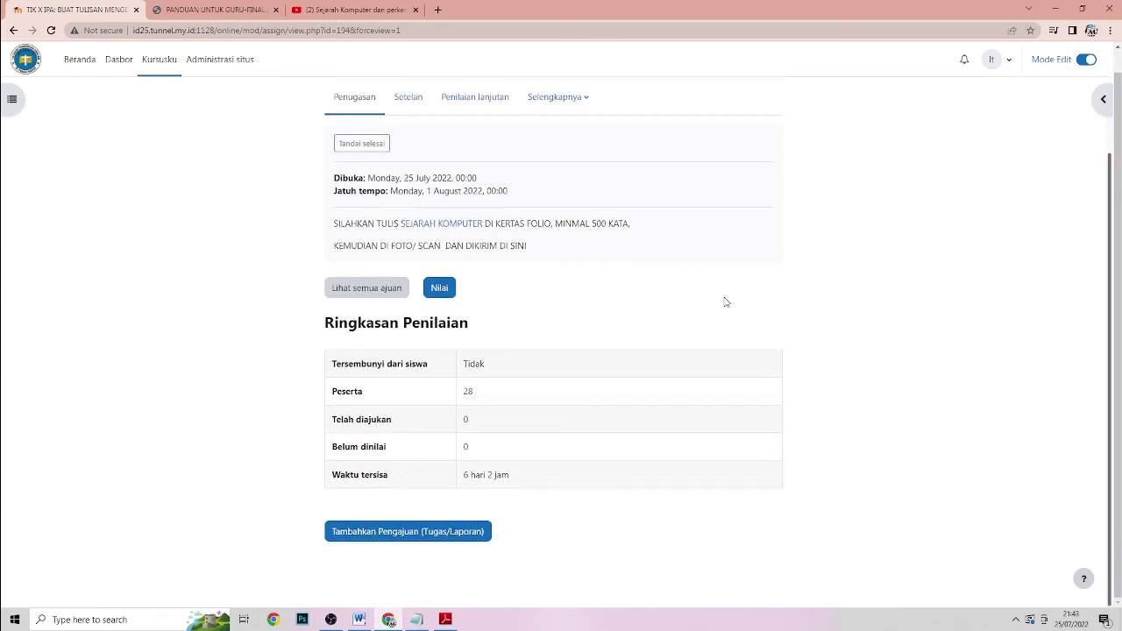
{"action": "scroll", "coordinate": [725, 302], "scroll_direction": "up", "scroll_amount": 1}
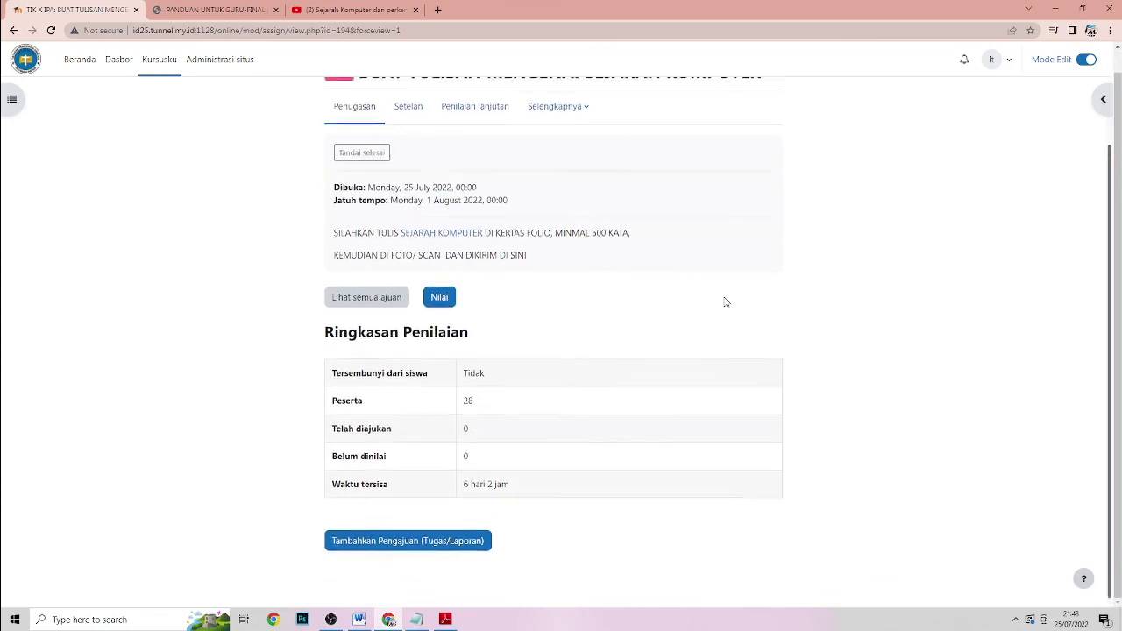
- Reopen the TEKNOLOGI INFORMASI & KOMUNIKLASI X IPA course through Kursusku and turn off edit mode to view its topics
{"action": "left_click", "coordinate": [156, 59]}
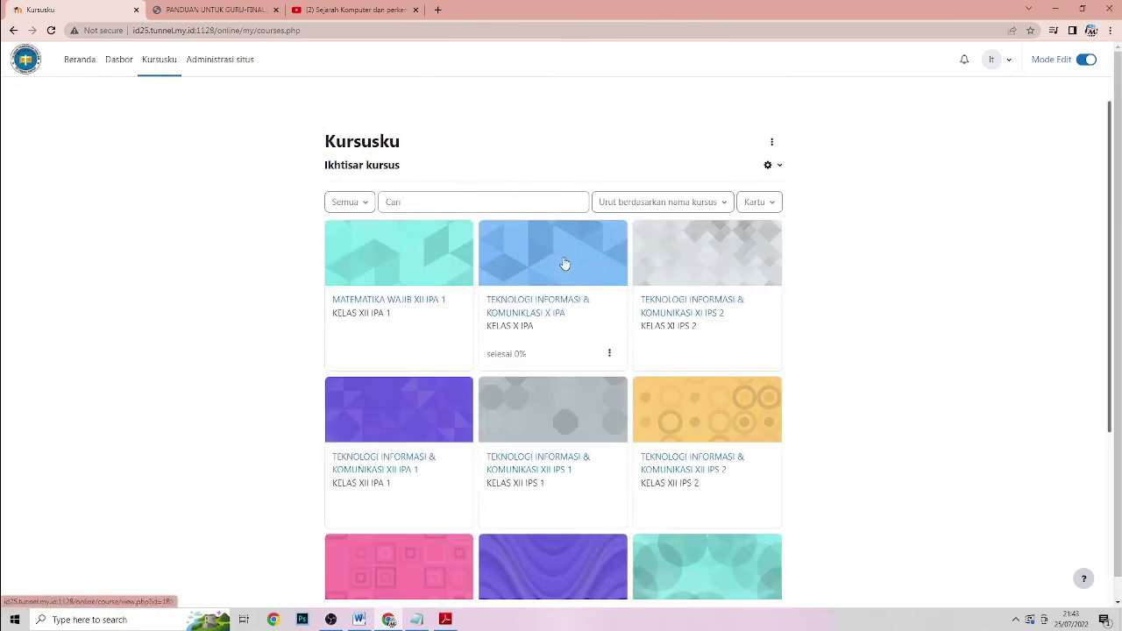
{"action": "left_click", "coordinate": [565, 263]}
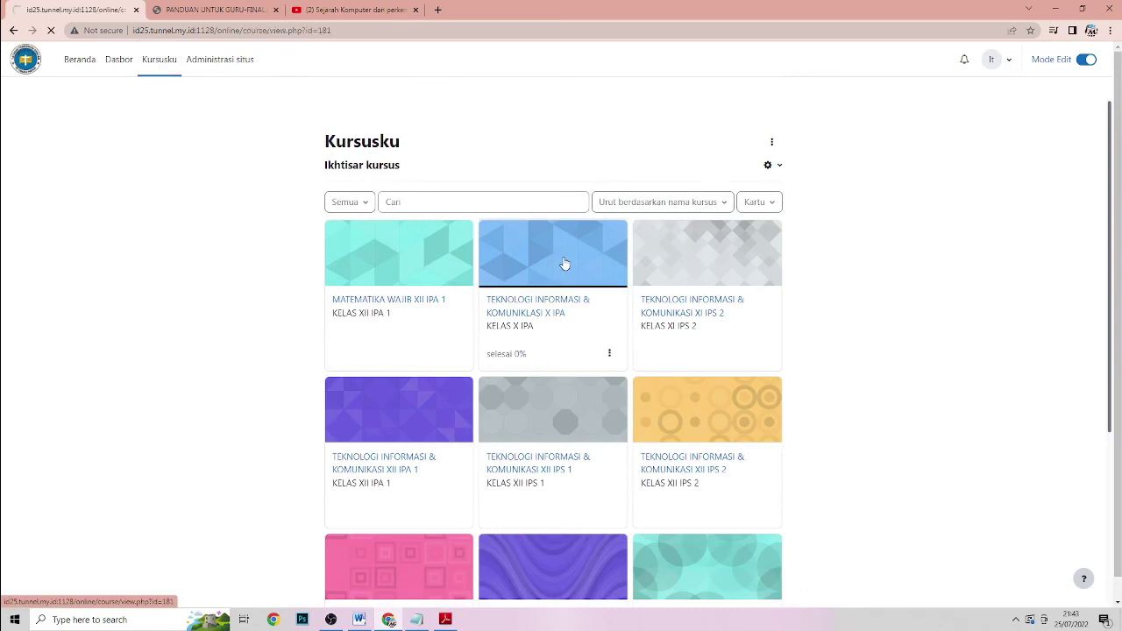
{"action": "left_click", "coordinate": [1087, 59]}
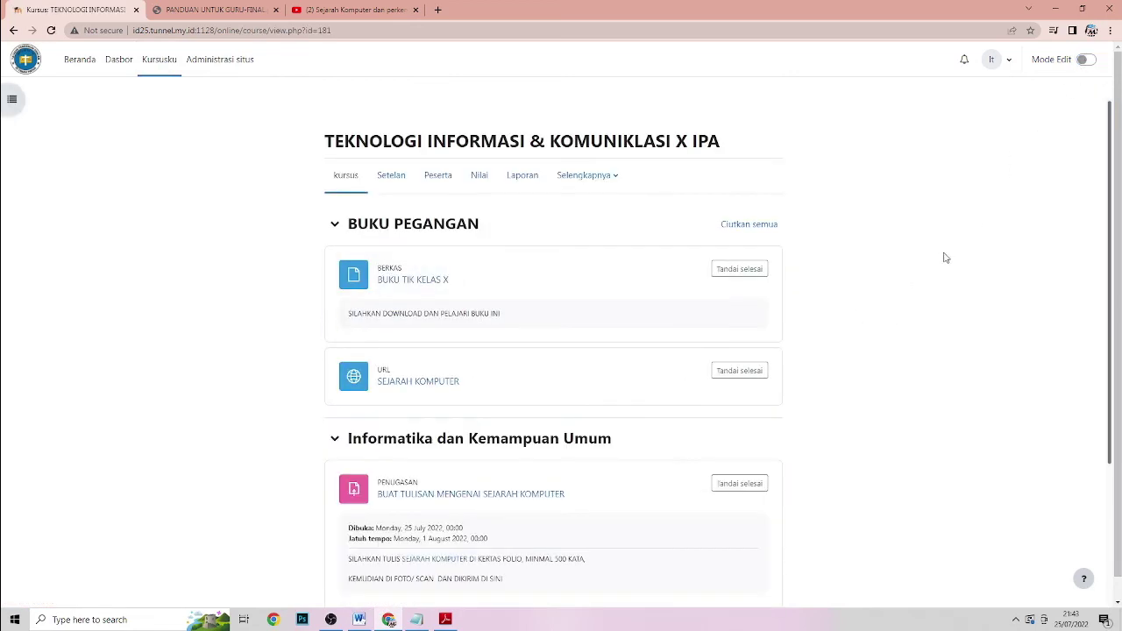
{"action": "scroll", "coordinate": [945, 263], "scroll_direction": "down", "scroll_amount": 1}
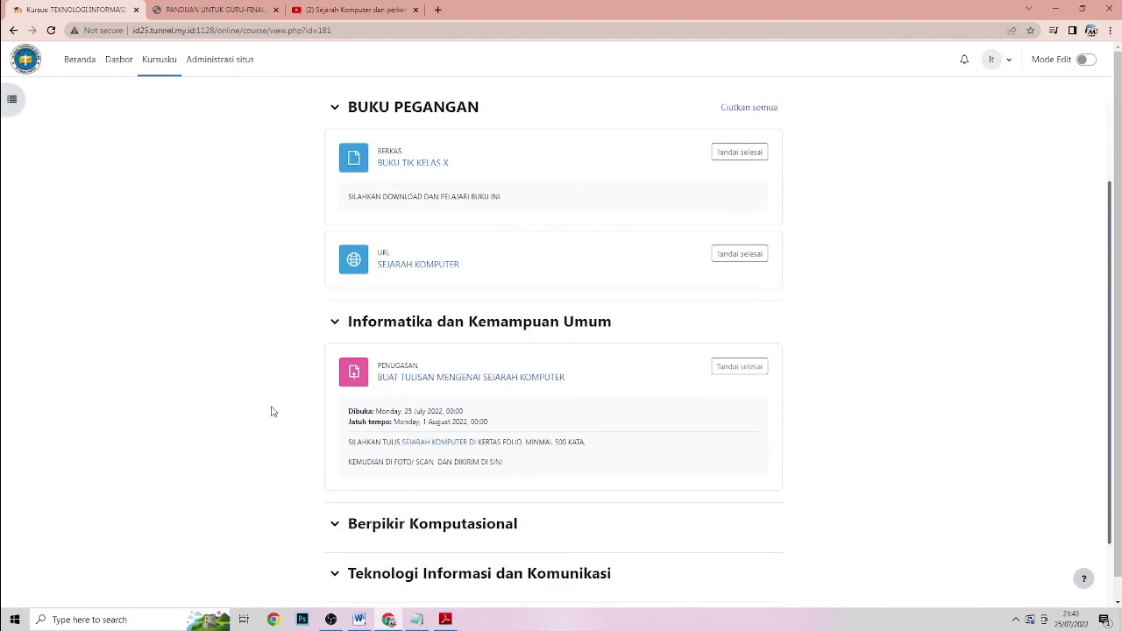